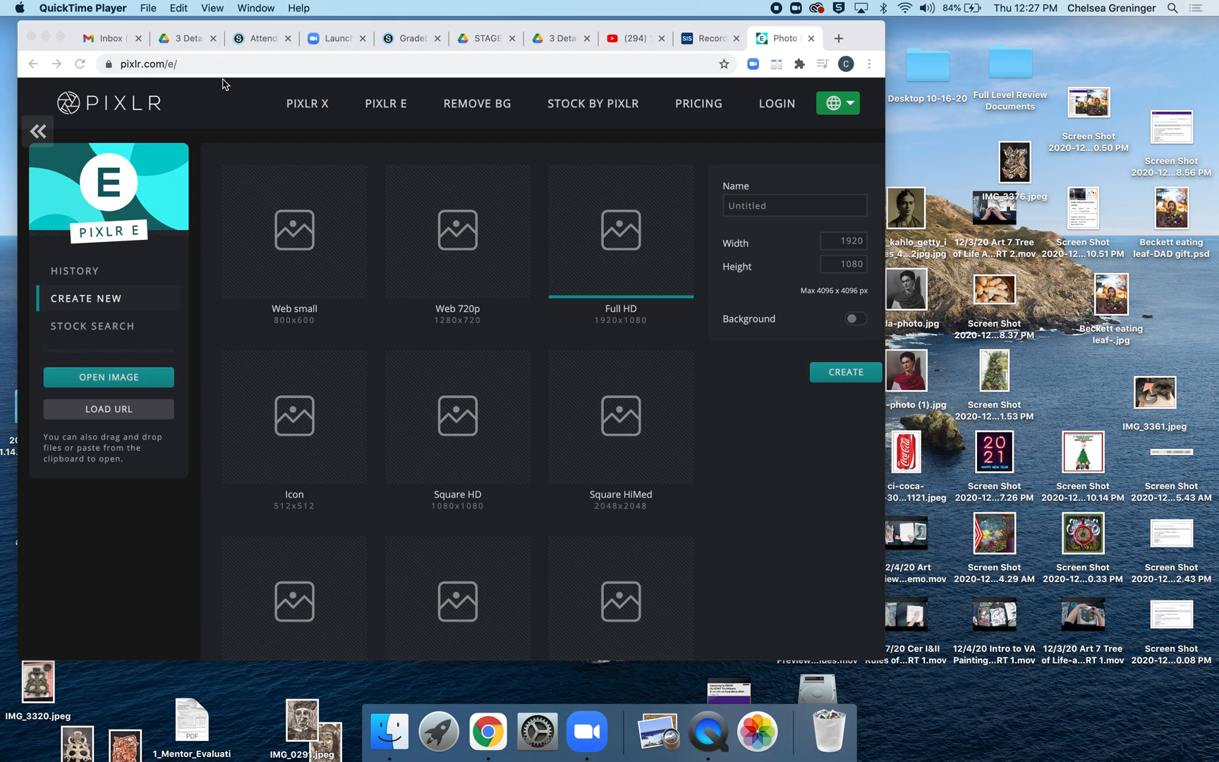
# Open IMG_3363.jpeg from the Desktop in Pixlr E, pre-resized to the Web size of max 1280 px
pyautogui.click(389, 108)
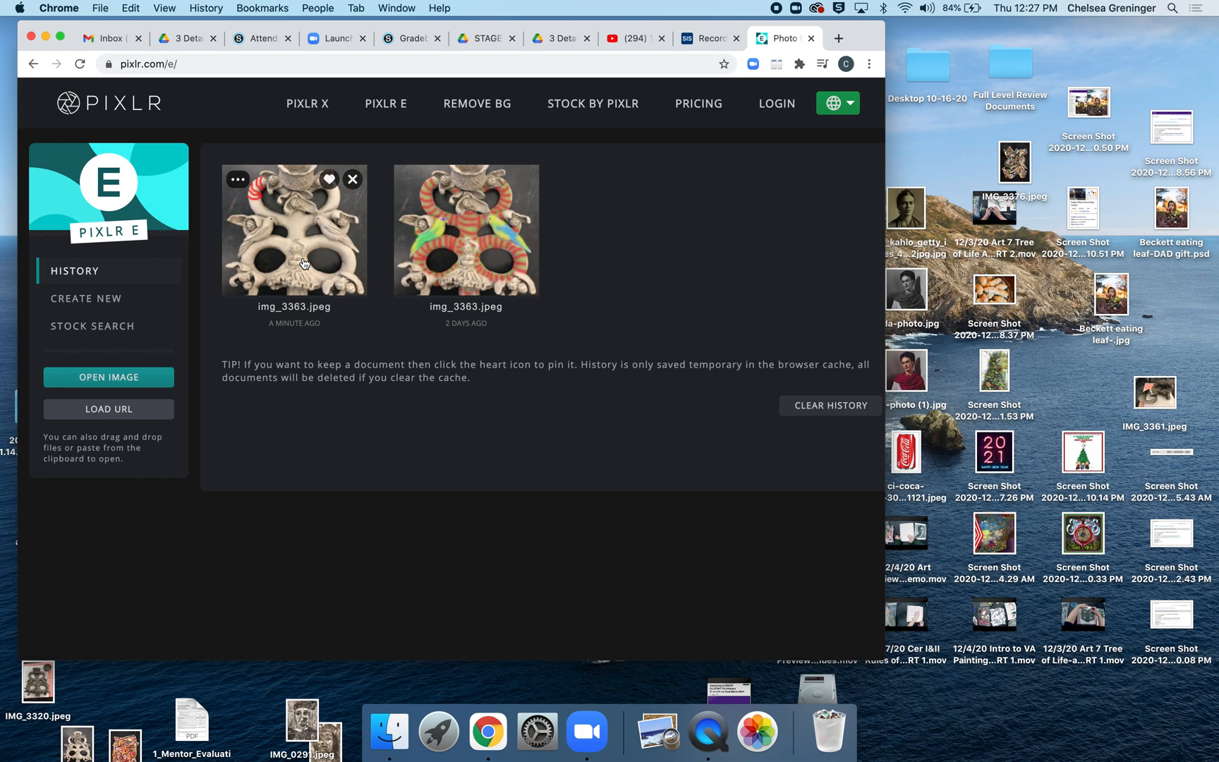
pyautogui.click(120, 379)
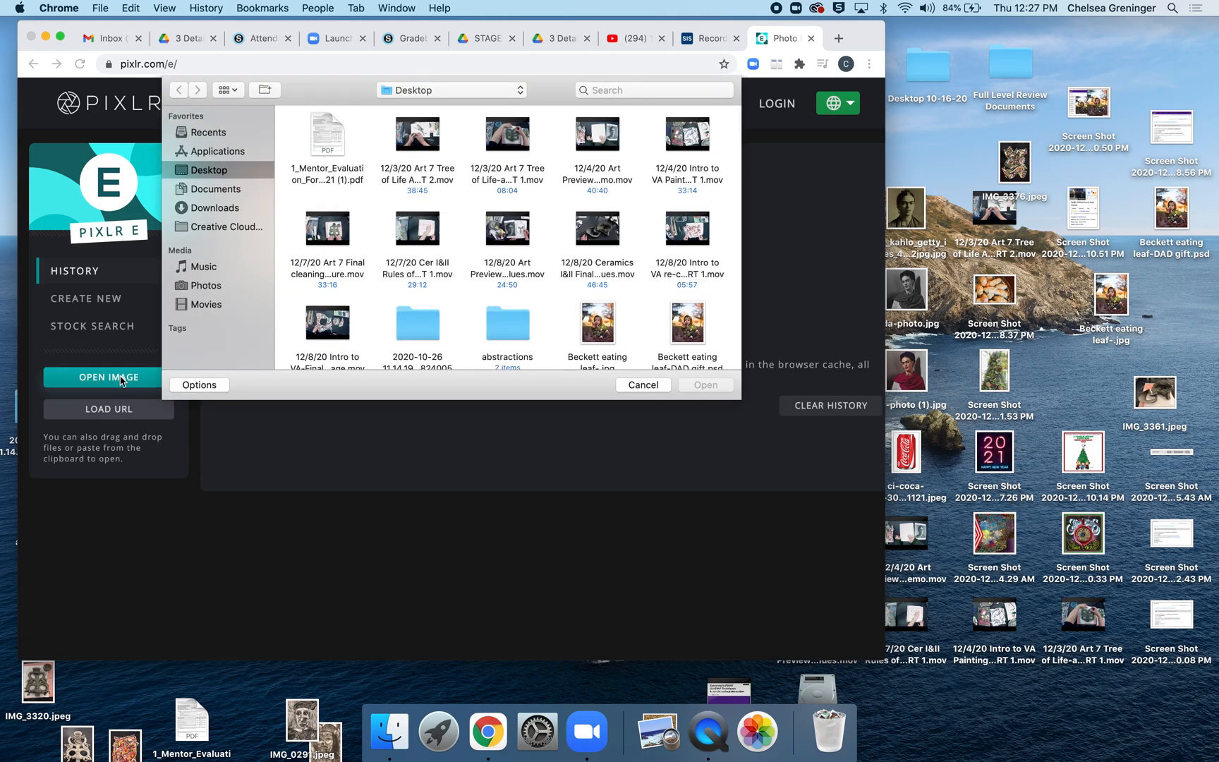
pyautogui.scroll(-5, 460, 367)
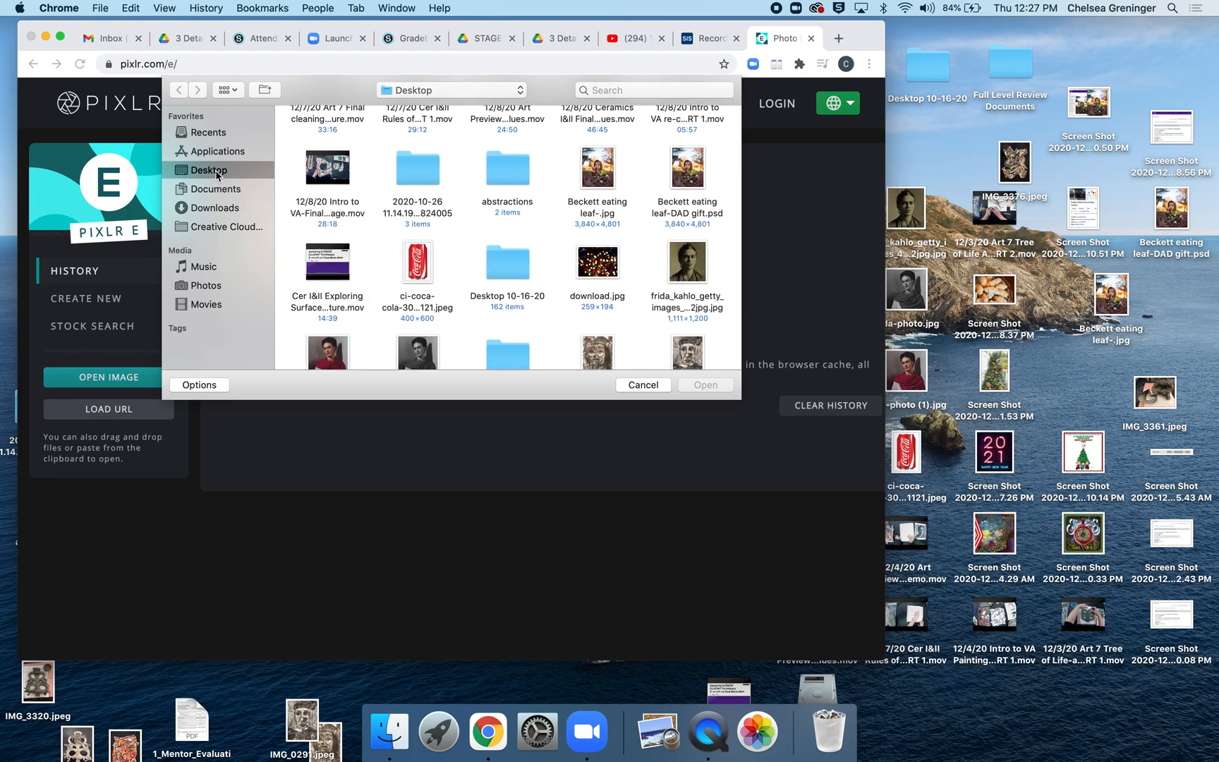
pyautogui.scroll(-10, 393, 256)
pyautogui.scroll(-2, 393, 261)
pyautogui.click(513, 188)
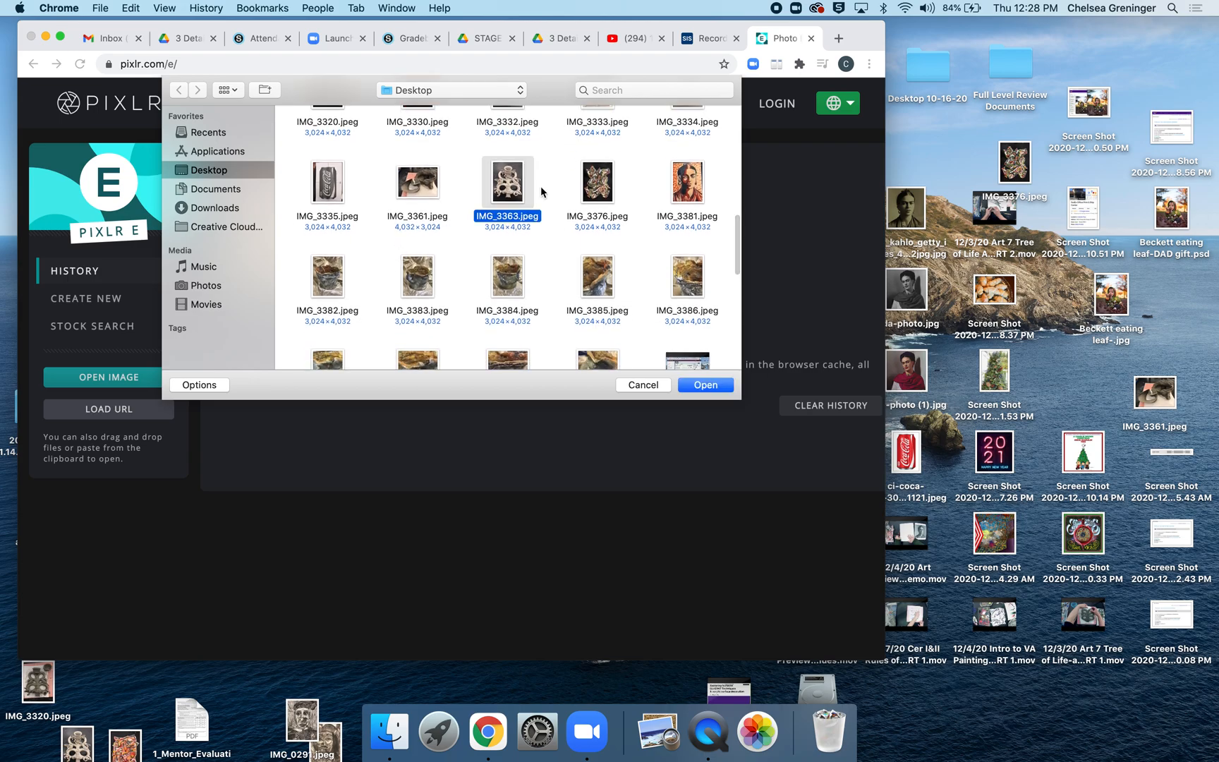
pyautogui.click(706, 386)
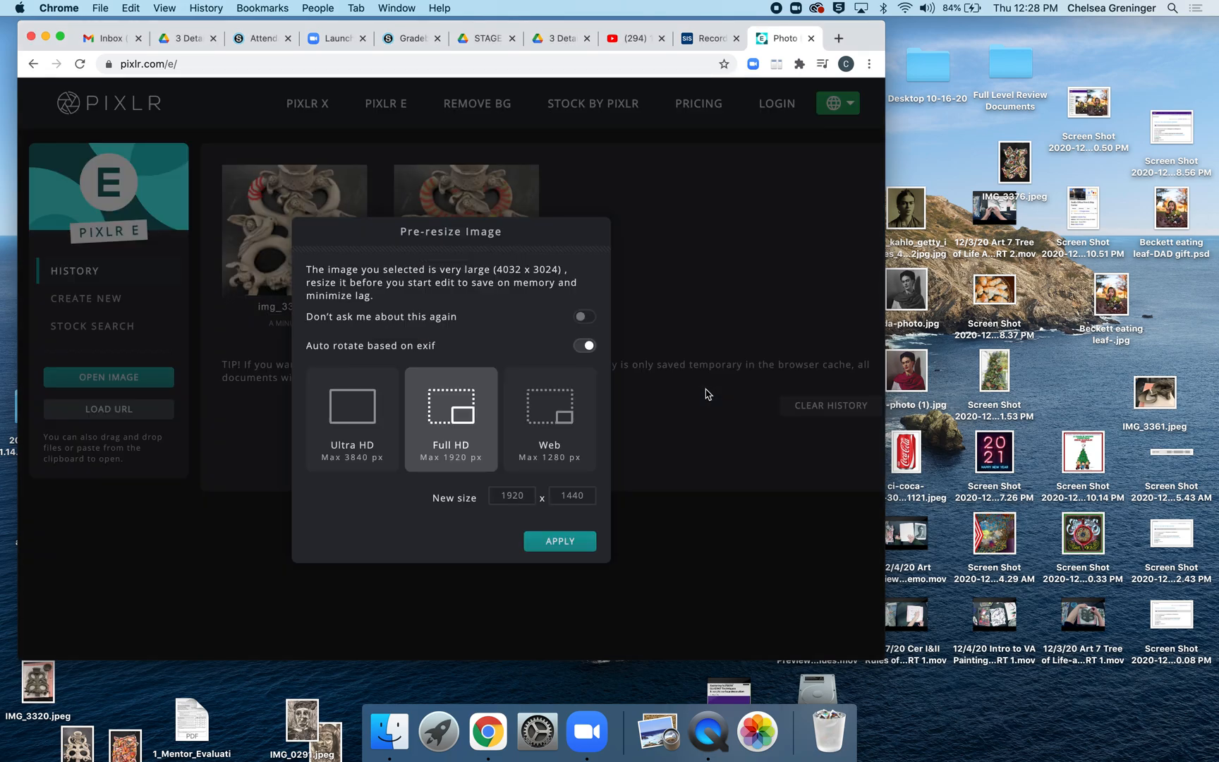
pyautogui.click(552, 416)
pyautogui.click(555, 545)
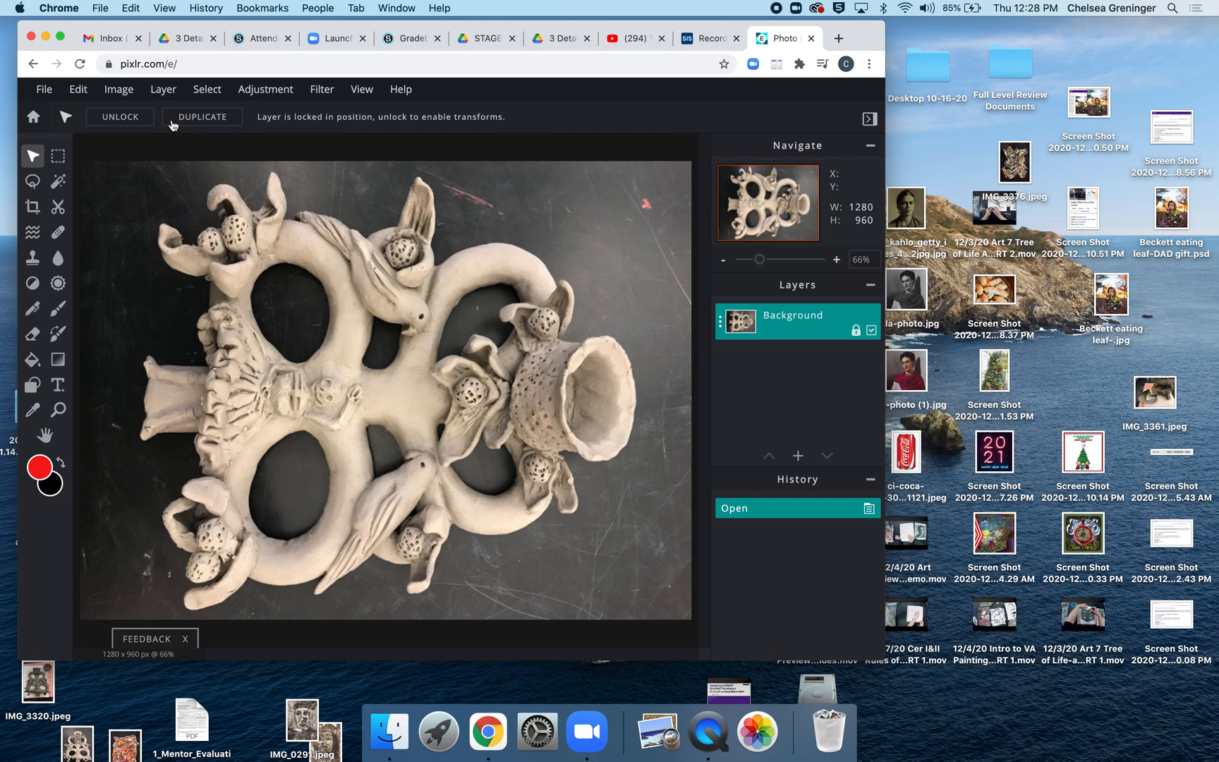
# Rotate the whole image left (counterclockwise) so the sculpture stands upright
pyautogui.click(111, 91)
pyautogui.moveTo(117, 153)
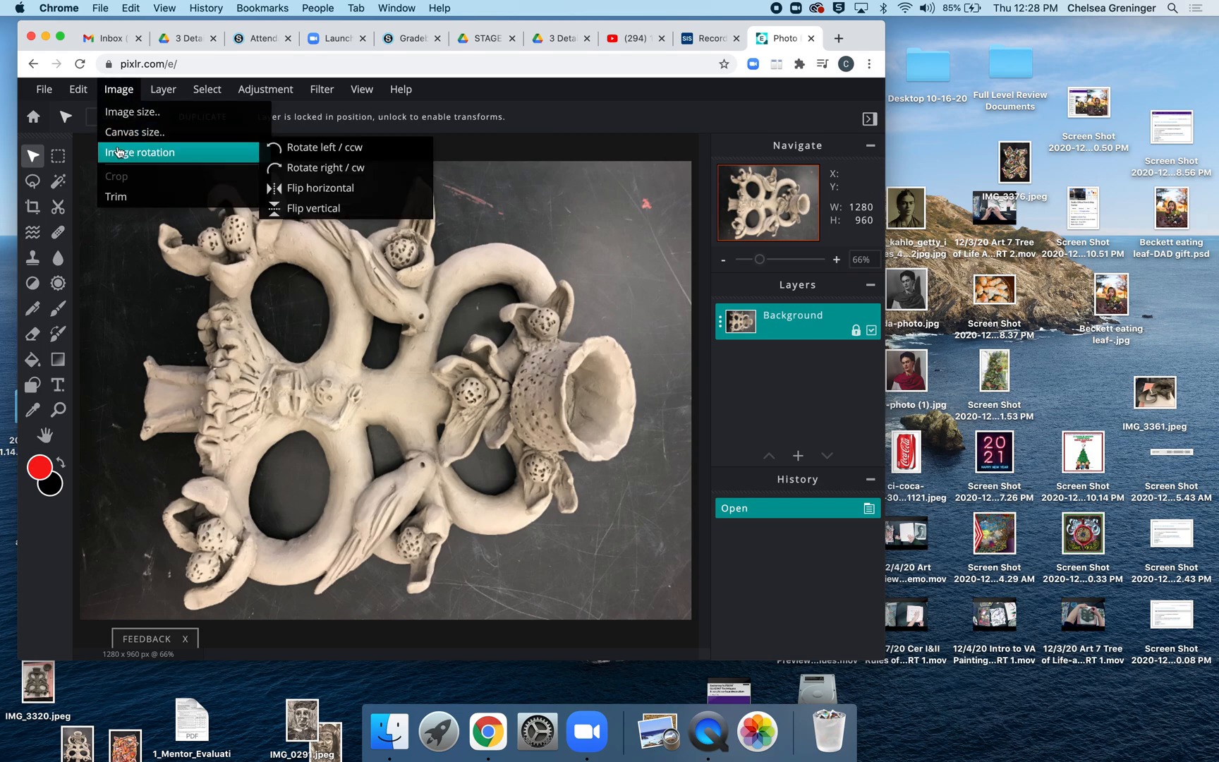
pyautogui.click(282, 148)
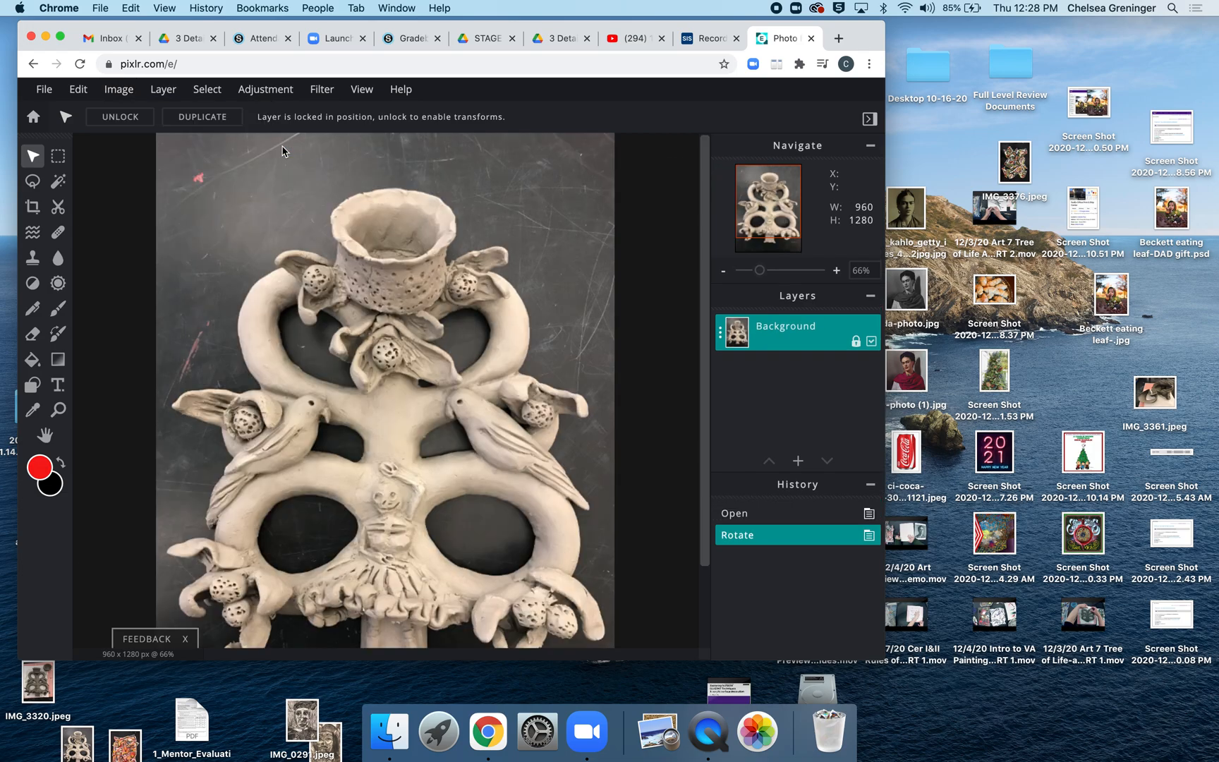
pyautogui.scroll(-5, 366, 272)
pyautogui.scroll(6, 366, 271)
pyautogui.scroll(-4, 366, 272)
pyautogui.scroll(1, 366, 271)
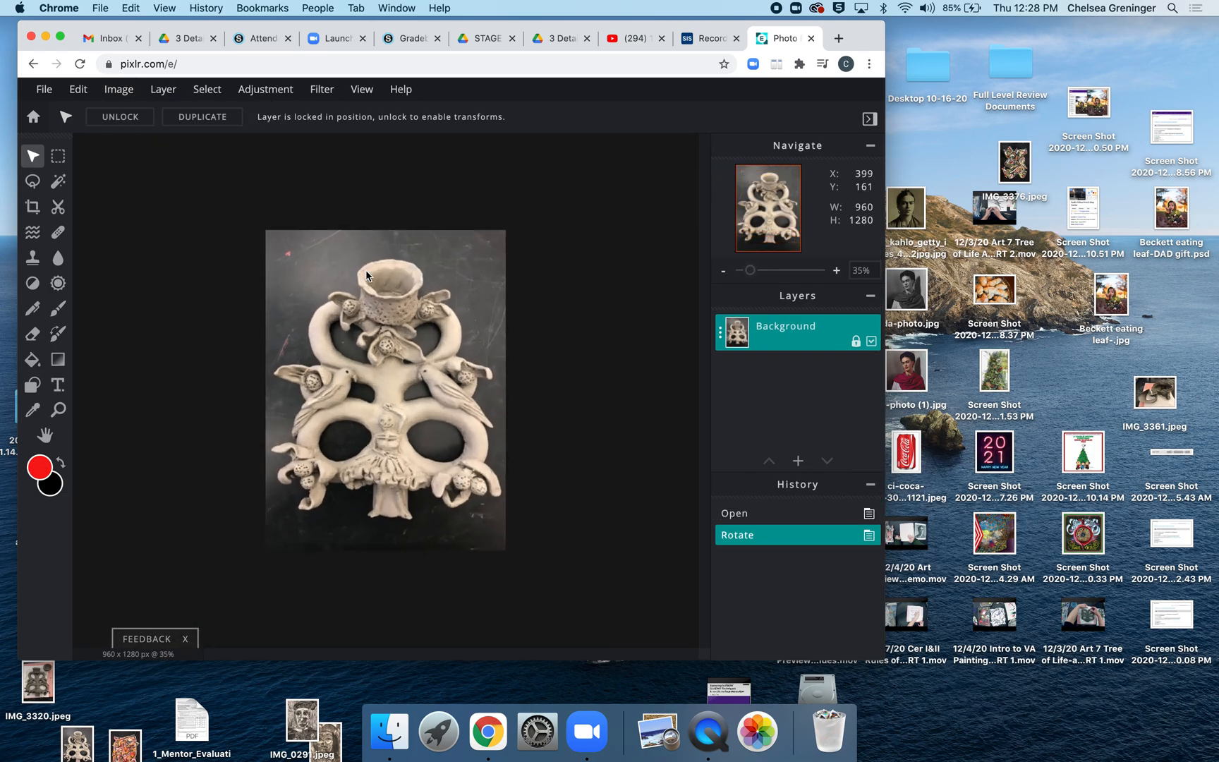
pyautogui.scroll(-2, 365, 271)
pyautogui.scroll(6, 366, 276)
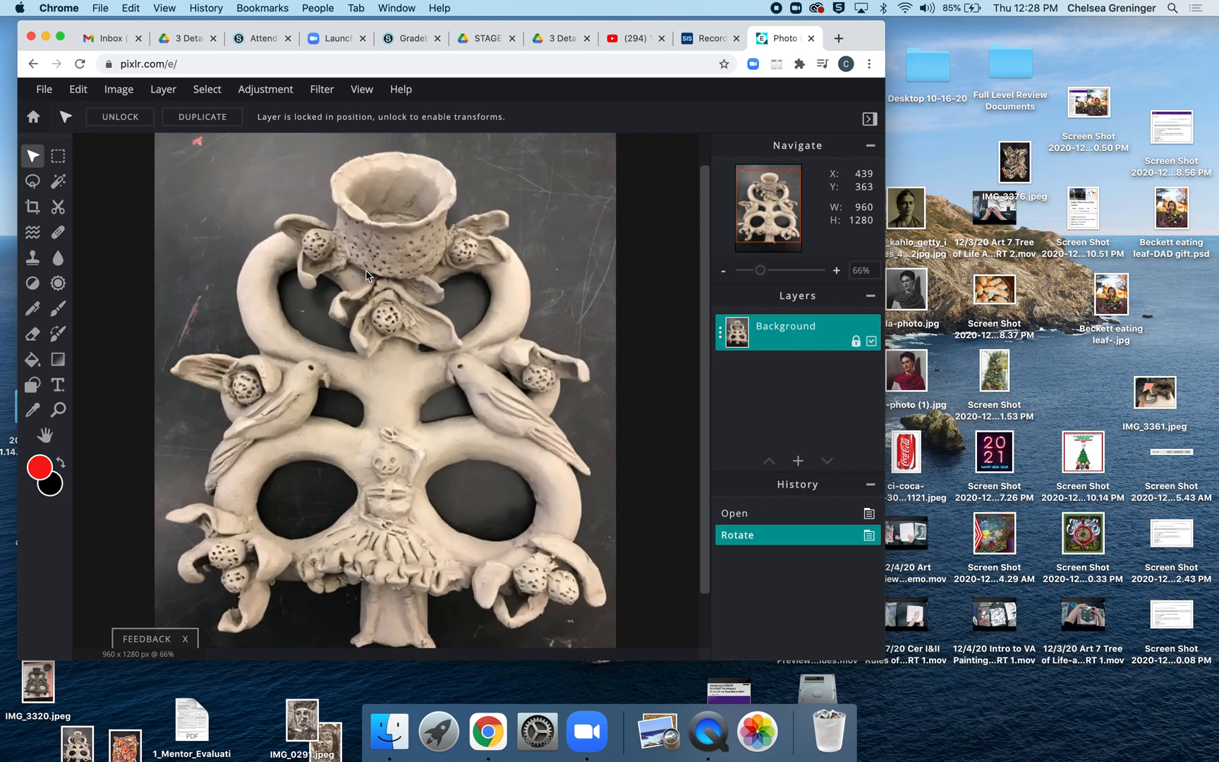
pyautogui.scroll(-4, 366, 275)
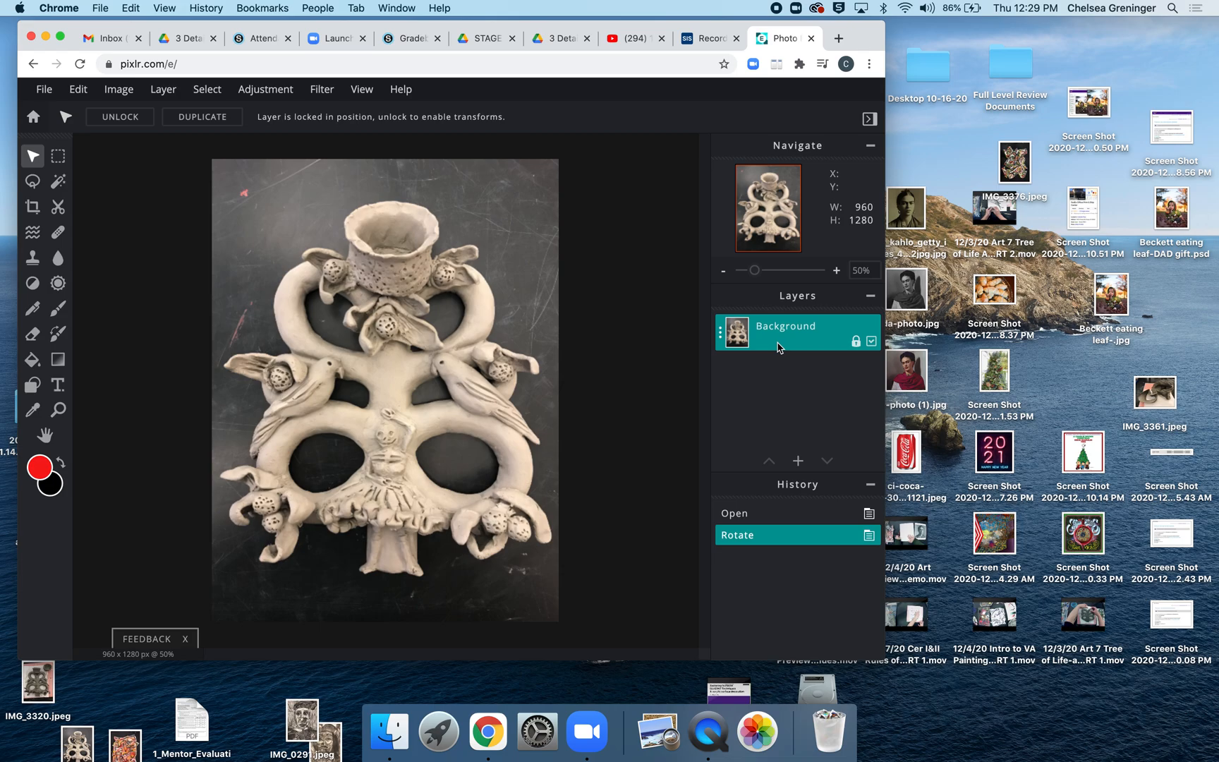
# Add an empty layer above the background and name it Red
pyautogui.click(798, 461)
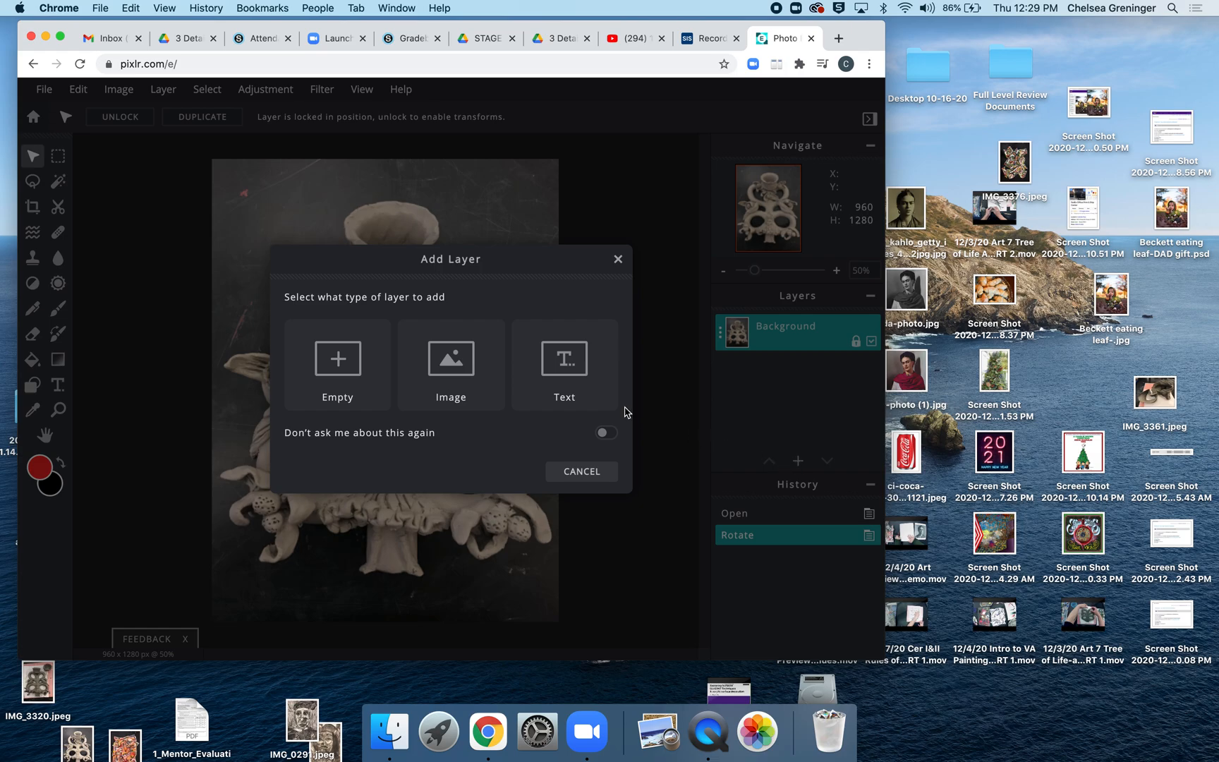
pyautogui.click(355, 370)
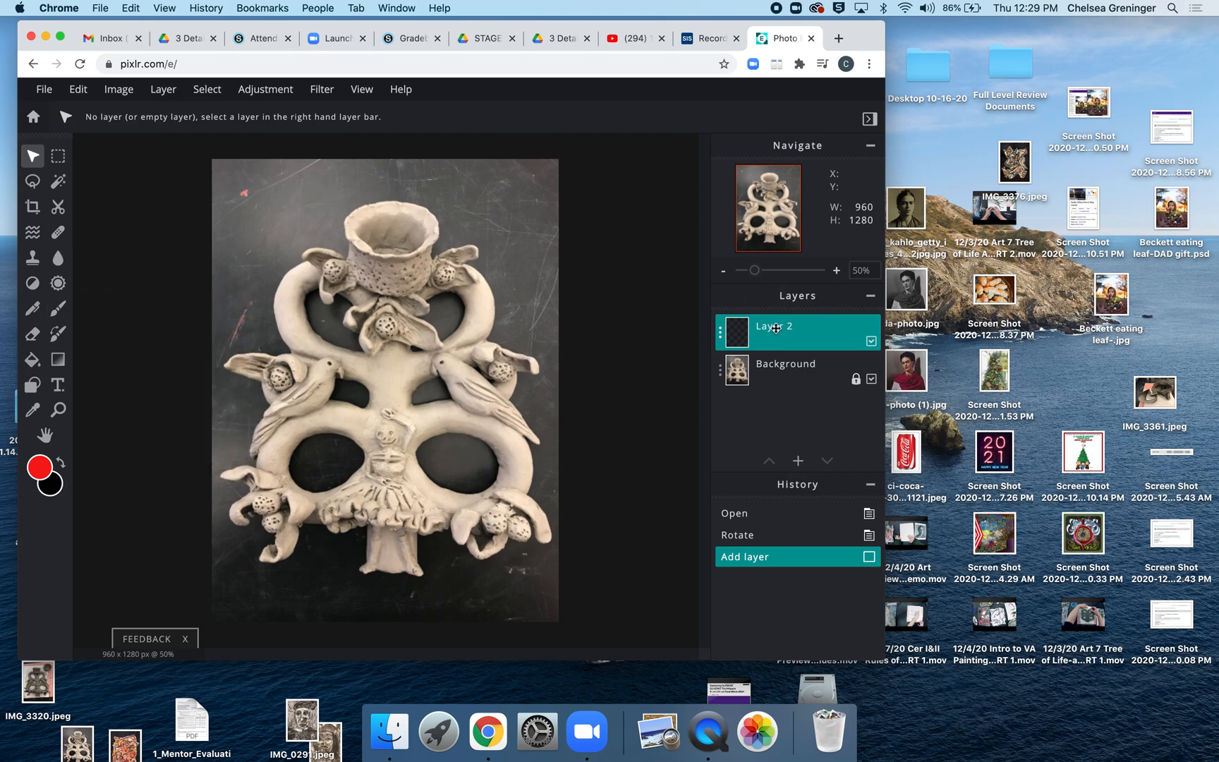
pyautogui.click(720, 332)
pyautogui.moveTo(702, 343); pyautogui.dragTo(564, 344)
pyautogui.write('Red')
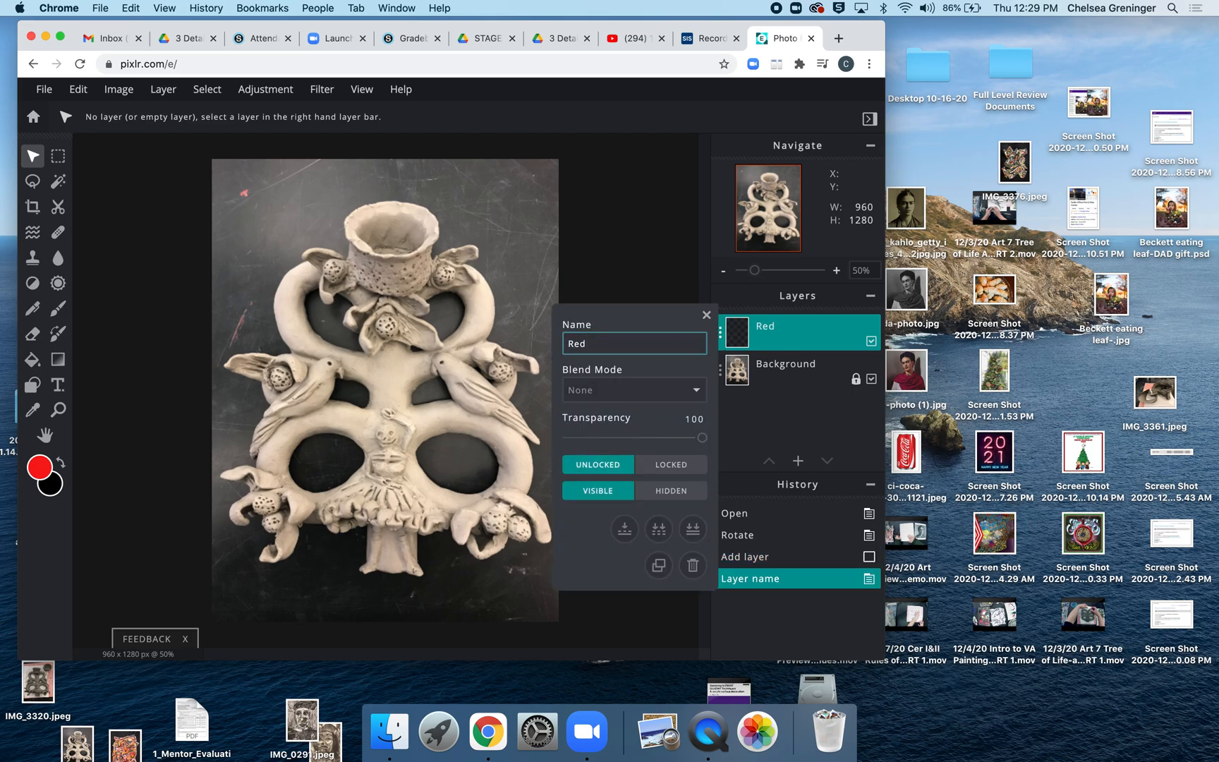
pyautogui.click(706, 314)
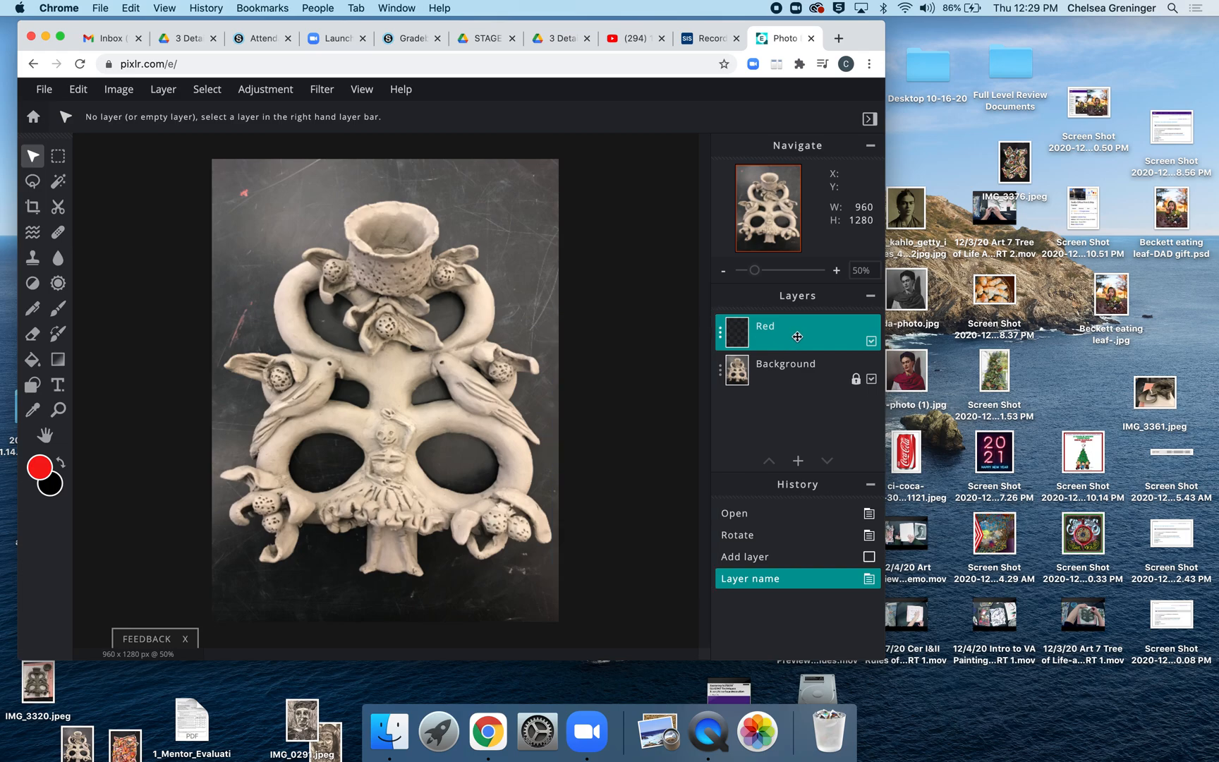
# Add another empty layer above the Red layer and name it Green
pyautogui.click(798, 461)
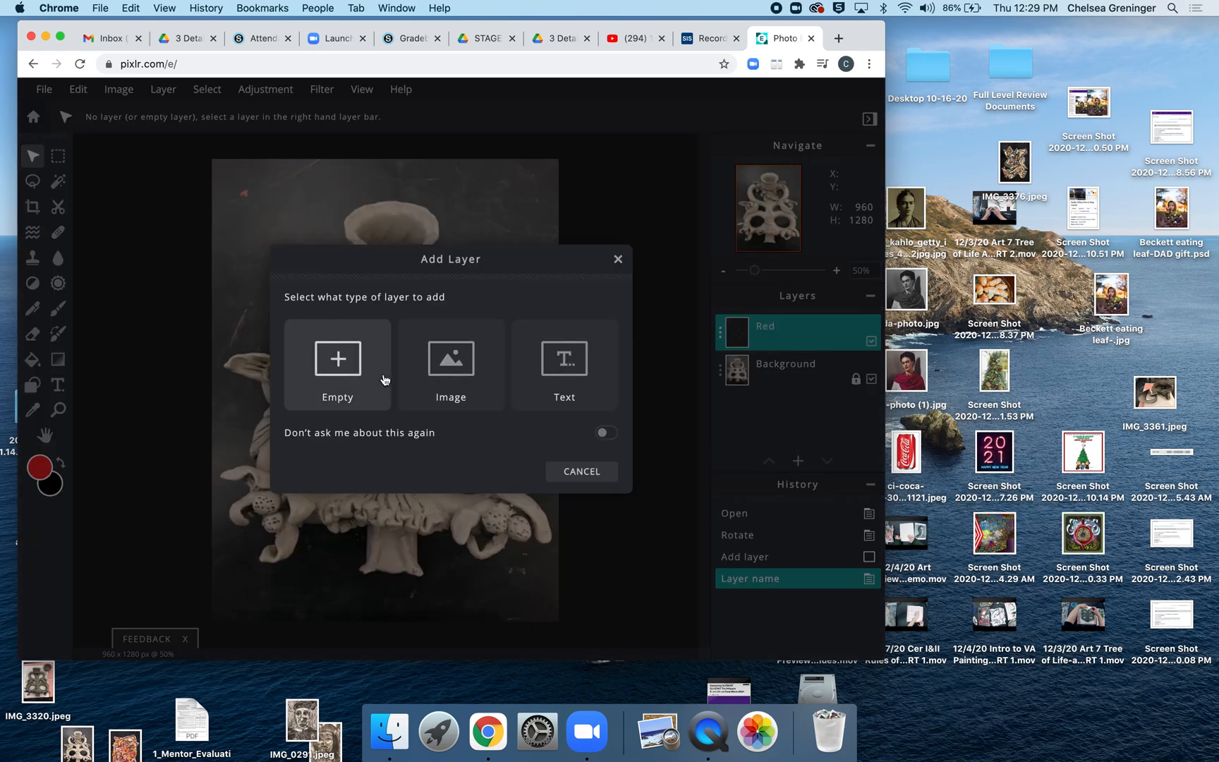
pyautogui.click(341, 368)
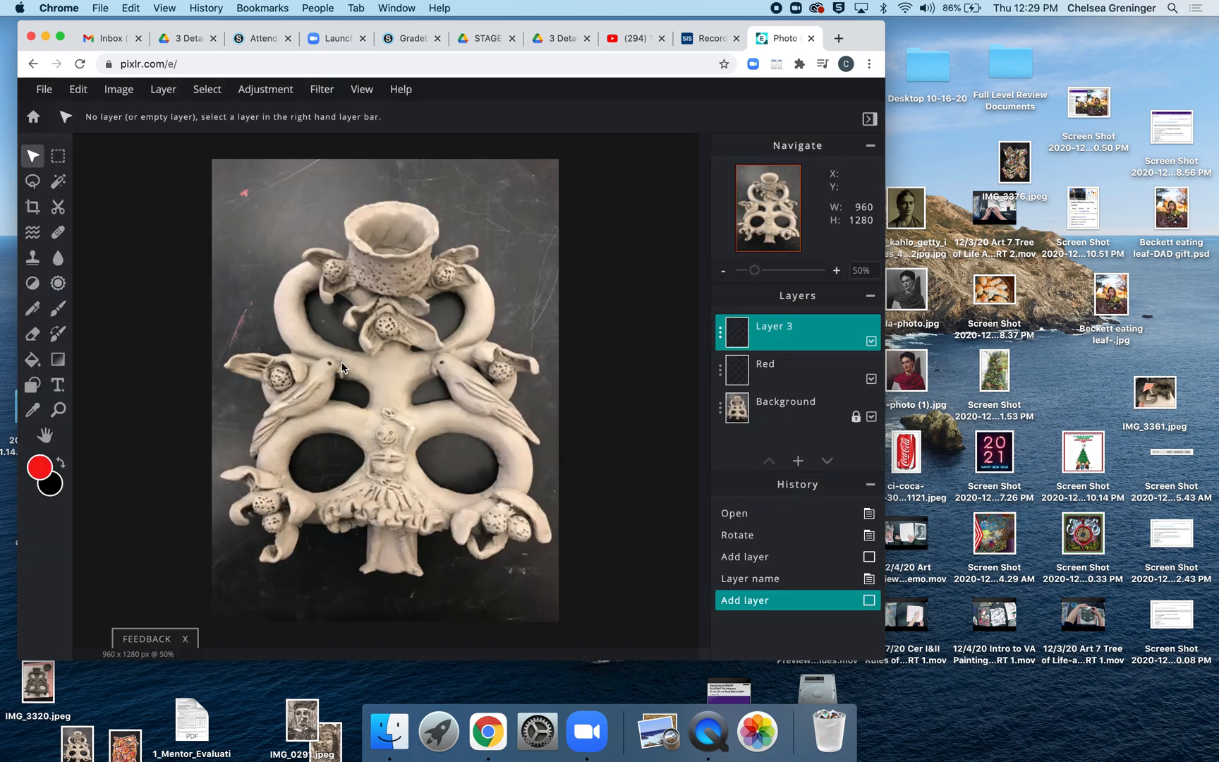
pyautogui.click(719, 332)
pyautogui.click(664, 345)
pyautogui.press('super+a')
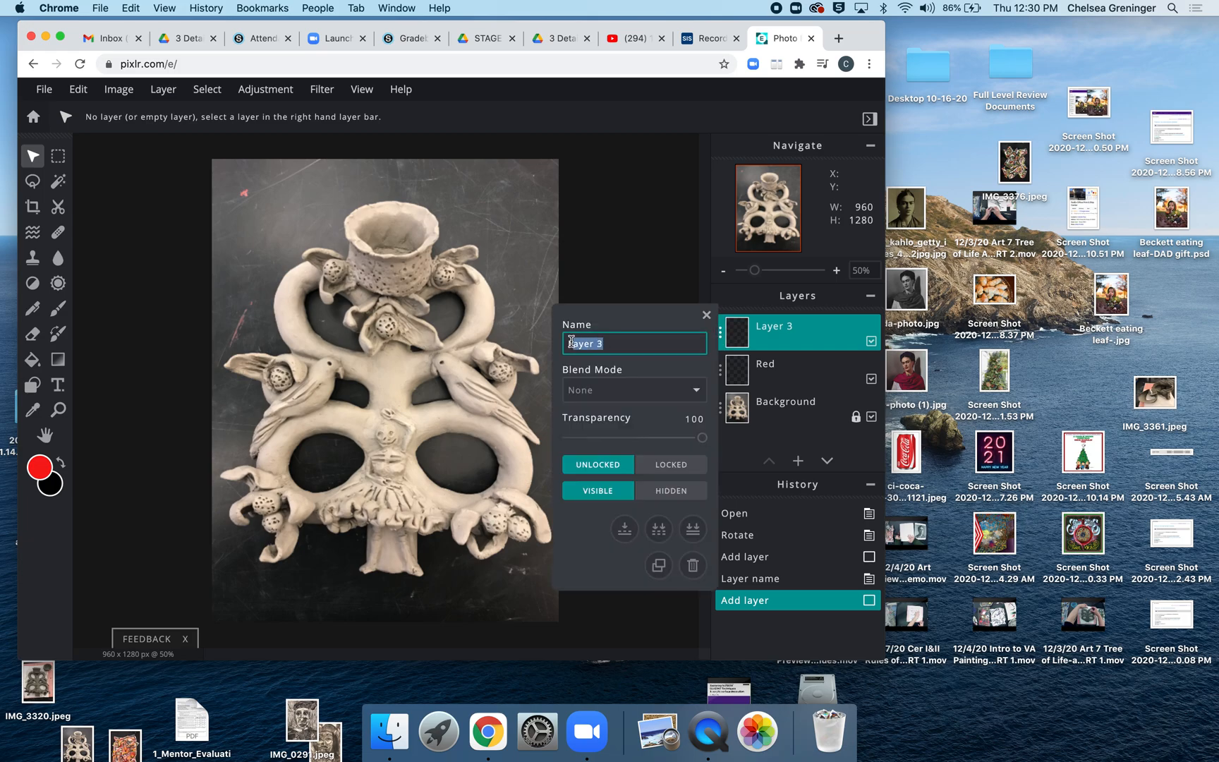
pyautogui.write('Green')
pyautogui.click(706, 315)
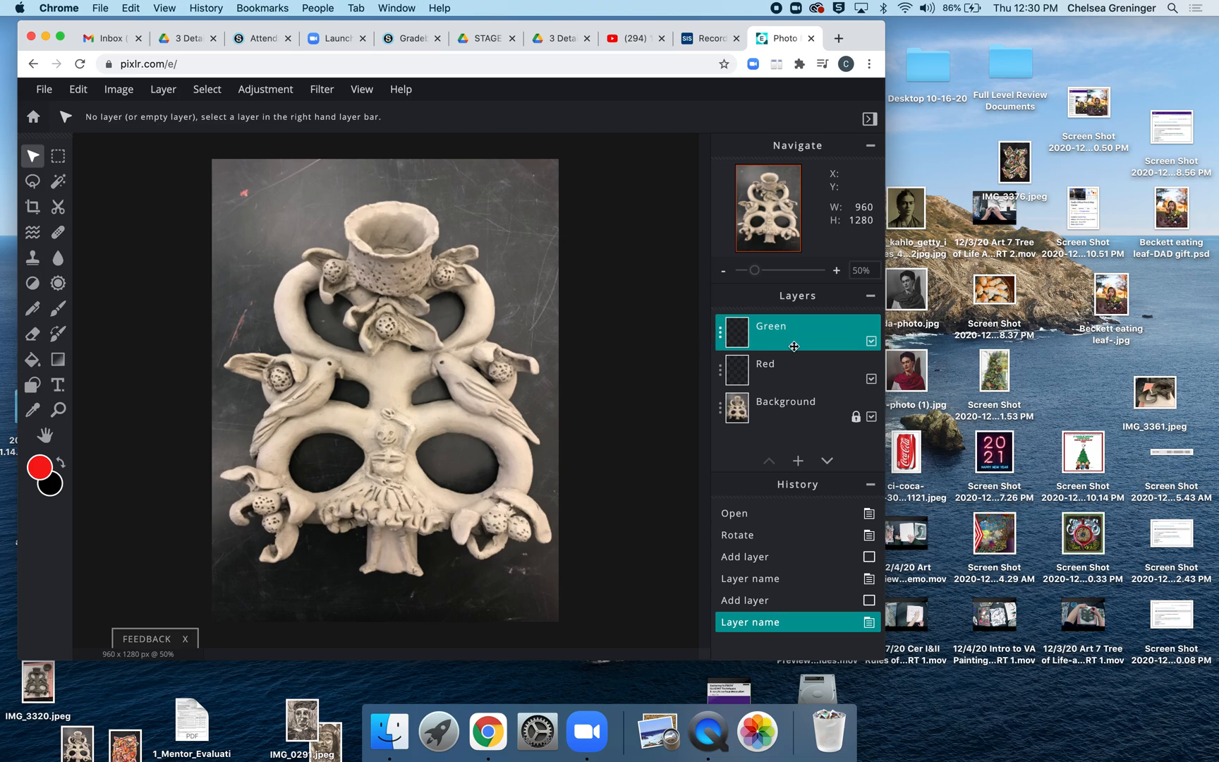
# Move the Green layer below the Red layer and back above it
pyautogui.moveTo(795, 342); pyautogui.dragTo(795, 378)
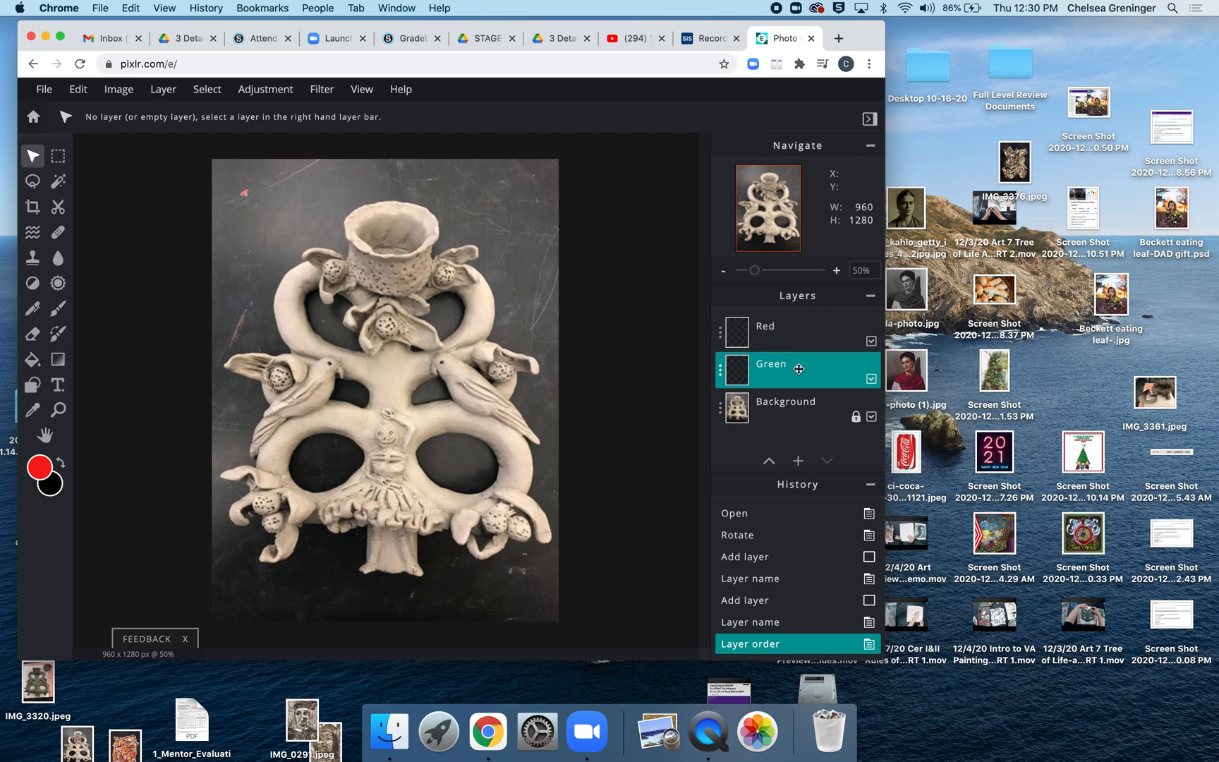
pyautogui.moveTo(799, 369); pyautogui.dragTo(797, 326)
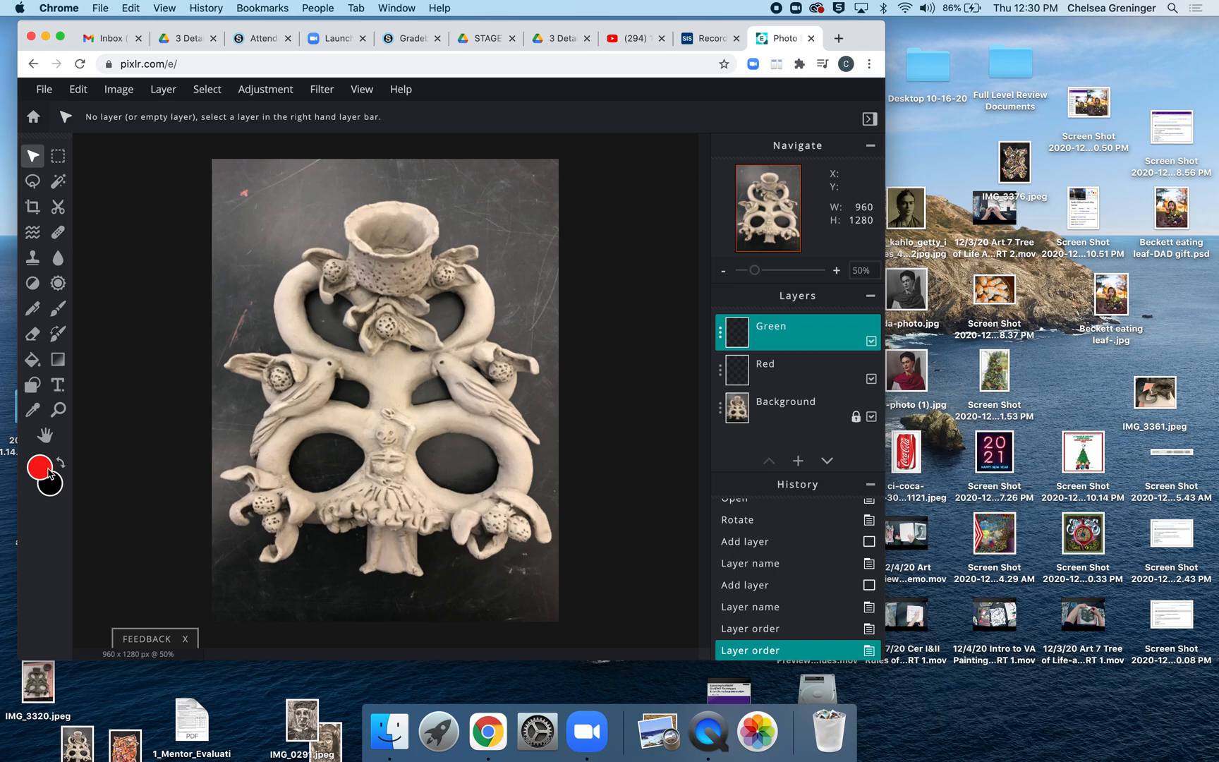
# Set up the Brush tool with the soft round 70 px preset at 25% softness and 20% step
pyautogui.click(58, 308)
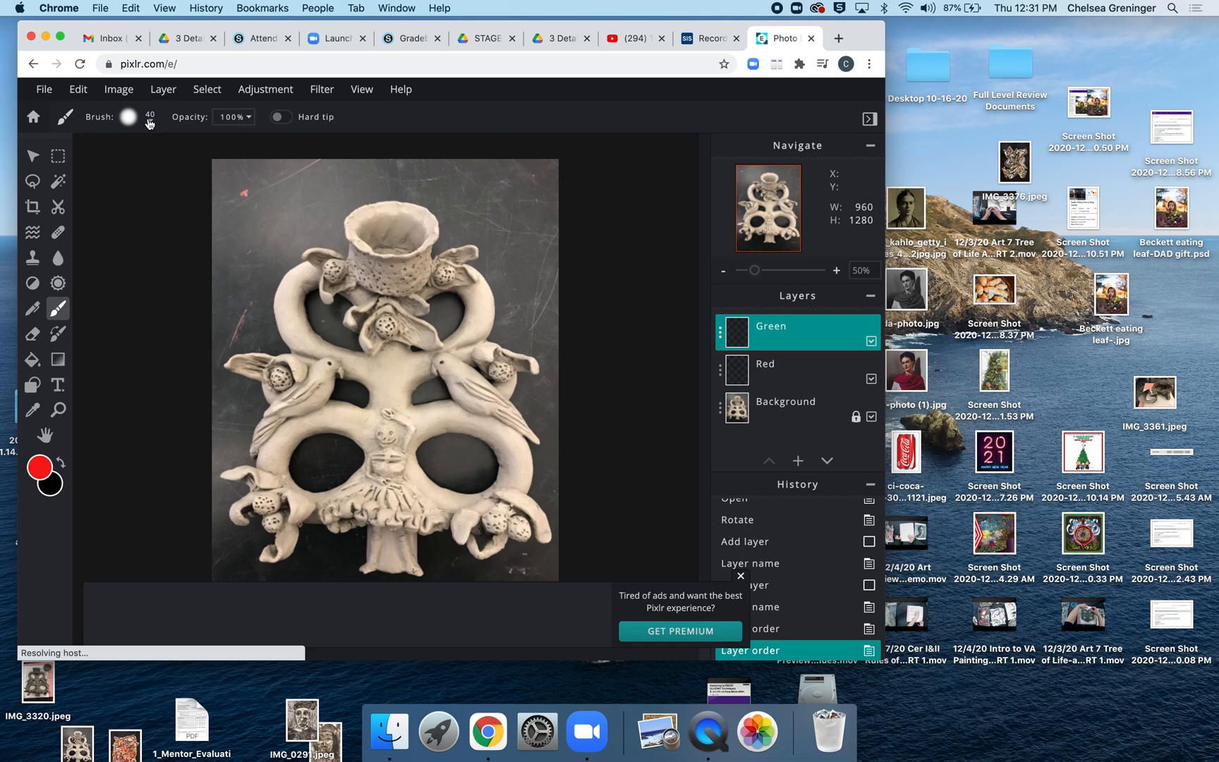
pyautogui.click(150, 124)
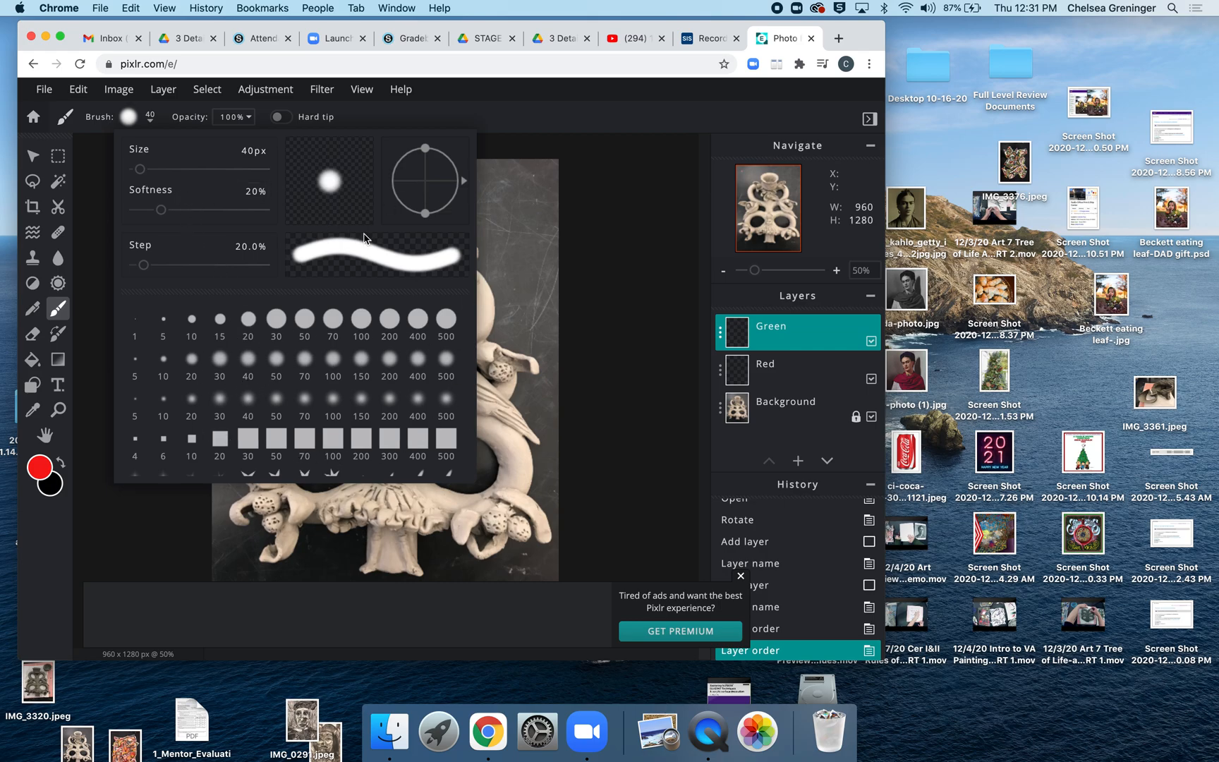
pyautogui.moveTo(140, 169)
pyautogui.mouseDown()
pyautogui.moveTo(238, 181)
pyautogui.moveTo(142, 175)
pyautogui.moveTo(148, 211)
pyautogui.moveTo(213, 210)
pyautogui.moveTo(141, 216)
pyautogui.moveTo(162, 220)
pyautogui.mouseUp()
pyautogui.moveTo(160, 266)
pyautogui.mouseDown()
pyautogui.moveTo(147, 265)
pyautogui.moveTo(192, 274)
pyautogui.moveTo(154, 275)
pyautogui.mouseUp()
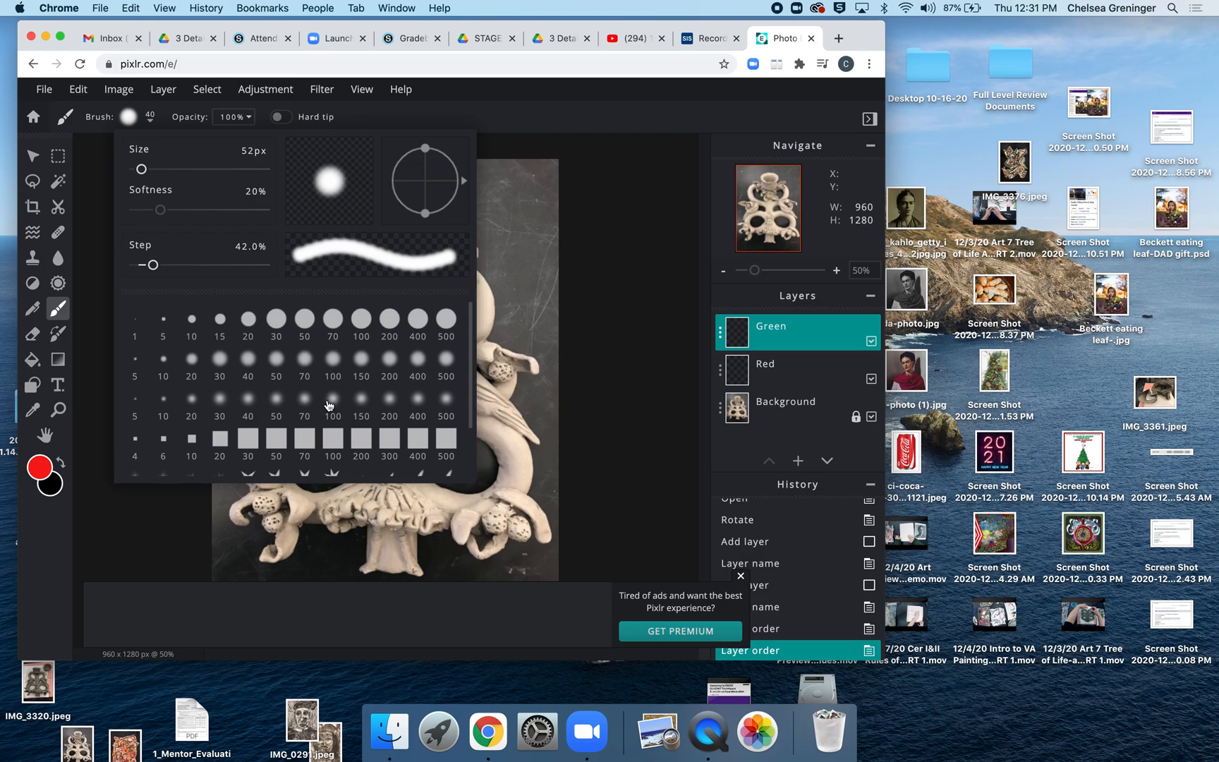
pyautogui.click(330, 403)
pyautogui.click(309, 362)
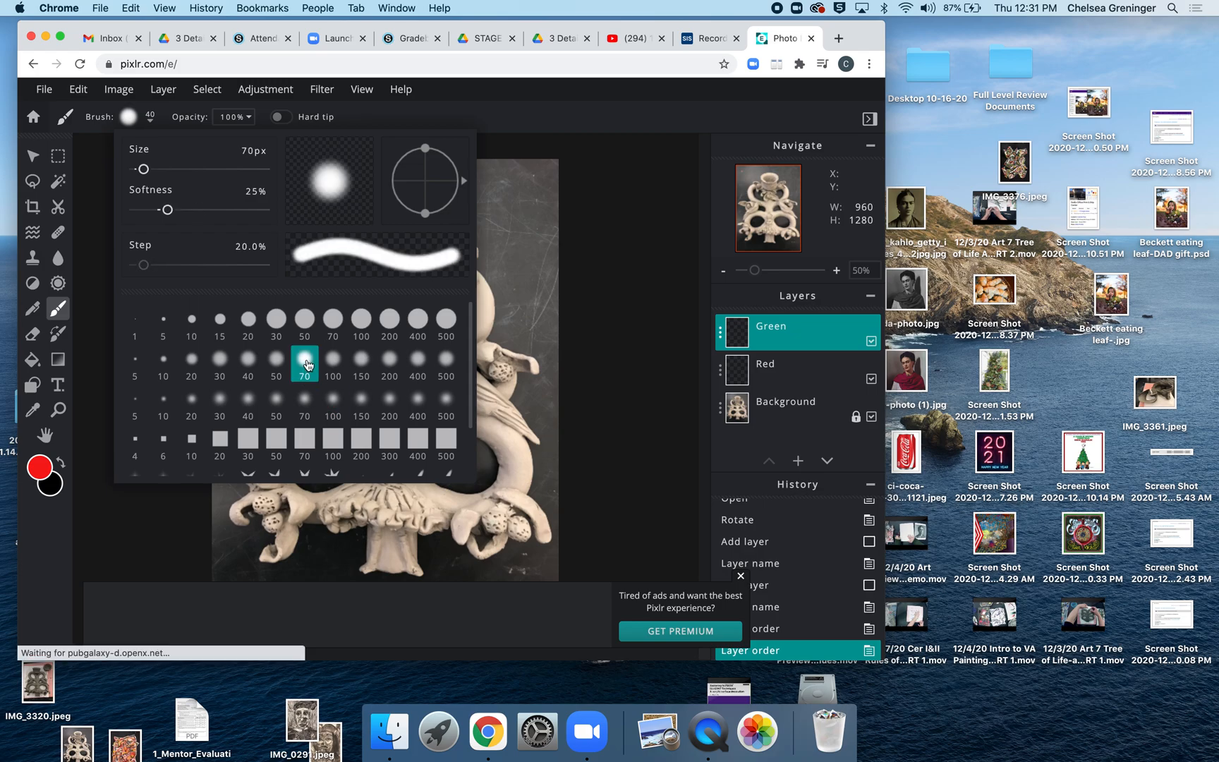
pyautogui.click(308, 328)
pyautogui.click(301, 363)
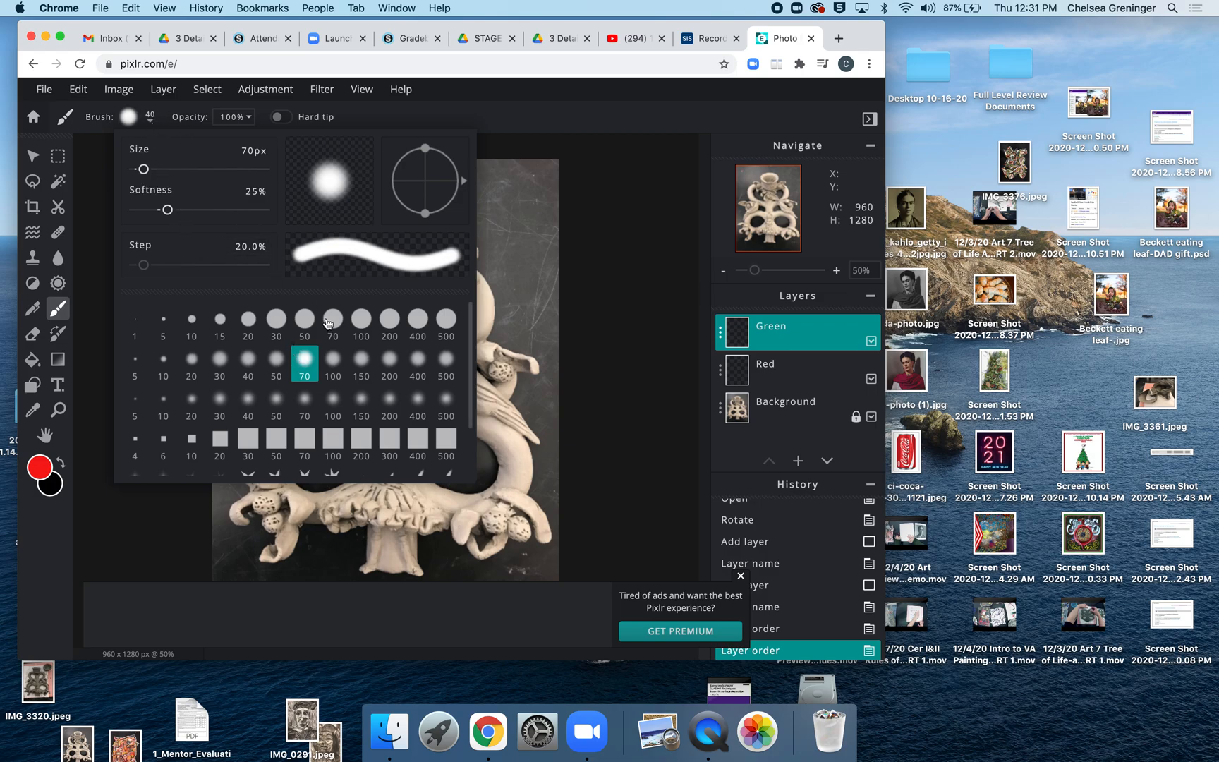
pyautogui.click(552, 196)
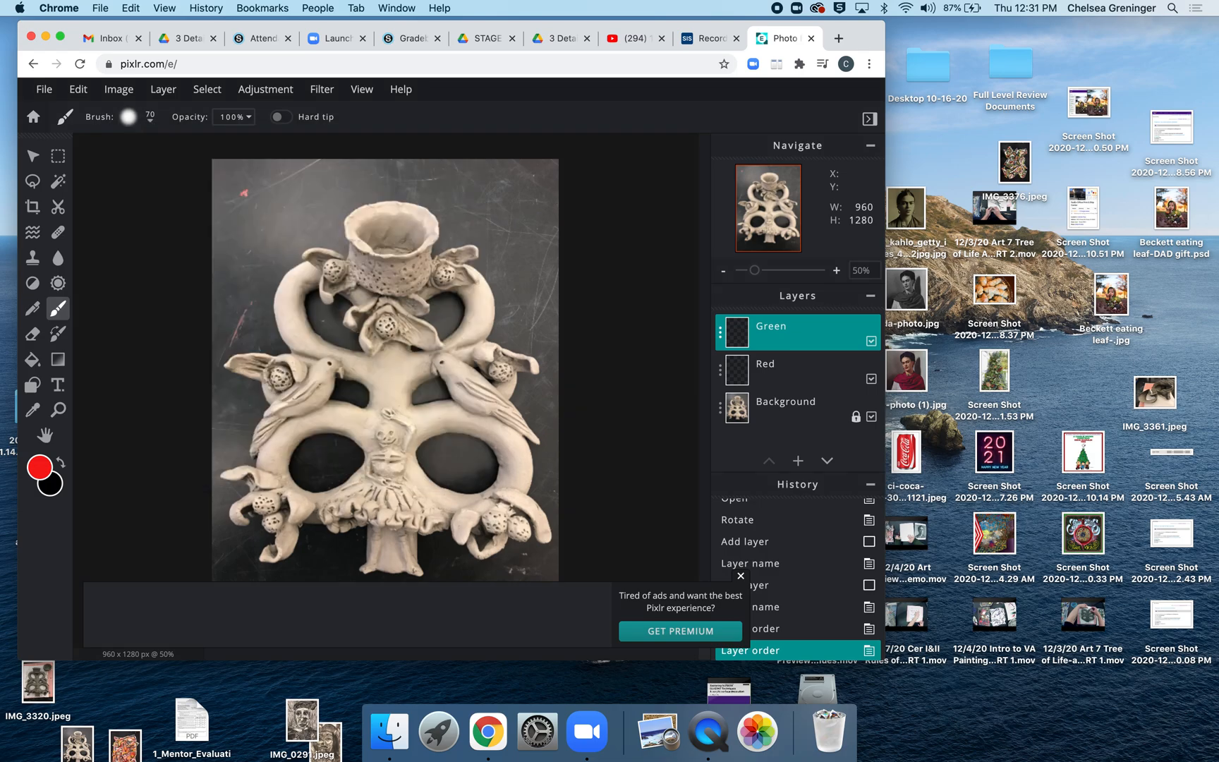
# Paint a short red test stroke at 100% opacity on the dark background beside the sculpture's cup
pyautogui.click(238, 117)
pyautogui.moveTo(251, 143)
pyautogui.mouseDown()
pyautogui.moveTo(213, 145)
pyautogui.moveTo(265, 147)
pyautogui.mouseUp()
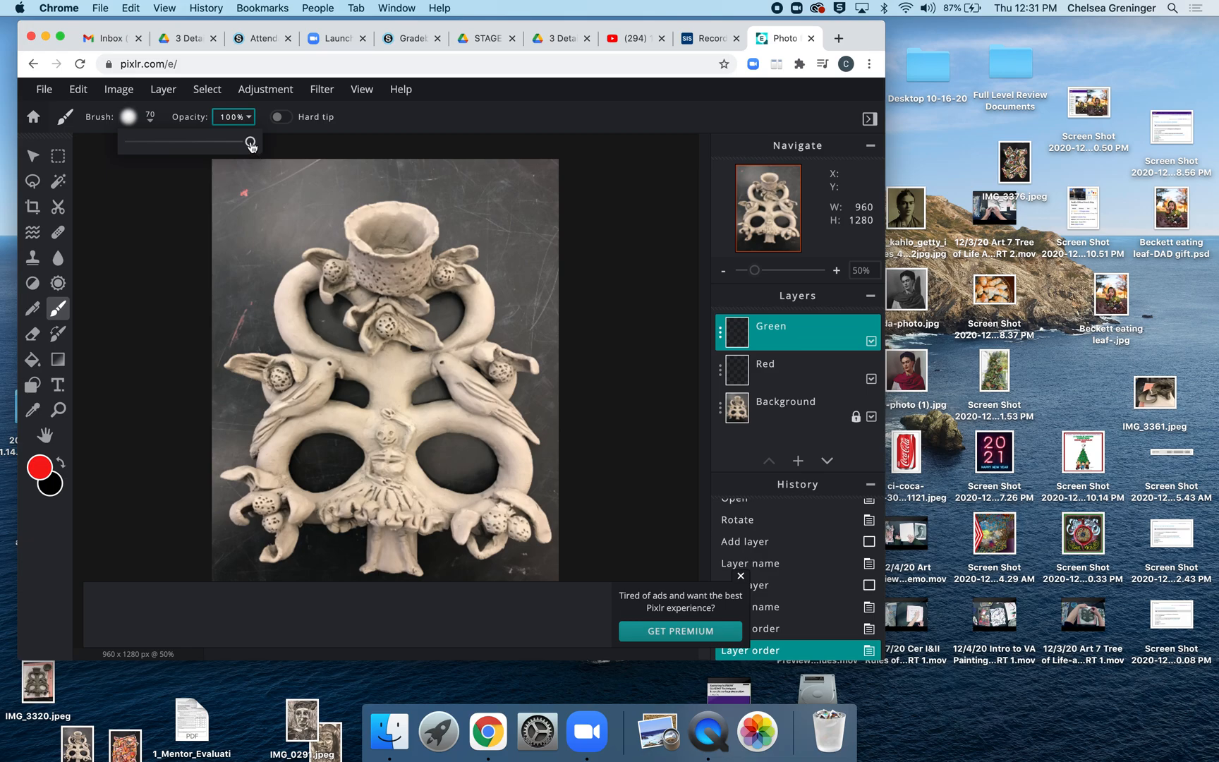
pyautogui.moveTo(270, 218); pyautogui.dragTo(244, 282)
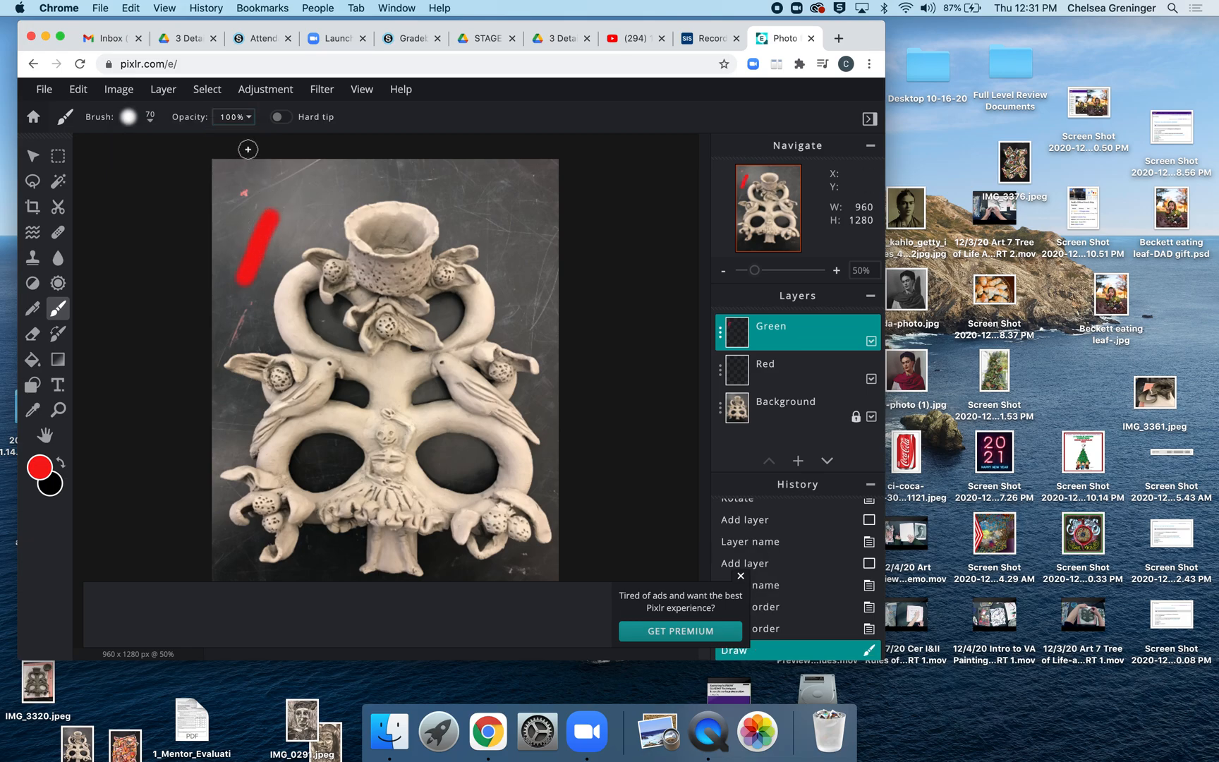
# Set the brush opacity to 14%, try faint red strokes on the dark background, and undo all test strokes
pyautogui.click(247, 120)
pyautogui.moveTo(253, 142); pyautogui.dragTo(148, 142)
pyautogui.moveTo(264, 185)
pyautogui.mouseDown()
pyautogui.moveTo(237, 234)
pyautogui.moveTo(269, 187)
pyautogui.moveTo(302, 204)
pyautogui.moveTo(290, 249)
pyautogui.mouseUp()
pyautogui.press('super+z')
pyautogui.press('super+z')
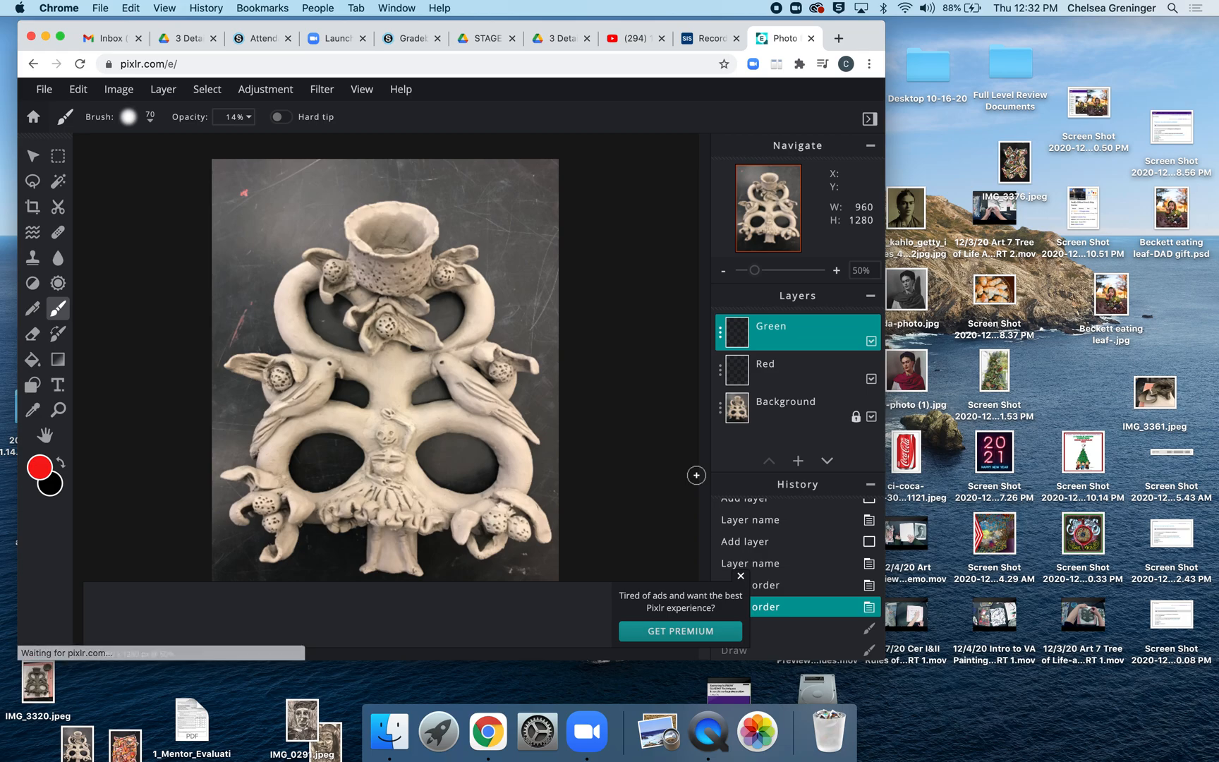
pyautogui.moveTo(251, 233); pyautogui.dragTo(323, 214)
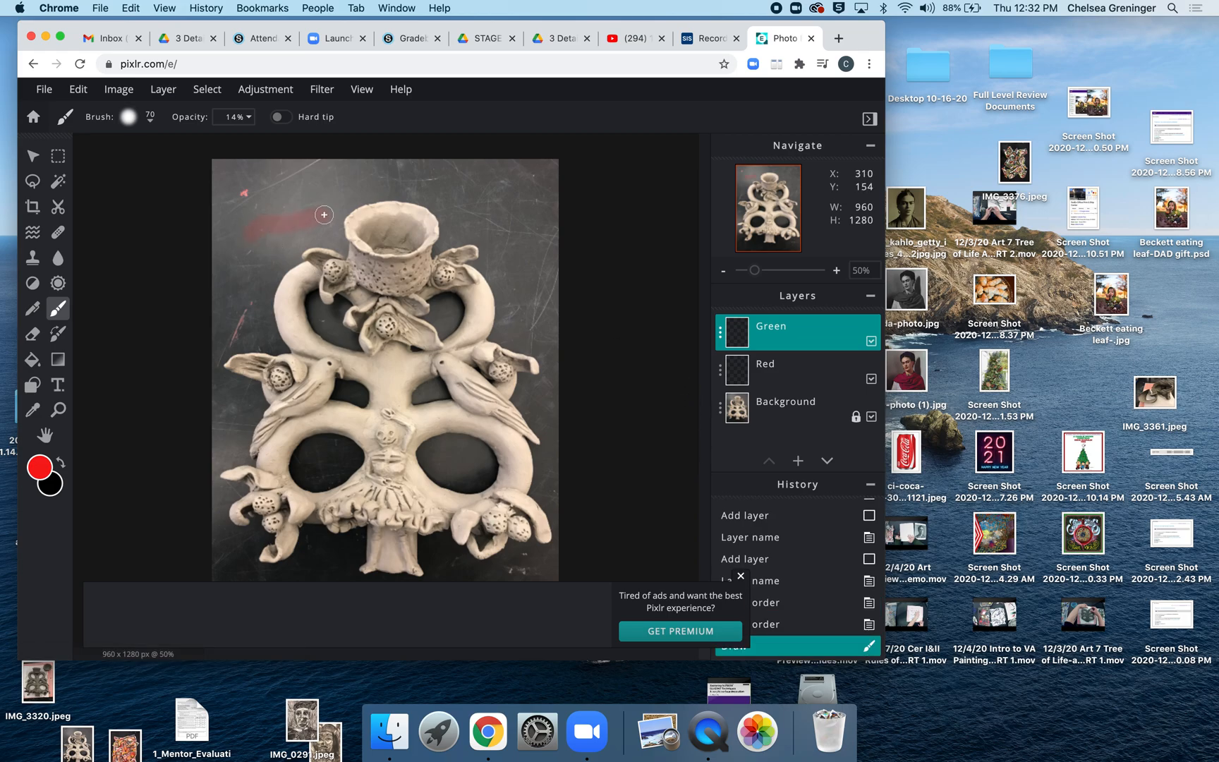
pyautogui.press('super+z')
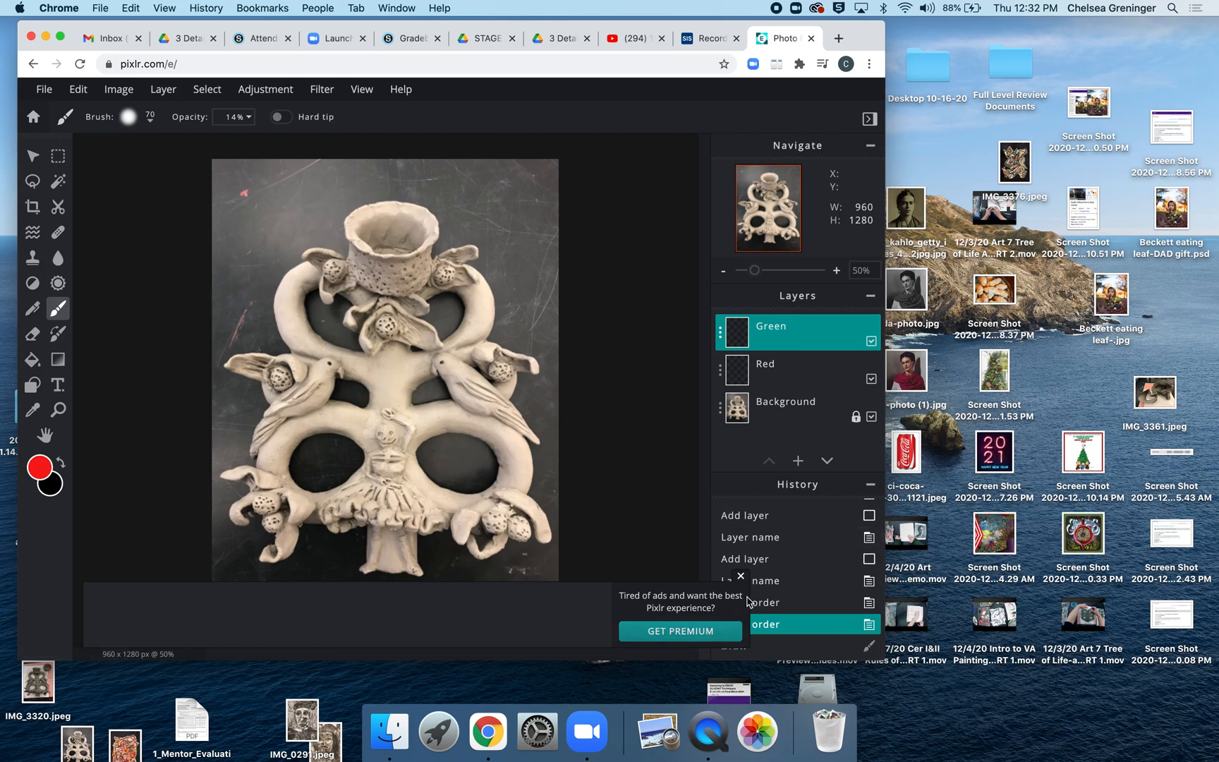
# Dismiss the premium ad and step back through the history to the state just after the first color layer was added
pyautogui.click(741, 576)
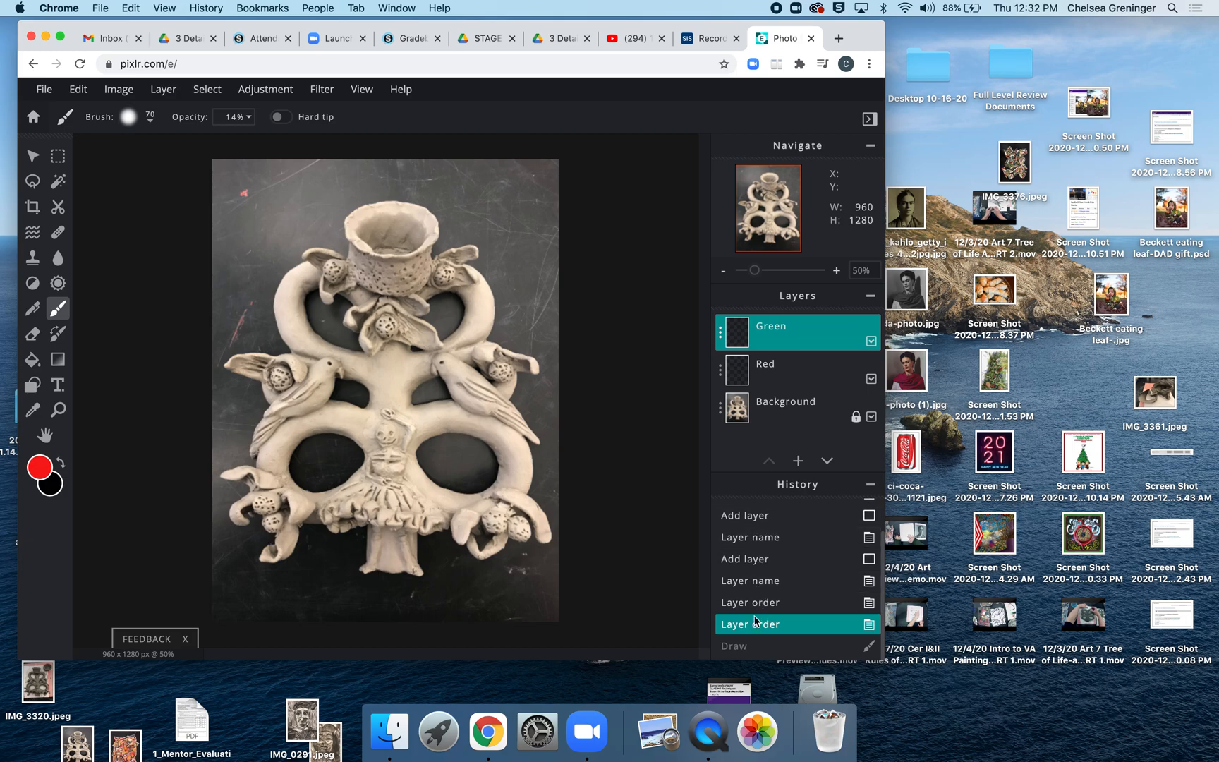
pyautogui.click(755, 538)
pyautogui.click(755, 559)
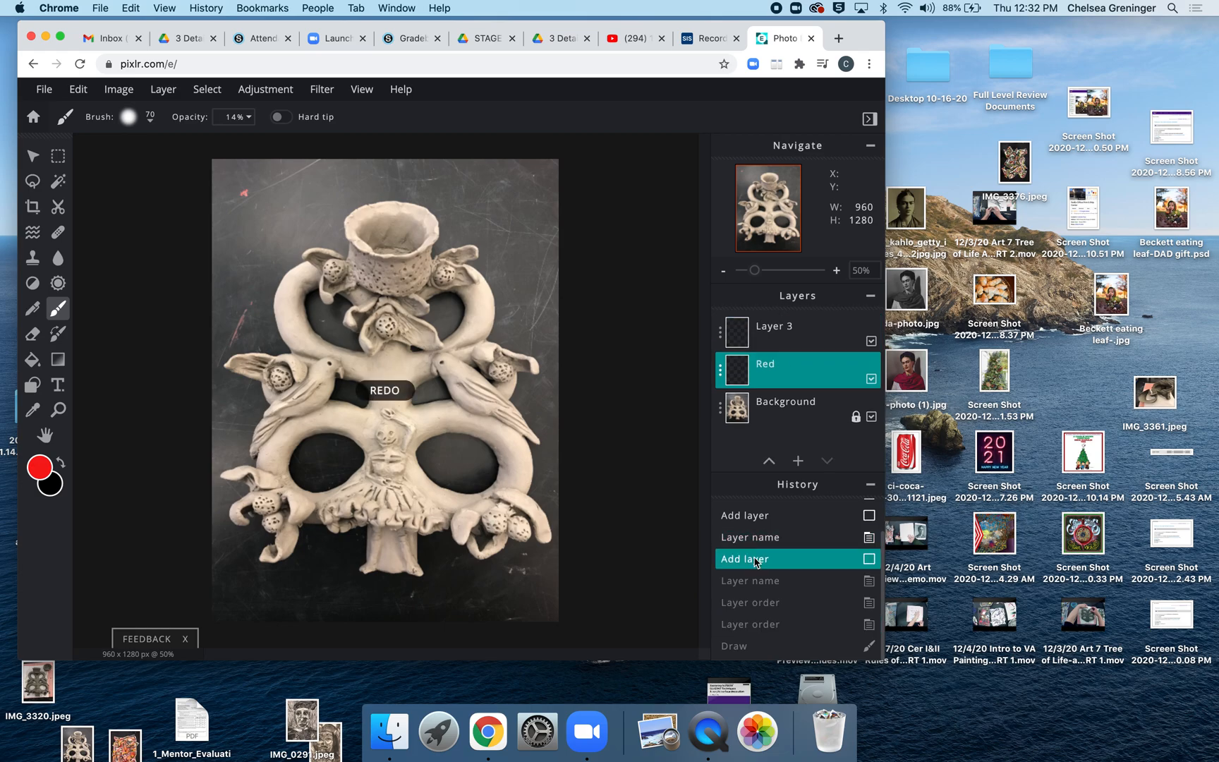
pyautogui.click(755, 582)
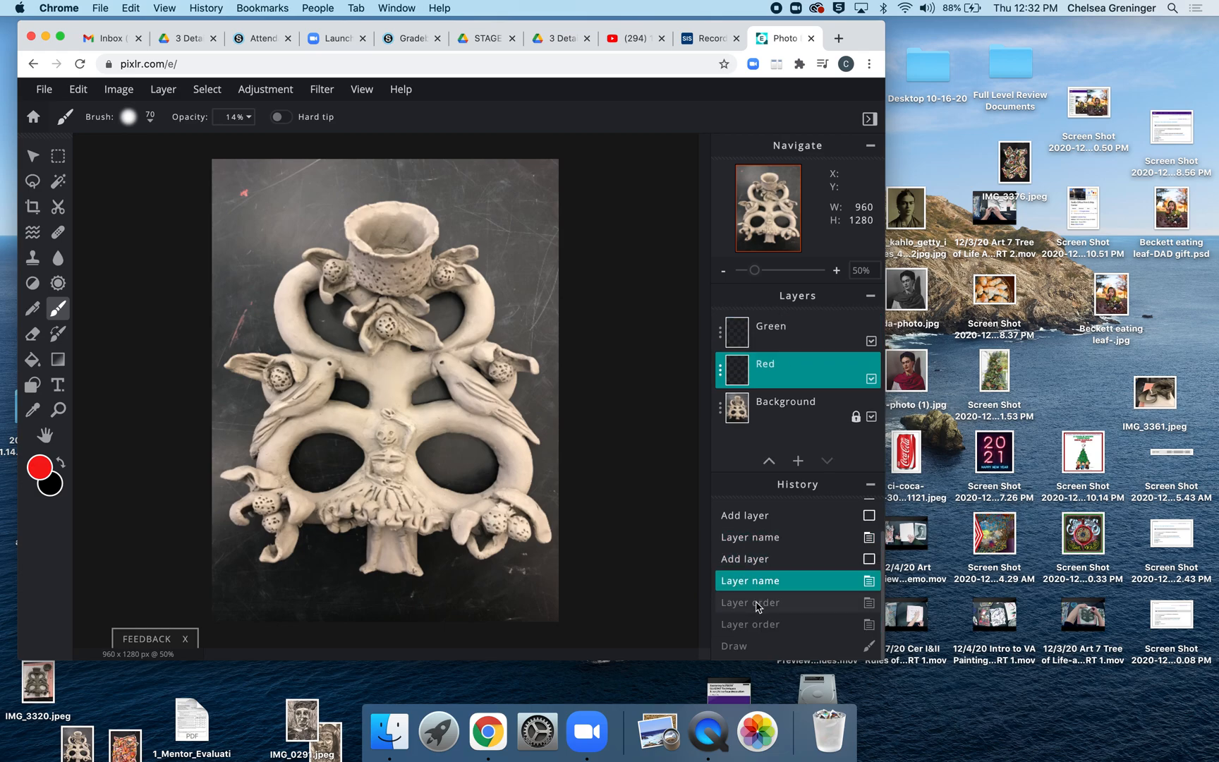
pyautogui.click(757, 603)
pyautogui.click(757, 559)
pyautogui.click(754, 517)
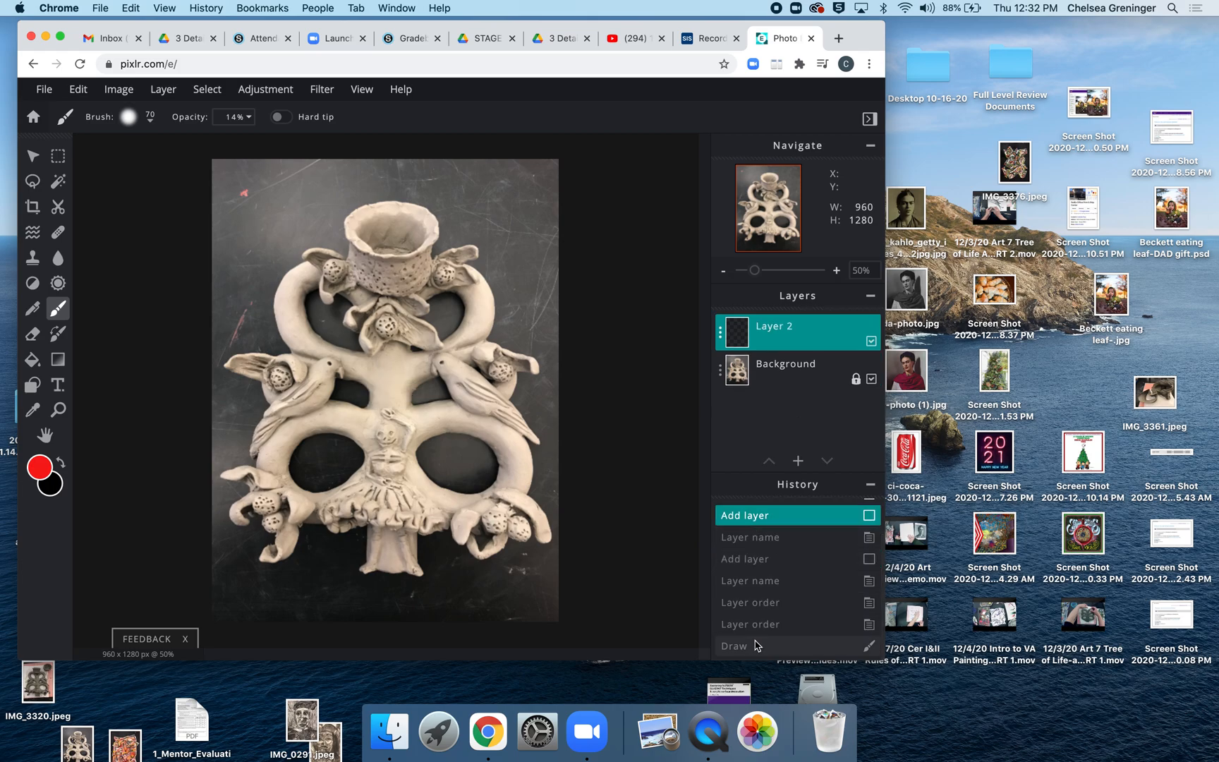
pyautogui.scroll(2, 775, 557)
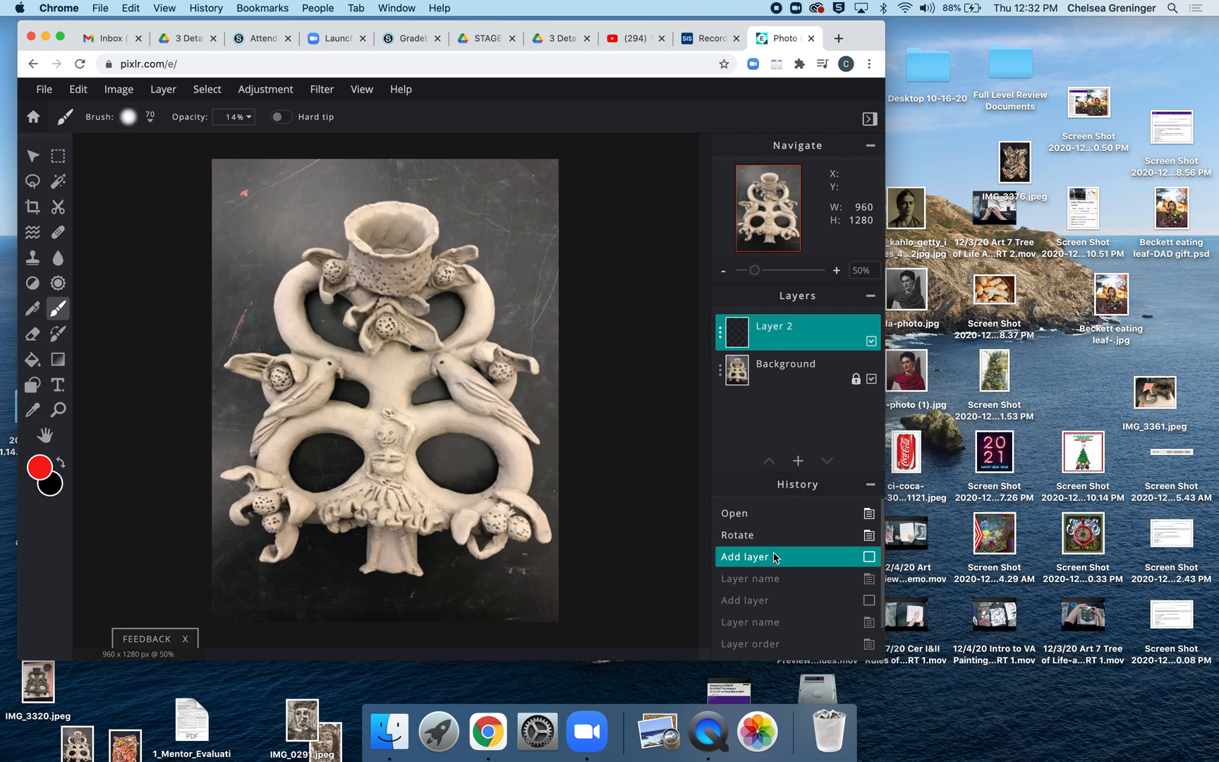
pyautogui.scroll(-2, 775, 557)
pyautogui.scroll(2, 774, 557)
pyautogui.click(44, 466)
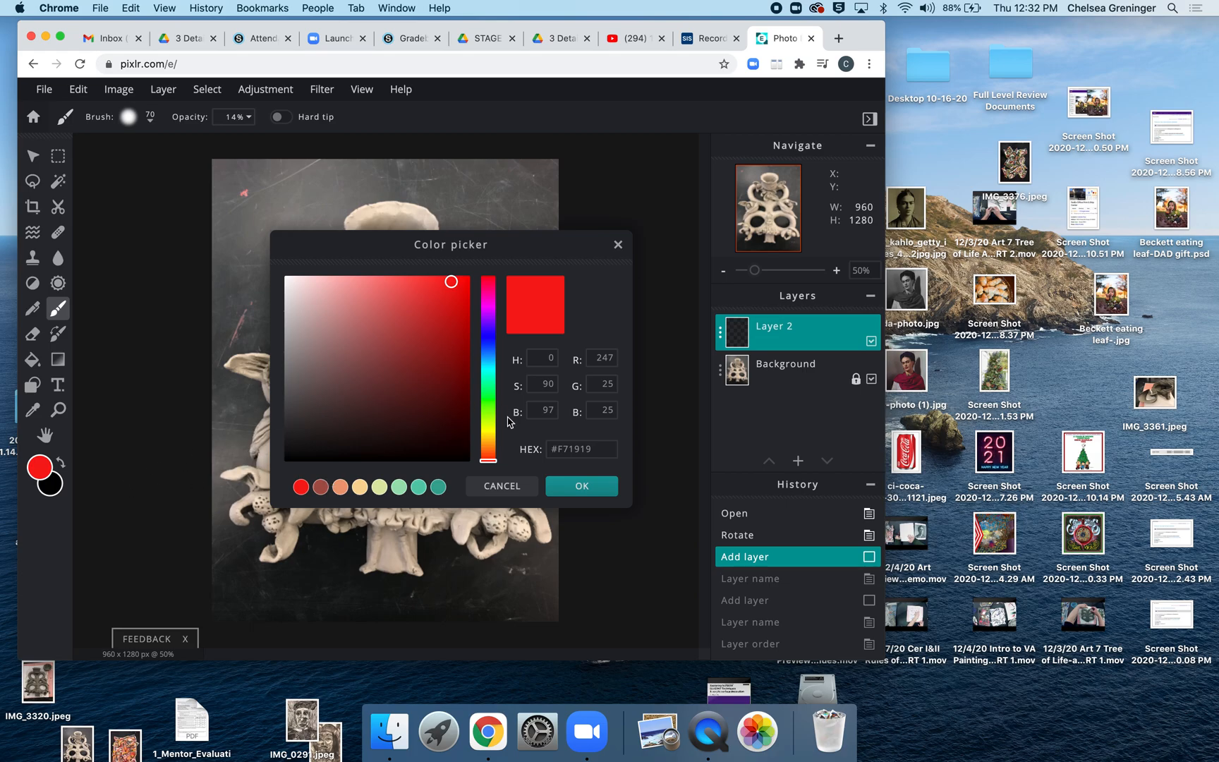
pyautogui.click(581, 486)
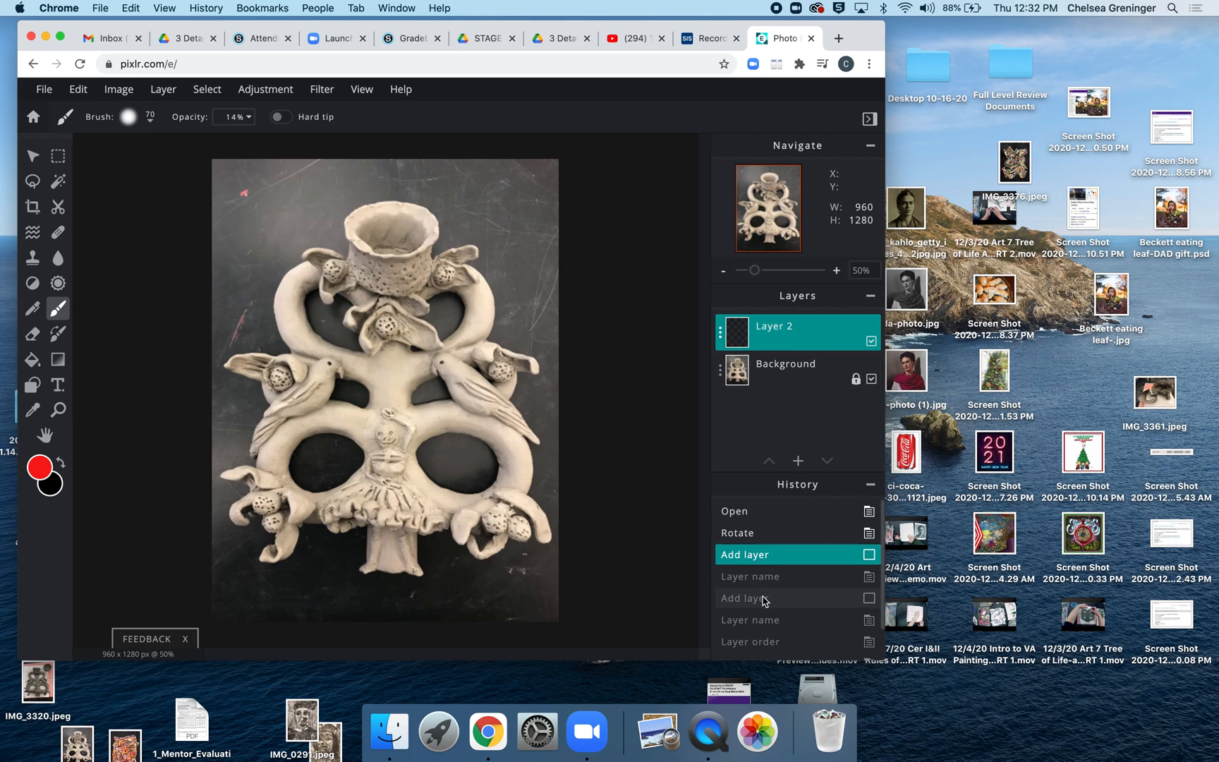
# Restore the latest layer order state from the history, move the Red layer above Green, and select the Green layer
pyautogui.scroll(-2, 763, 601)
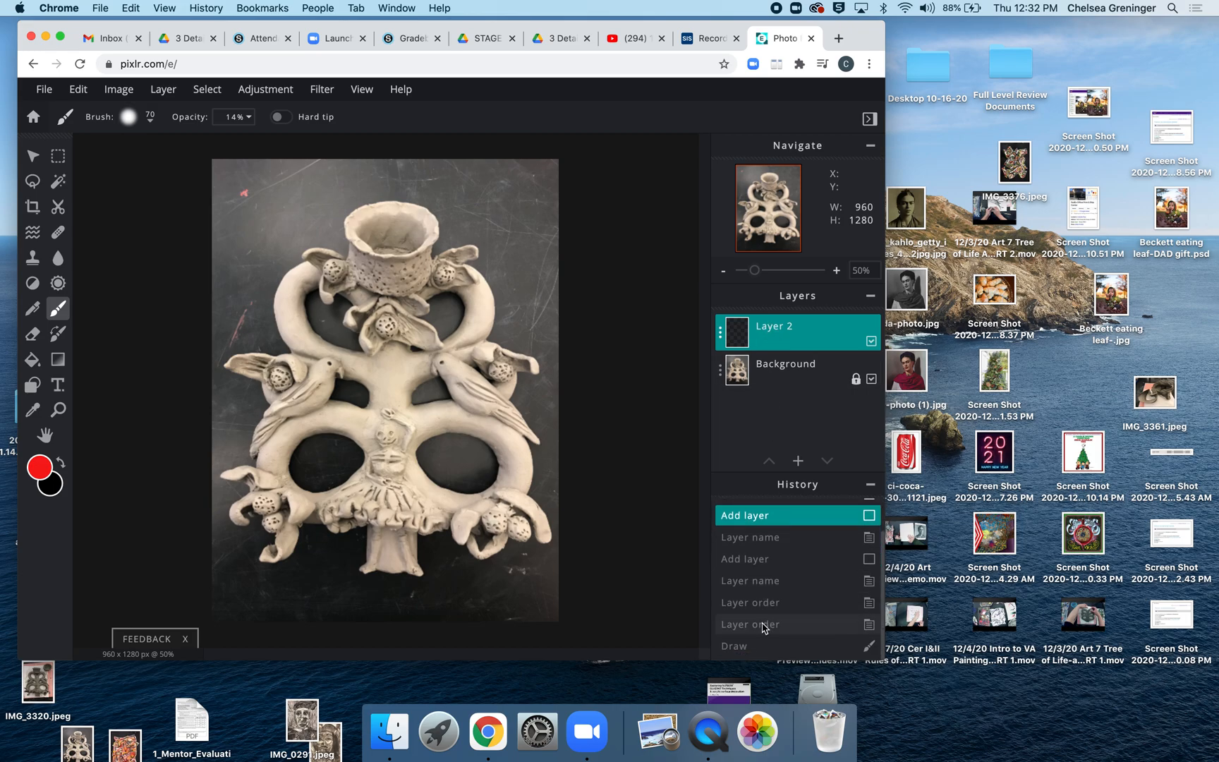
pyautogui.click(766, 611)
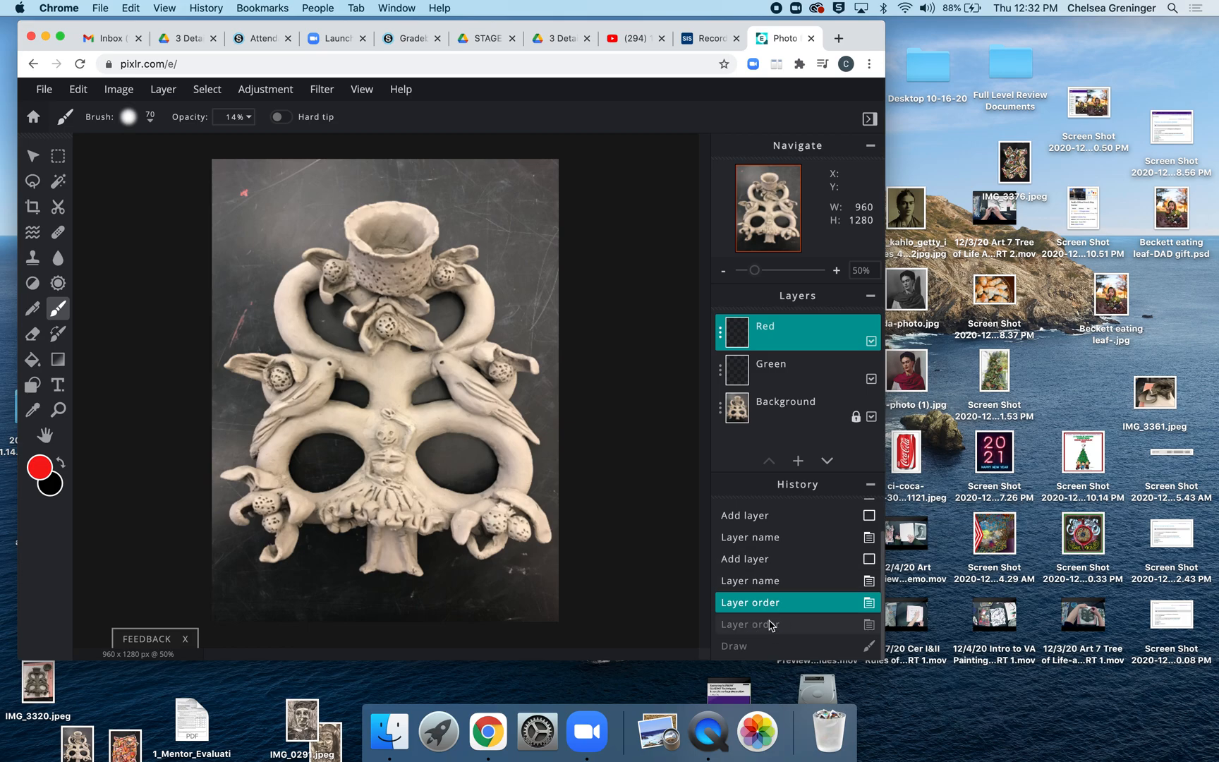
pyautogui.click(770, 624)
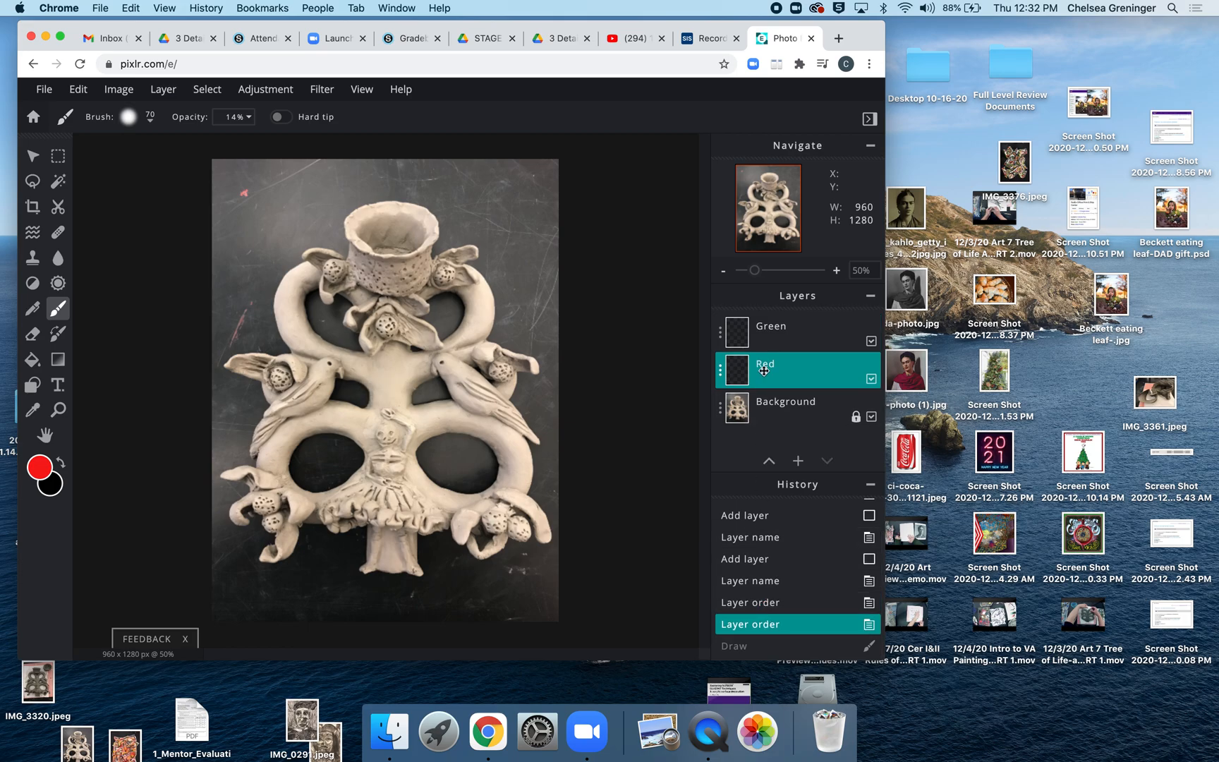
pyautogui.moveTo(791, 370); pyautogui.dragTo(789, 334)
pyautogui.click(794, 374)
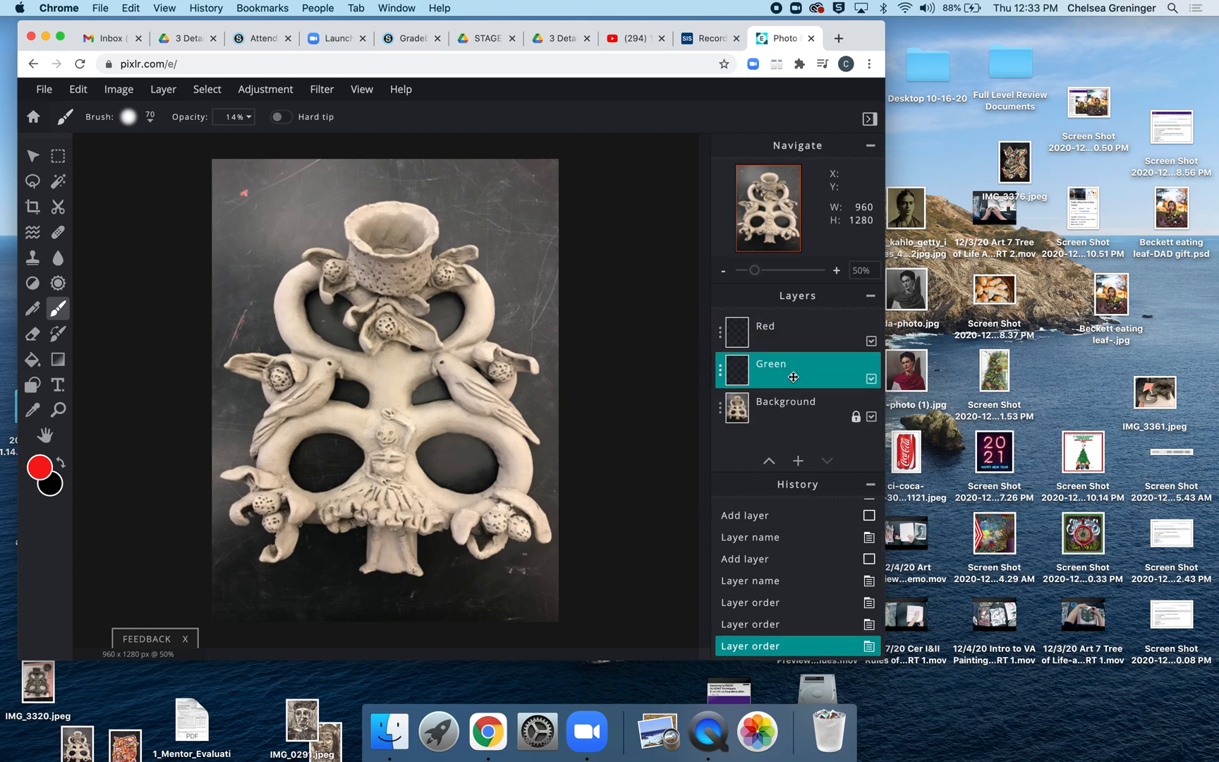
# Set the foreground paint color to medium green #389750
pyautogui.click(39, 469)
pyautogui.click(439, 486)
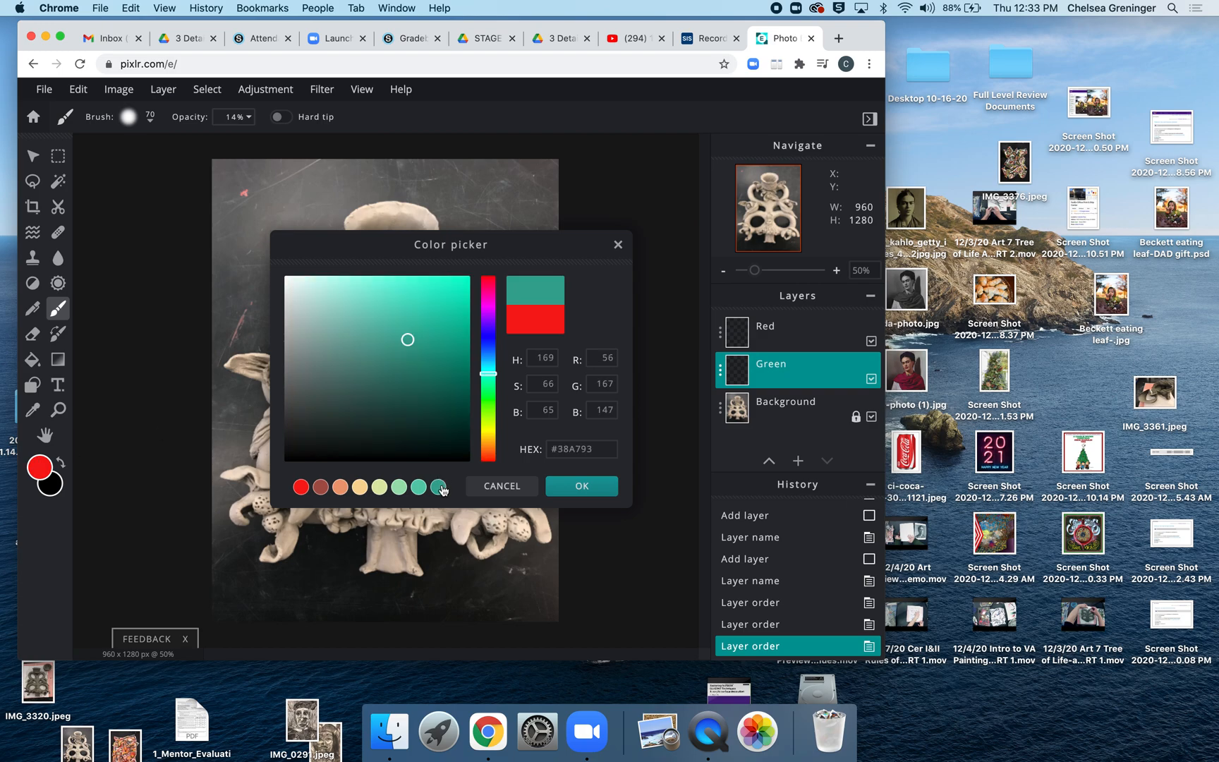
pyautogui.click(419, 486)
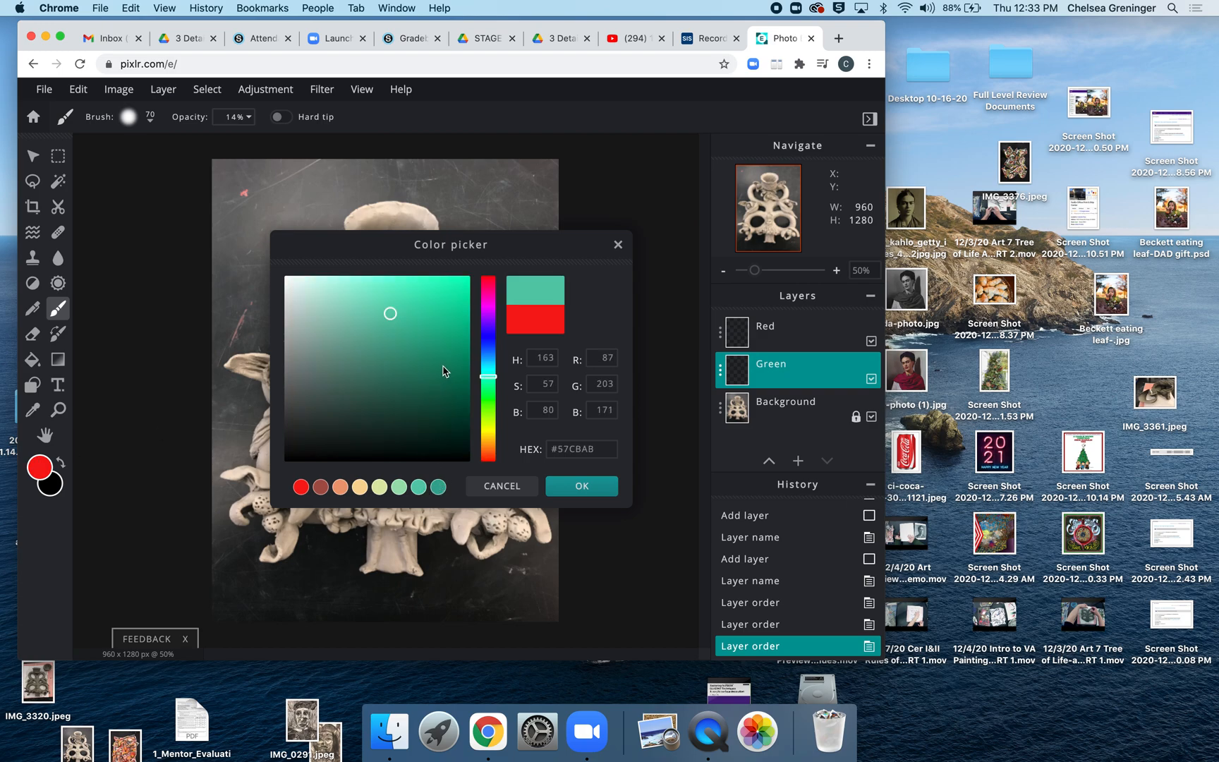
pyautogui.moveTo(486, 376); pyautogui.dragTo(490, 392)
pyautogui.moveTo(434, 334); pyautogui.dragTo(403, 356)
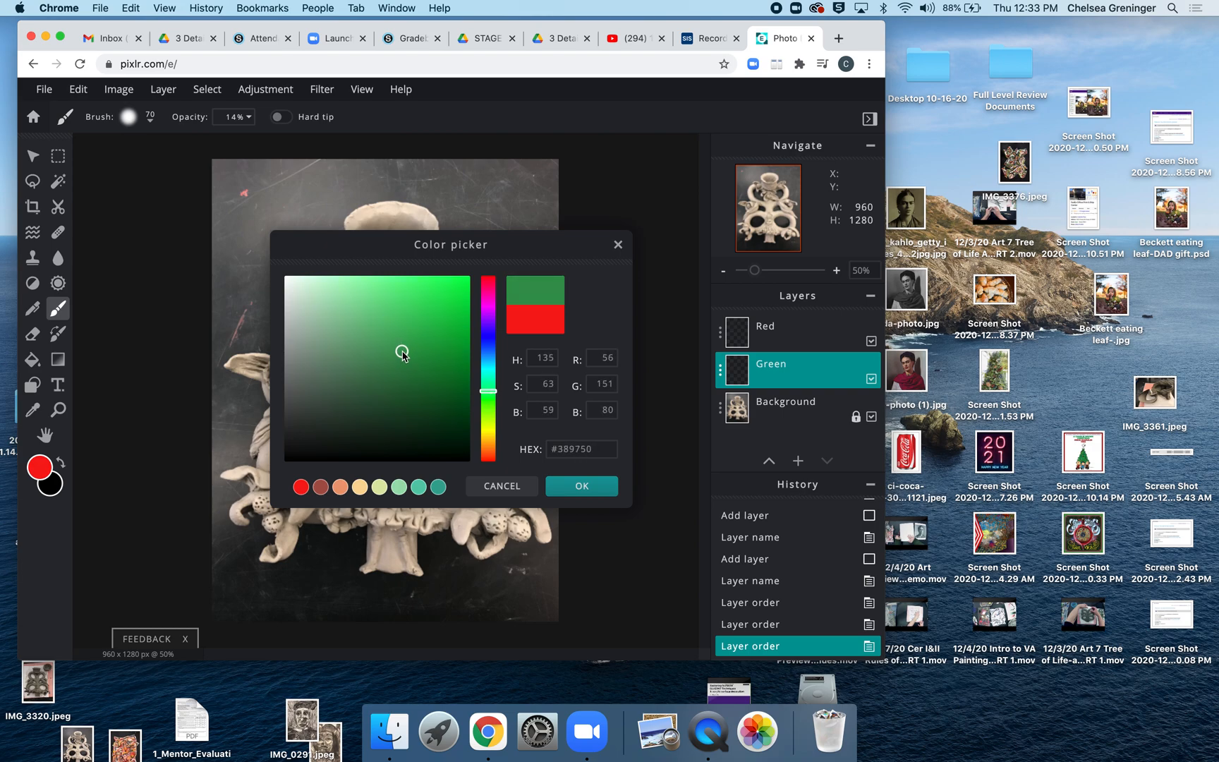
pyautogui.click(564, 487)
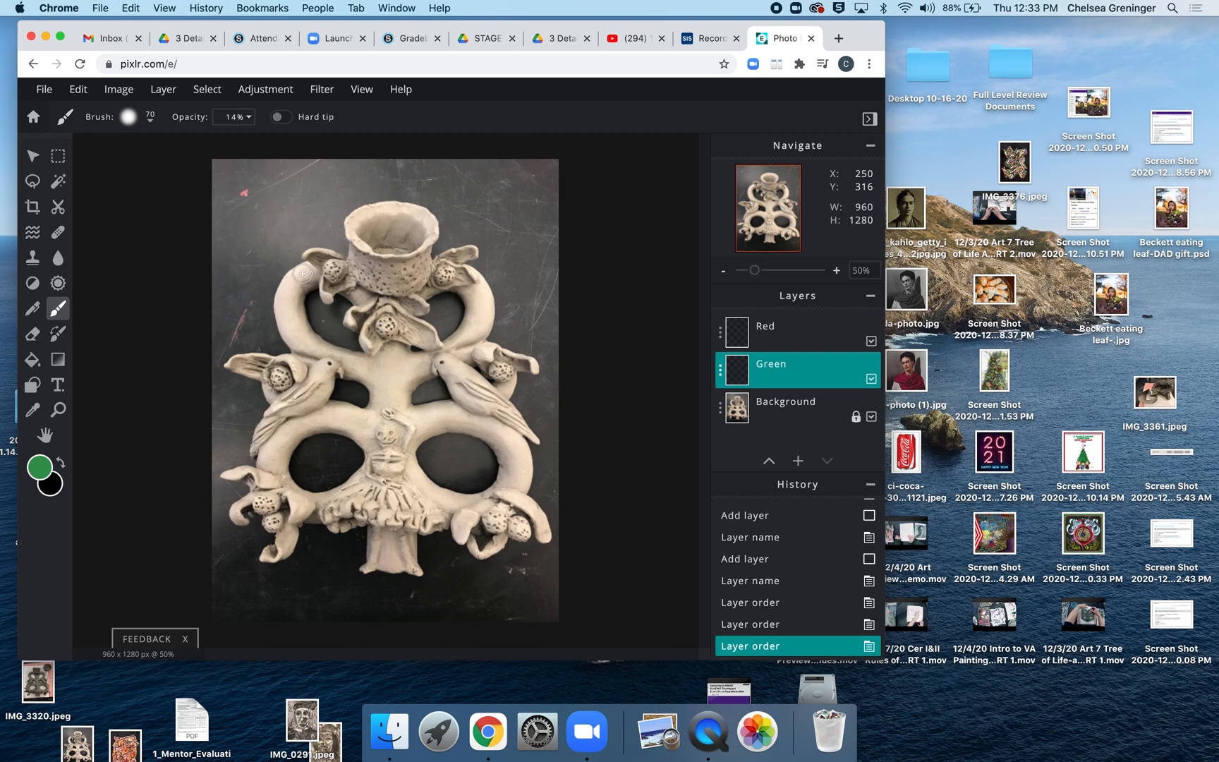
# Try a faint green stroke at 14% opacity beside the sculpture's central flower, and undo it
pyautogui.scroll(5, 303, 273)
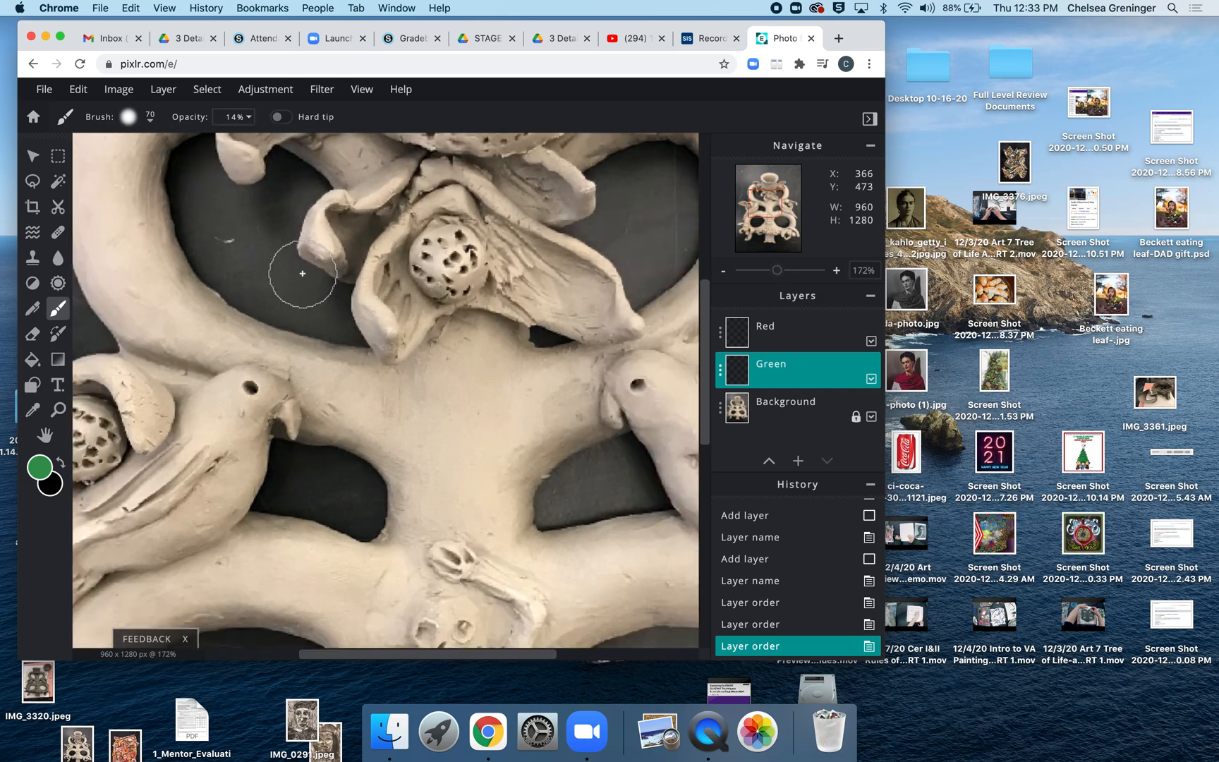
pyautogui.scroll(-3, 303, 273)
pyautogui.scroll(4, 303, 273)
pyautogui.moveTo(302, 273)
pyautogui.mouseDown()
pyautogui.moveTo(315, 258)
pyautogui.moveTo(331, 314)
pyautogui.mouseUp()
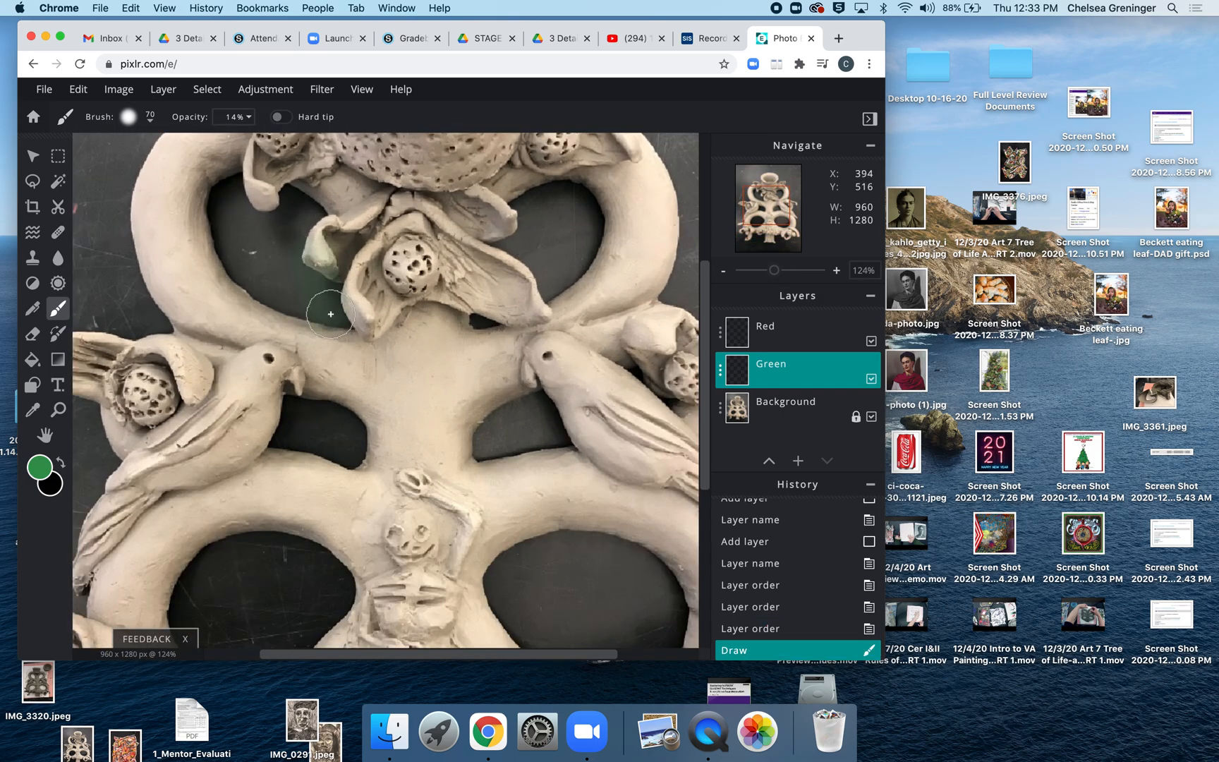
pyautogui.press('super+z')
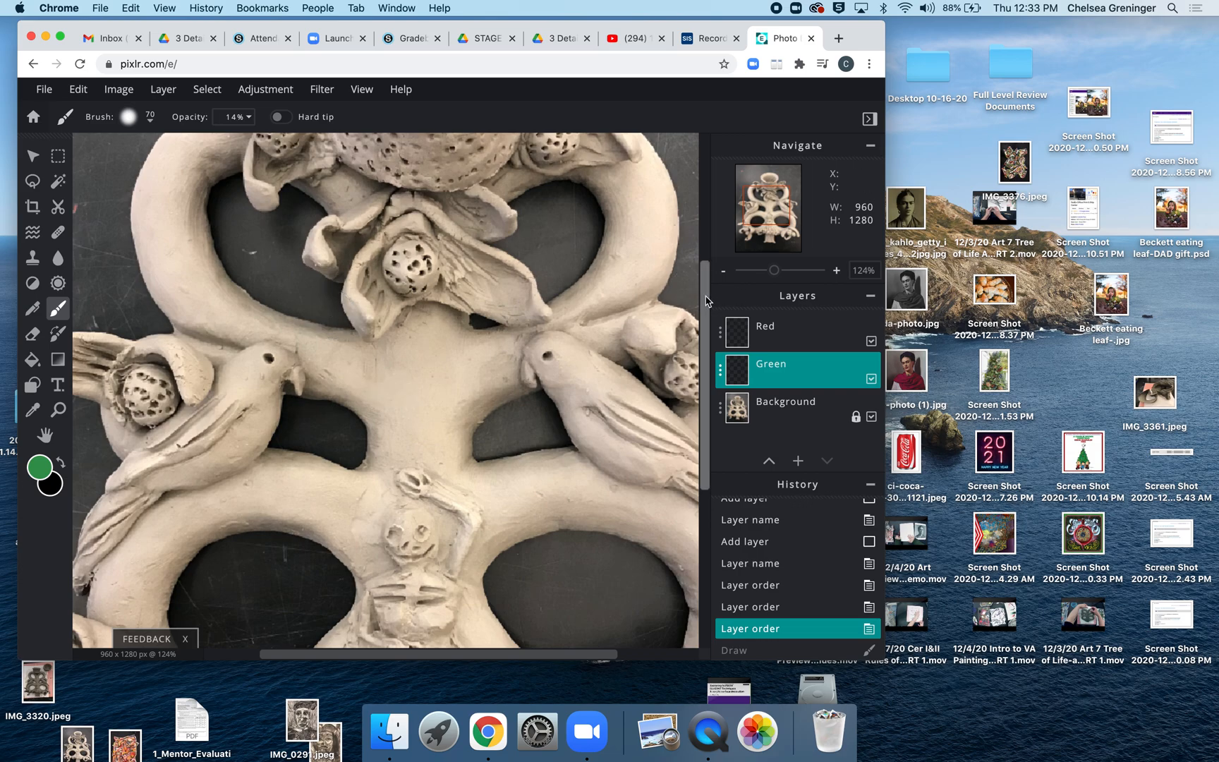
# Raise the brush opacity to 37% and paint green along the sculpture's upper-left curved arm
pyautogui.scroll(4, 705, 300)
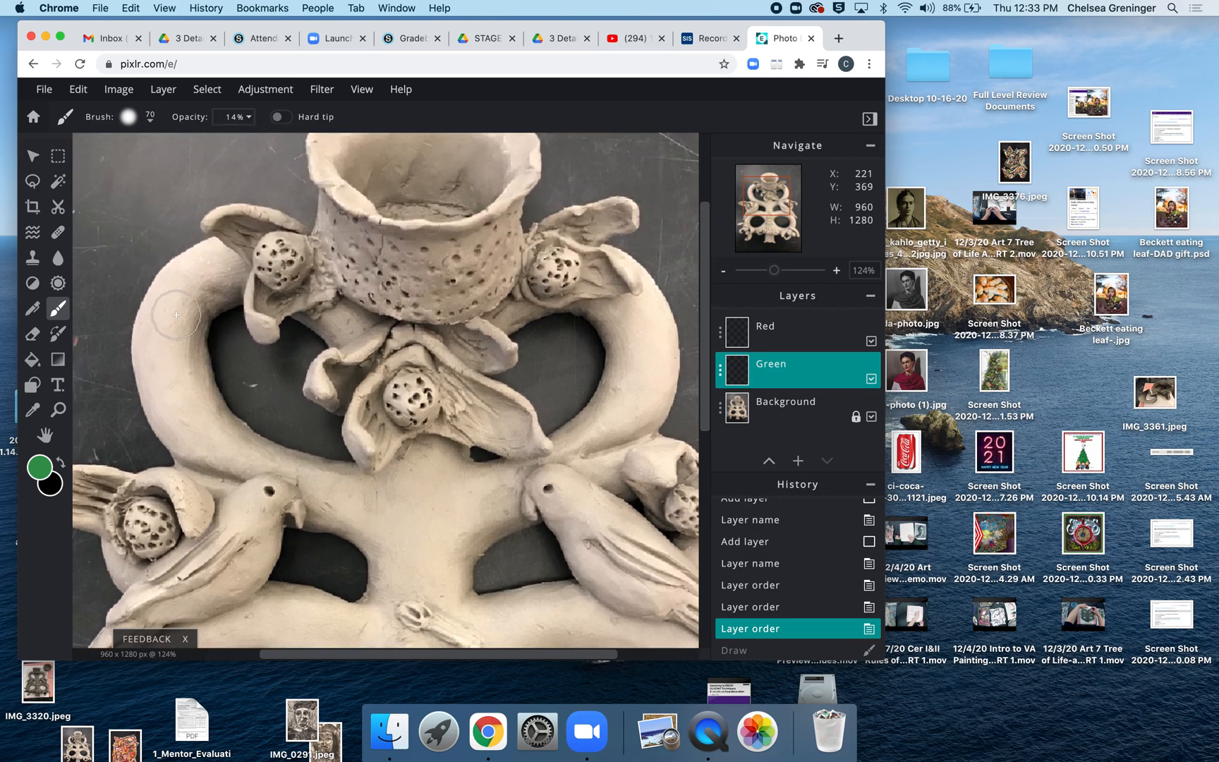
pyautogui.click(250, 117)
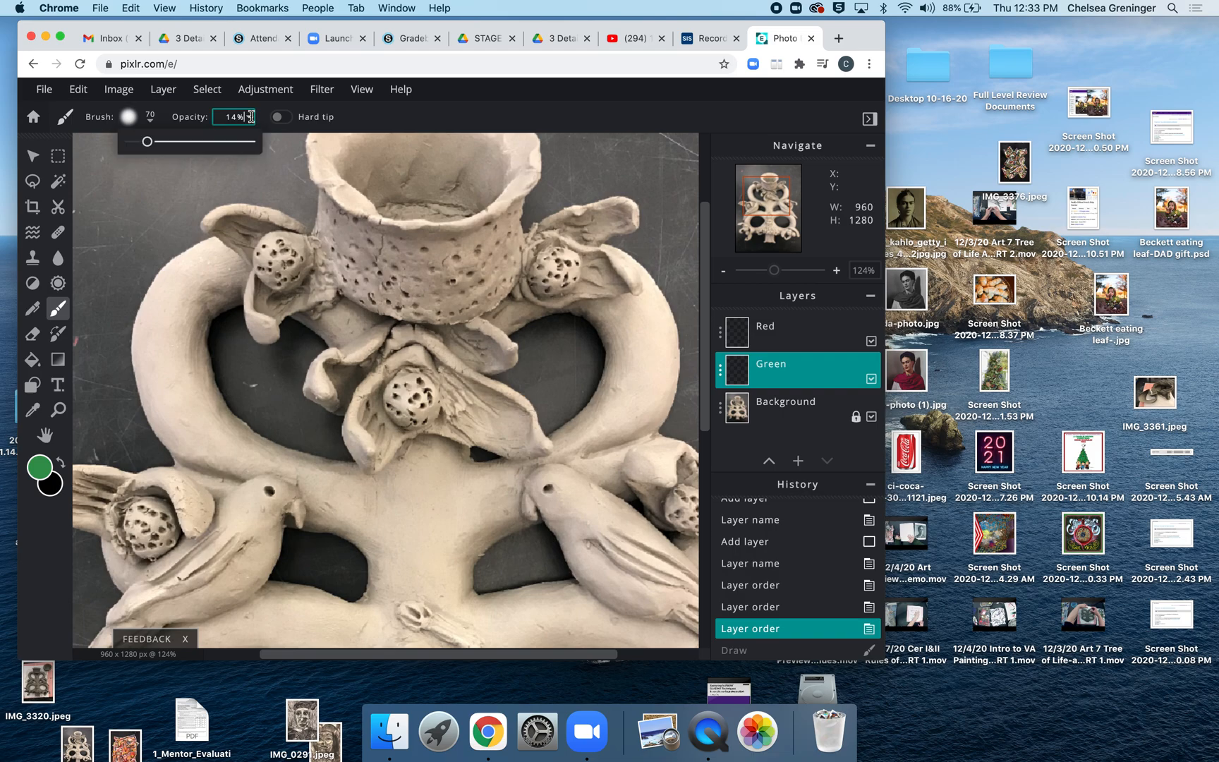
pyautogui.moveTo(148, 143); pyautogui.dragTo(173, 142)
pyautogui.moveTo(200, 280)
pyautogui.mouseDown()
pyautogui.moveTo(161, 364)
pyautogui.moveTo(176, 383)
pyautogui.moveTo(181, 311)
pyautogui.moveTo(217, 272)
pyautogui.moveTo(198, 275)
pyautogui.moveTo(170, 332)
pyautogui.moveTo(169, 384)
pyautogui.moveTo(190, 429)
pyautogui.moveTo(202, 441)
pyautogui.moveTo(186, 388)
pyautogui.moveTo(195, 420)
pyautogui.moveTo(251, 467)
pyautogui.mouseUp()
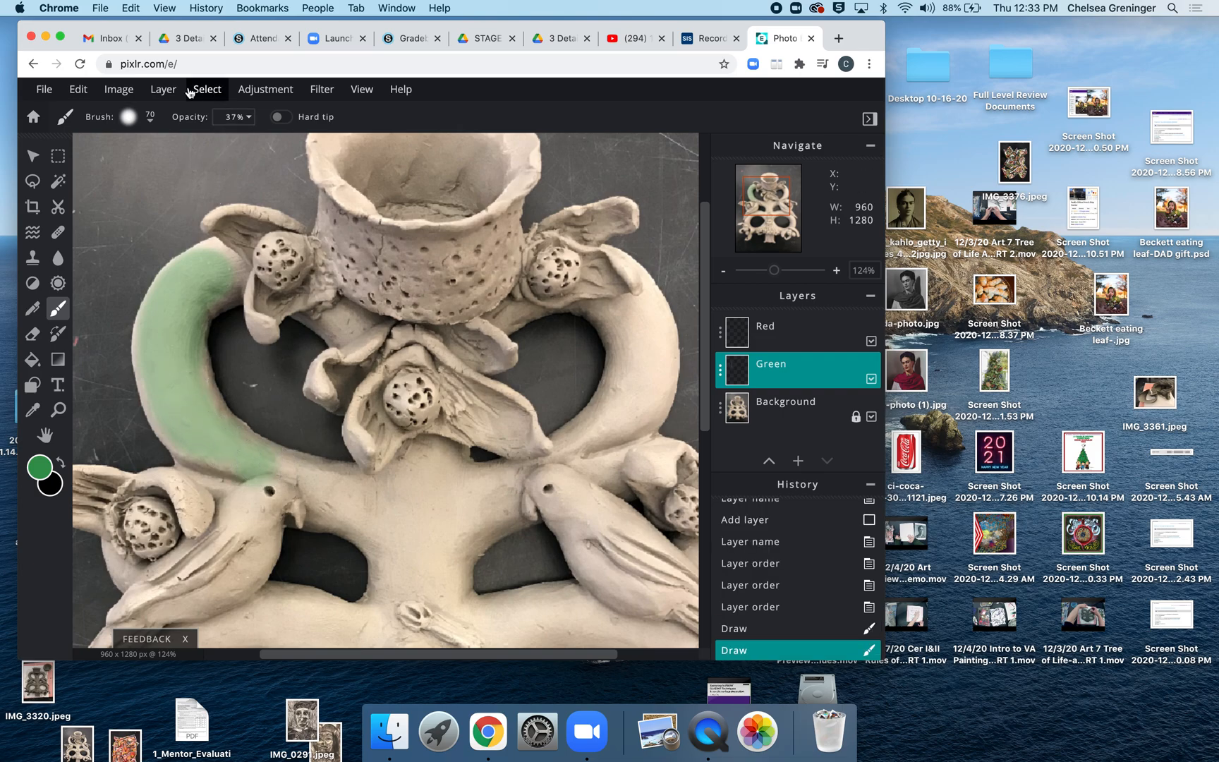
# Reduce the brush size to 30 px and fill in the upper-left arm's edges and its join with the trunk in green
pyautogui.click(151, 125)
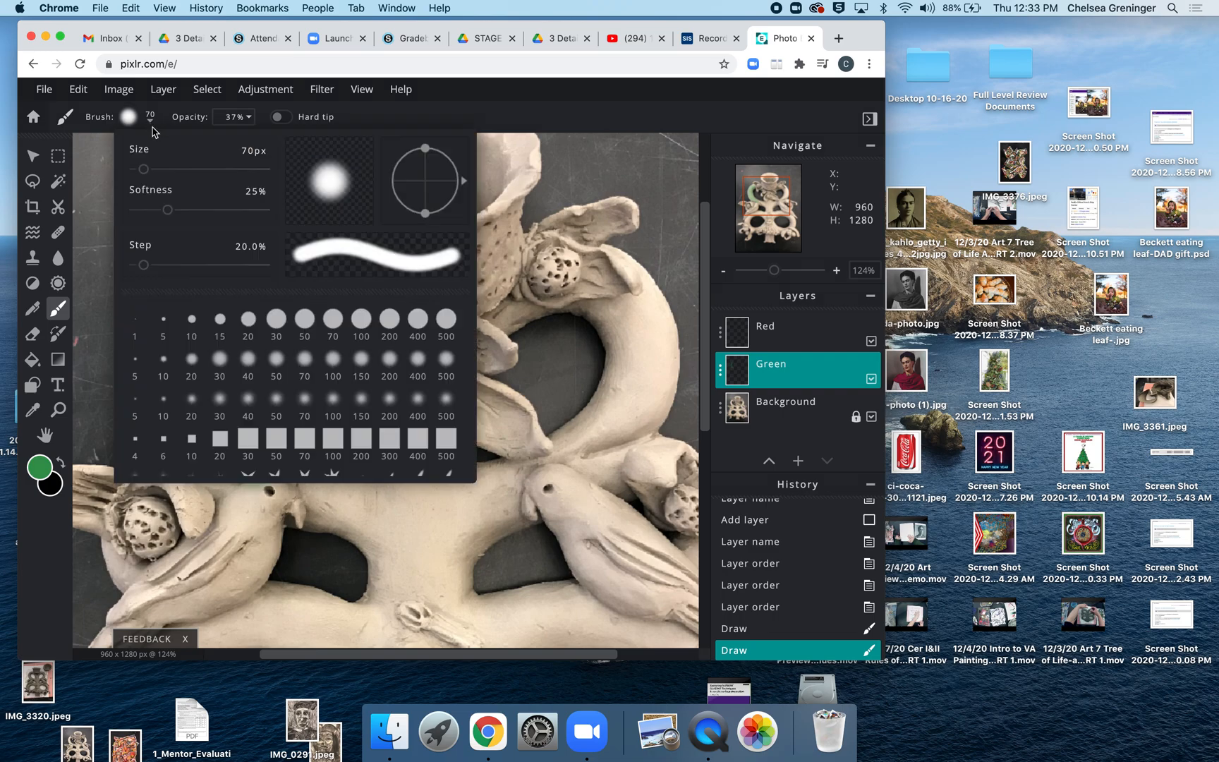
pyautogui.moveTo(148, 174); pyautogui.dragTo(140, 174)
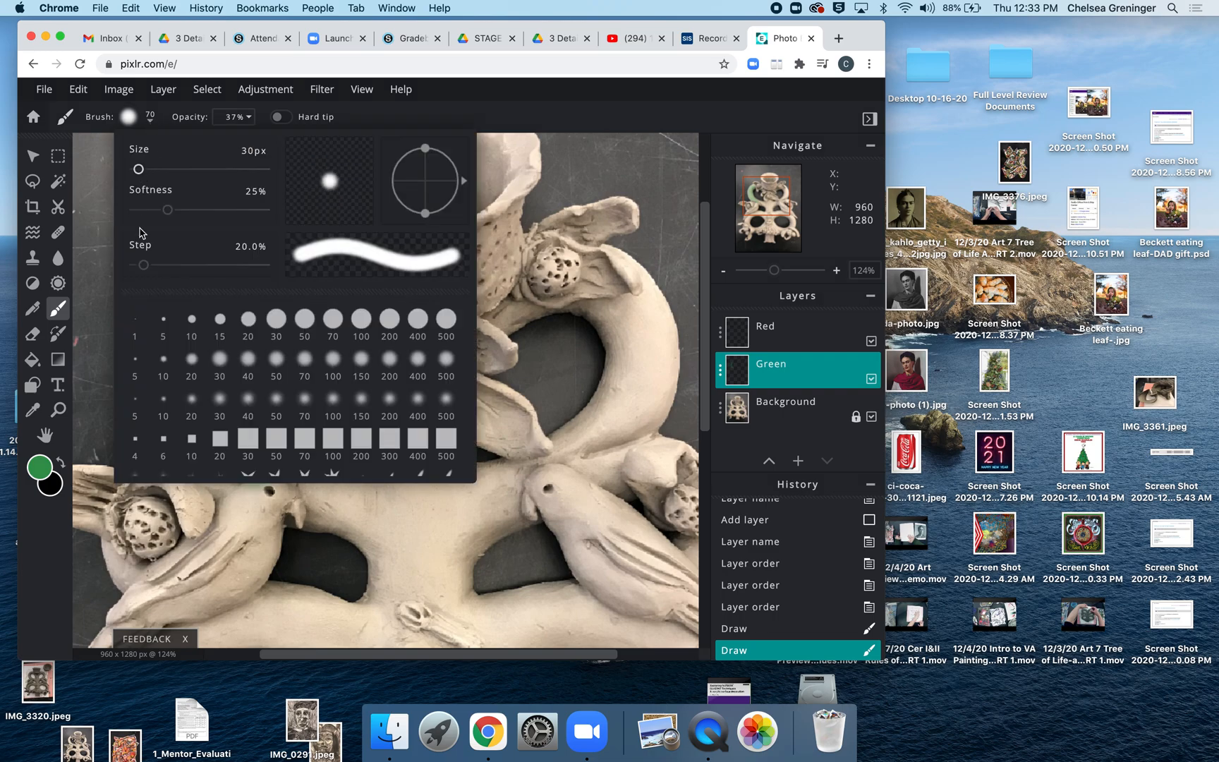
pyautogui.click(109, 240)
pyautogui.moveTo(230, 265)
pyautogui.mouseDown()
pyautogui.moveTo(235, 274)
pyautogui.moveTo(209, 247)
pyautogui.moveTo(162, 302)
pyautogui.moveTo(144, 347)
pyautogui.moveTo(170, 439)
pyautogui.moveTo(215, 464)
pyautogui.moveTo(187, 463)
pyautogui.moveTo(221, 485)
pyautogui.moveTo(234, 472)
pyautogui.moveTo(219, 461)
pyautogui.moveTo(281, 458)
pyautogui.moveTo(312, 490)
pyautogui.moveTo(318, 521)
pyautogui.moveTo(314, 471)
pyautogui.moveTo(382, 484)
pyautogui.moveTo(418, 452)
pyautogui.moveTo(458, 456)
pyautogui.moveTo(392, 482)
pyautogui.mouseUp()
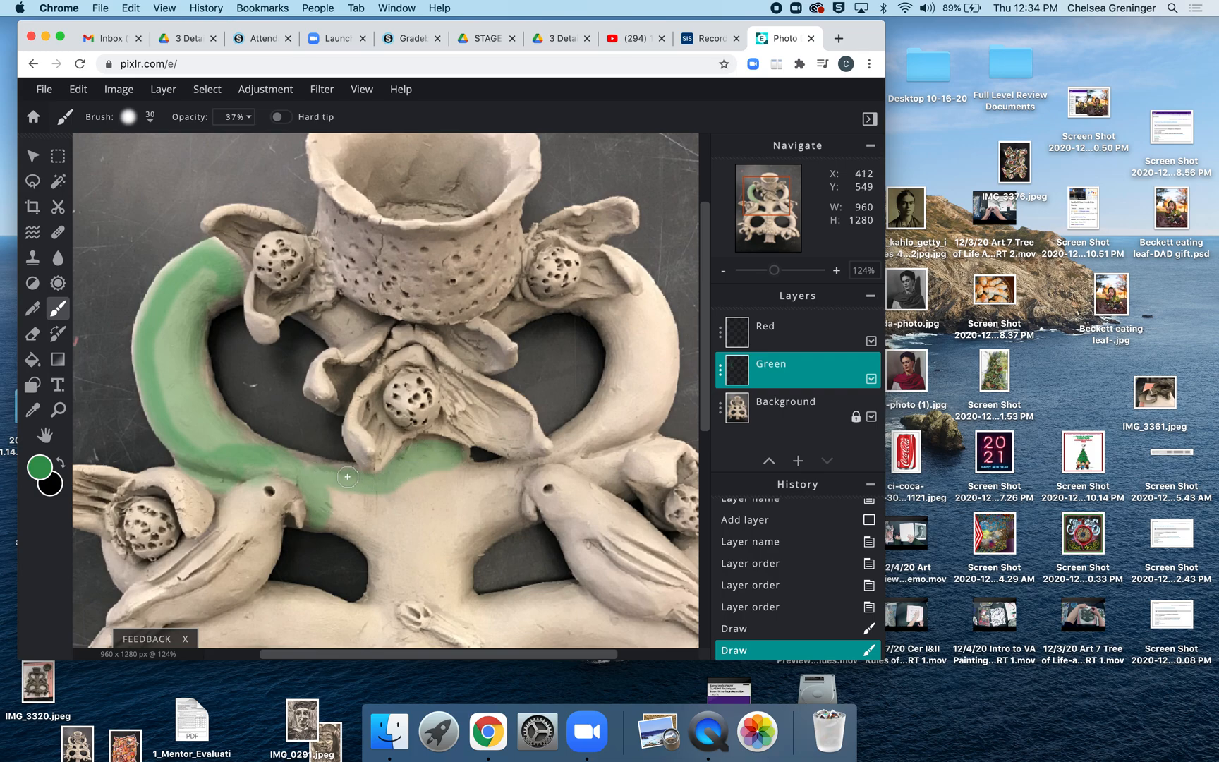
pyautogui.moveTo(246, 443)
pyautogui.mouseDown()
pyautogui.moveTo(216, 421)
pyautogui.moveTo(194, 348)
pyautogui.moveTo(200, 313)
pyautogui.moveTo(232, 273)
pyautogui.mouseUp()
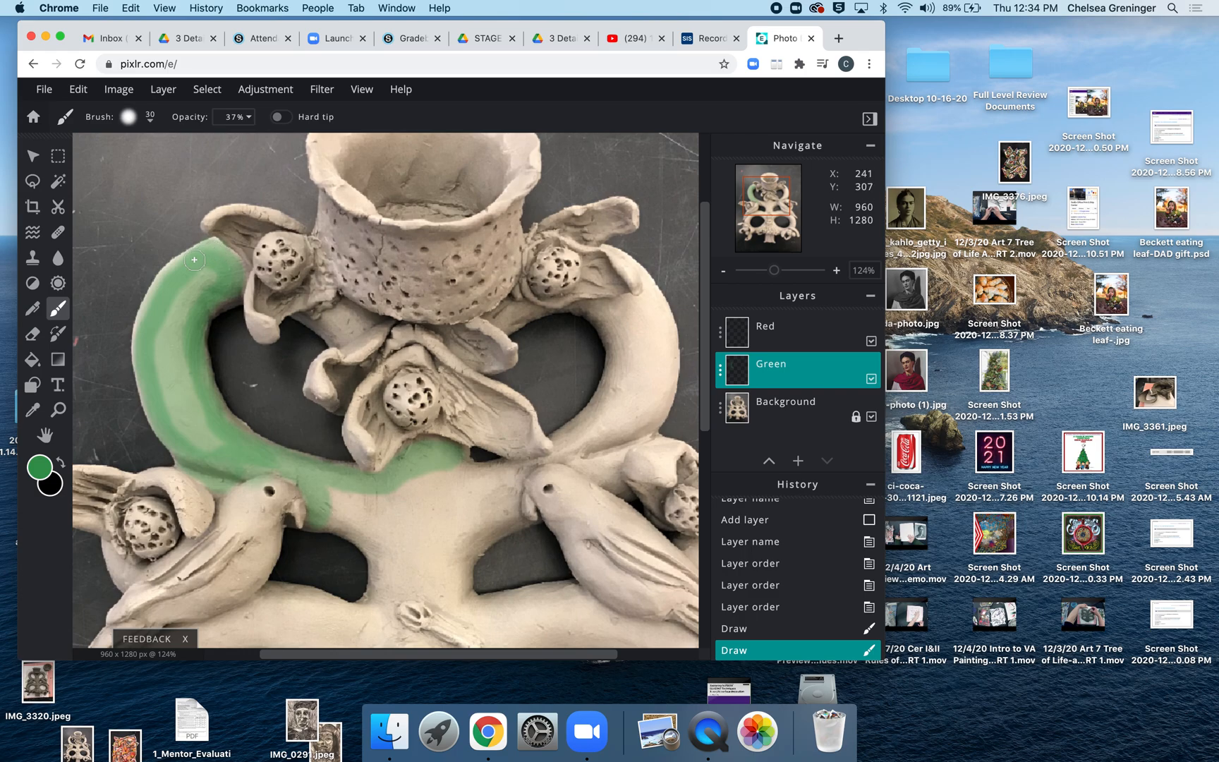
pyautogui.moveTo(169, 278)
pyautogui.mouseDown()
pyautogui.moveTo(142, 343)
pyautogui.moveTo(154, 376)
pyautogui.moveTo(194, 274)
pyautogui.moveTo(179, 366)
pyautogui.moveTo(190, 447)
pyautogui.moveTo(168, 380)
pyautogui.moveTo(206, 440)
pyautogui.mouseUp()
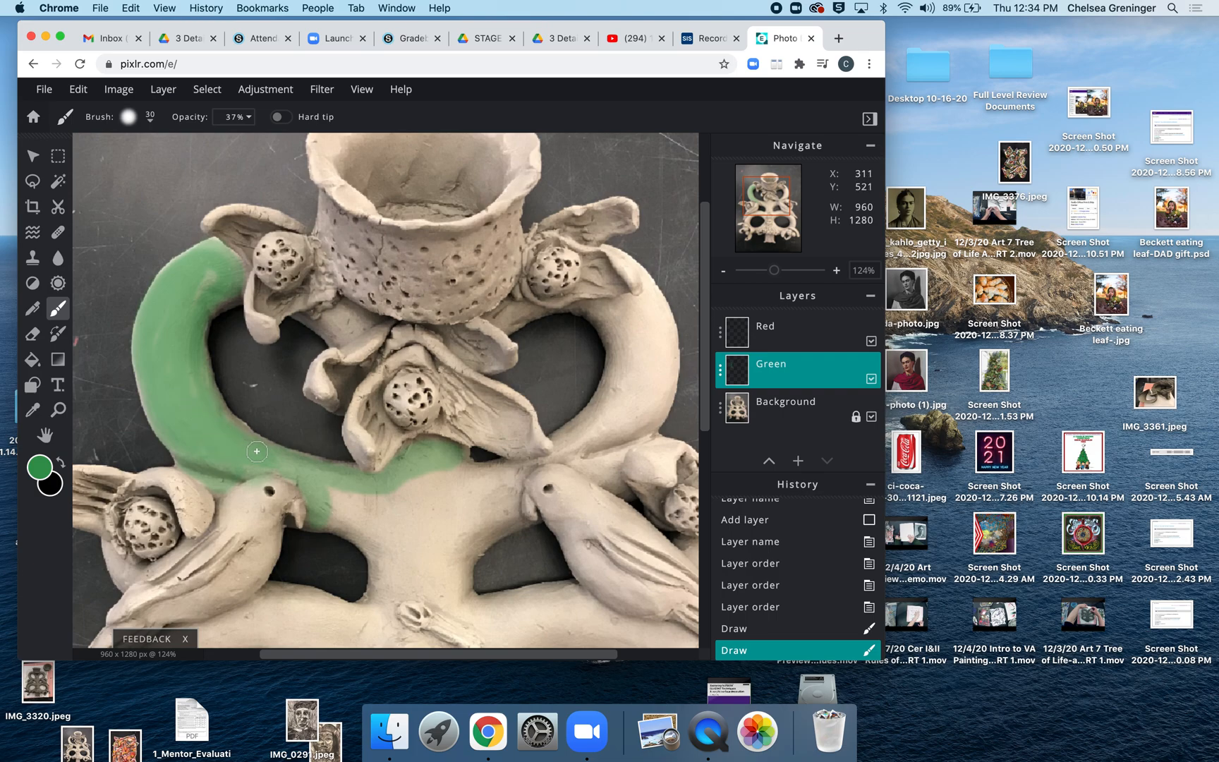
# Paint the trunk between the two birds and the upper-right curved arm in the same green
pyautogui.moveTo(328, 488)
pyautogui.mouseDown()
pyautogui.moveTo(328, 517)
pyautogui.moveTo(373, 547)
pyautogui.moveTo(373, 606)
pyautogui.moveTo(397, 572)
pyautogui.moveTo(399, 589)
pyautogui.moveTo(458, 599)
pyautogui.moveTo(468, 552)
pyautogui.moveTo(512, 517)
pyautogui.moveTo(513, 475)
pyautogui.moveTo(437, 476)
pyautogui.mouseUp()
pyautogui.moveTo(561, 443)
pyautogui.mouseDown()
pyautogui.moveTo(615, 359)
pyautogui.moveTo(618, 337)
pyautogui.moveTo(594, 314)
pyautogui.moveTo(652, 308)
pyautogui.moveTo(665, 349)
pyautogui.moveTo(647, 425)
pyautogui.moveTo(667, 377)
pyautogui.moveTo(664, 333)
pyautogui.moveTo(637, 438)
pyautogui.moveTo(609, 457)
pyautogui.moveTo(618, 485)
pyautogui.moveTo(571, 454)
pyautogui.moveTo(615, 447)
pyautogui.moveTo(609, 425)
pyautogui.moveTo(627, 409)
pyautogui.moveTo(613, 419)
pyautogui.moveTo(630, 363)
pyautogui.moveTo(645, 361)
pyautogui.moveTo(631, 371)
pyautogui.moveTo(646, 326)
pyautogui.mouseUp()
pyautogui.moveTo(419, 520)
pyautogui.mouseDown()
pyautogui.moveTo(348, 509)
pyautogui.moveTo(442, 488)
pyautogui.moveTo(395, 522)
pyautogui.moveTo(445, 513)
pyautogui.moveTo(424, 547)
pyautogui.moveTo(370, 524)
pyautogui.moveTo(437, 581)
pyautogui.moveTo(446, 531)
pyautogui.moveTo(442, 551)
pyautogui.moveTo(487, 488)
pyautogui.moveTo(446, 502)
pyautogui.moveTo(458, 507)
pyautogui.moveTo(404, 486)
pyautogui.moveTo(452, 484)
pyautogui.mouseUp()
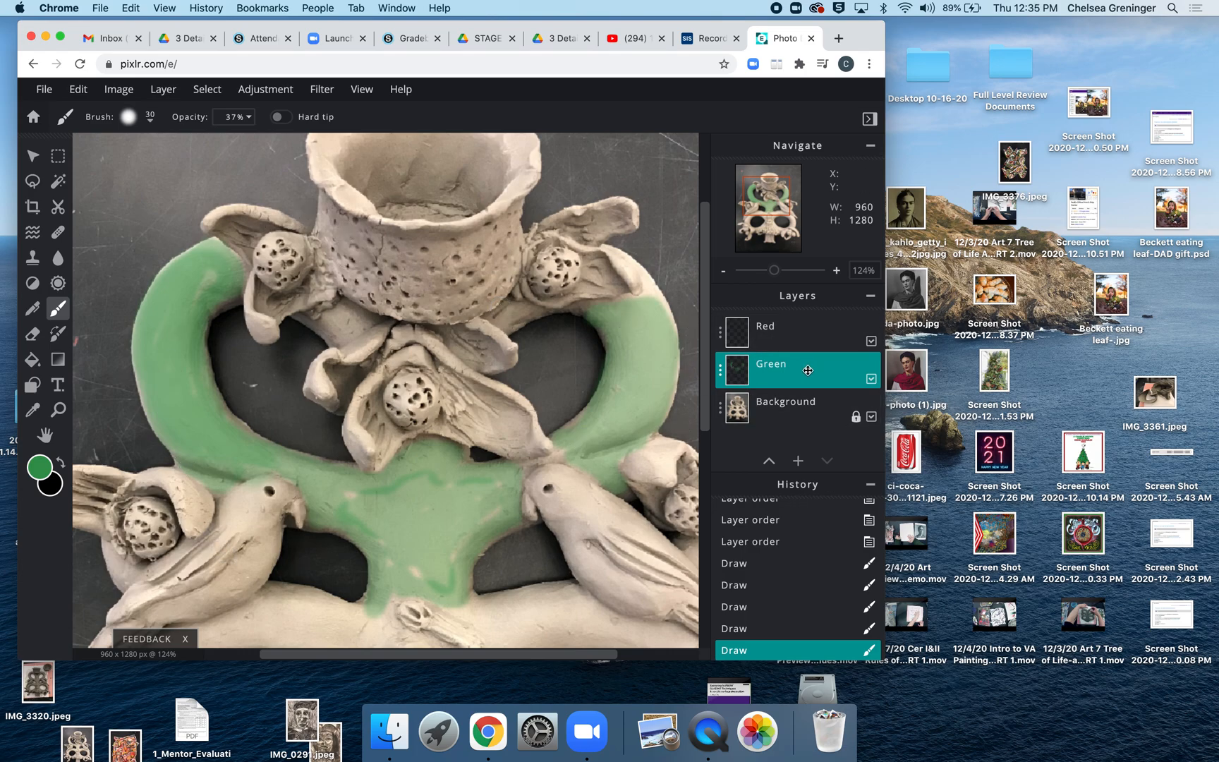
# Set the paint color to dark green #085C1D and add darker shading strokes along both upper arms and across the trunk
pyautogui.click(39, 469)
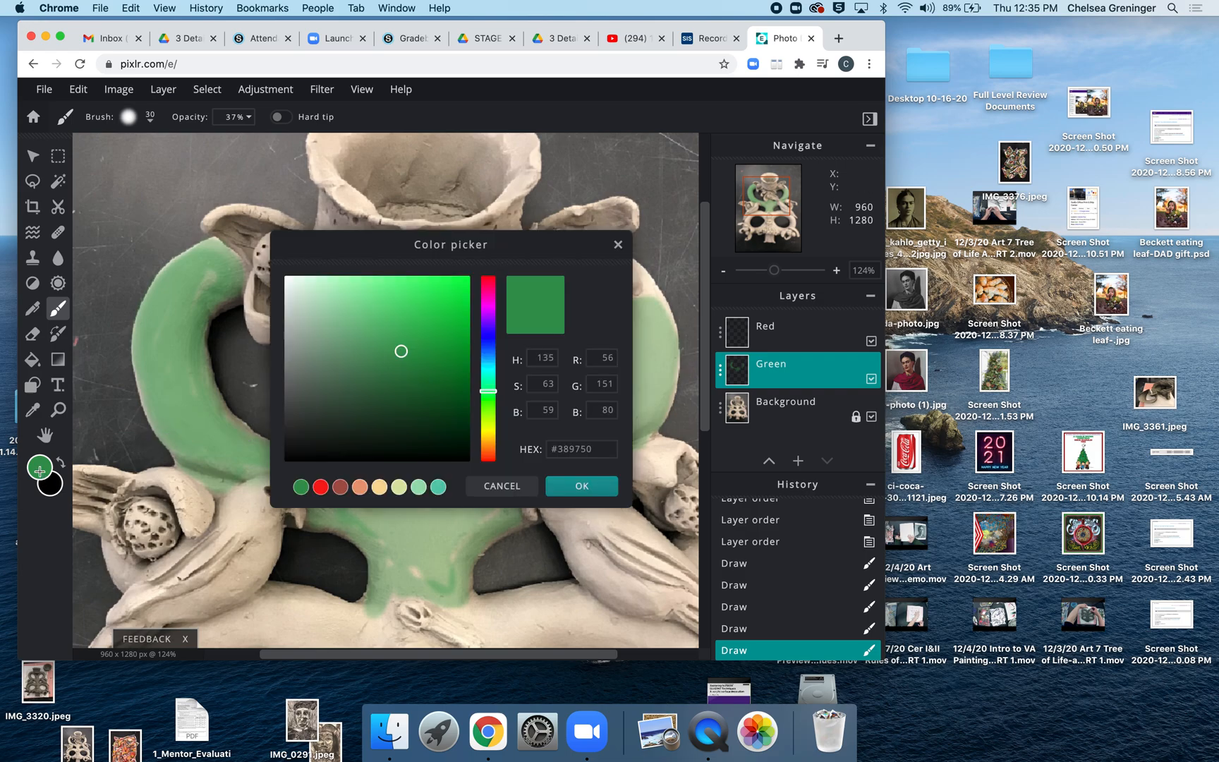
pyautogui.moveTo(417, 414); pyautogui.dragTo(454, 397)
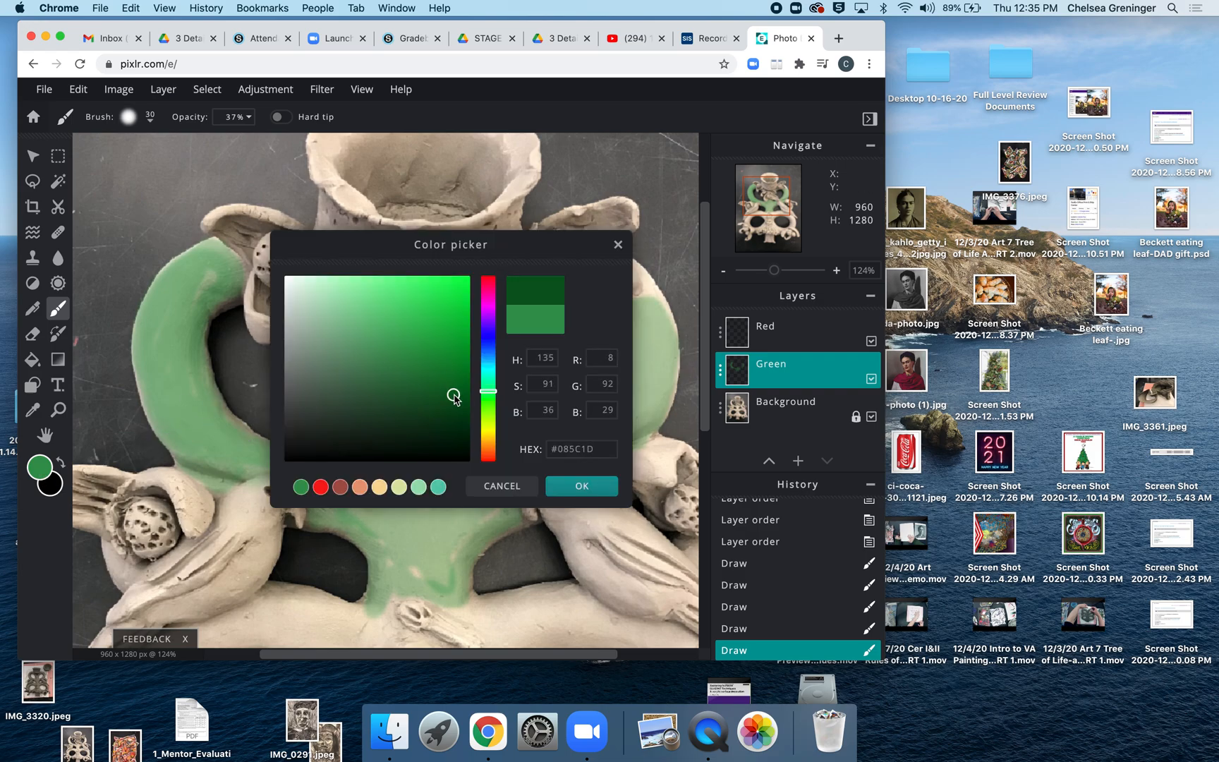
pyautogui.click(569, 486)
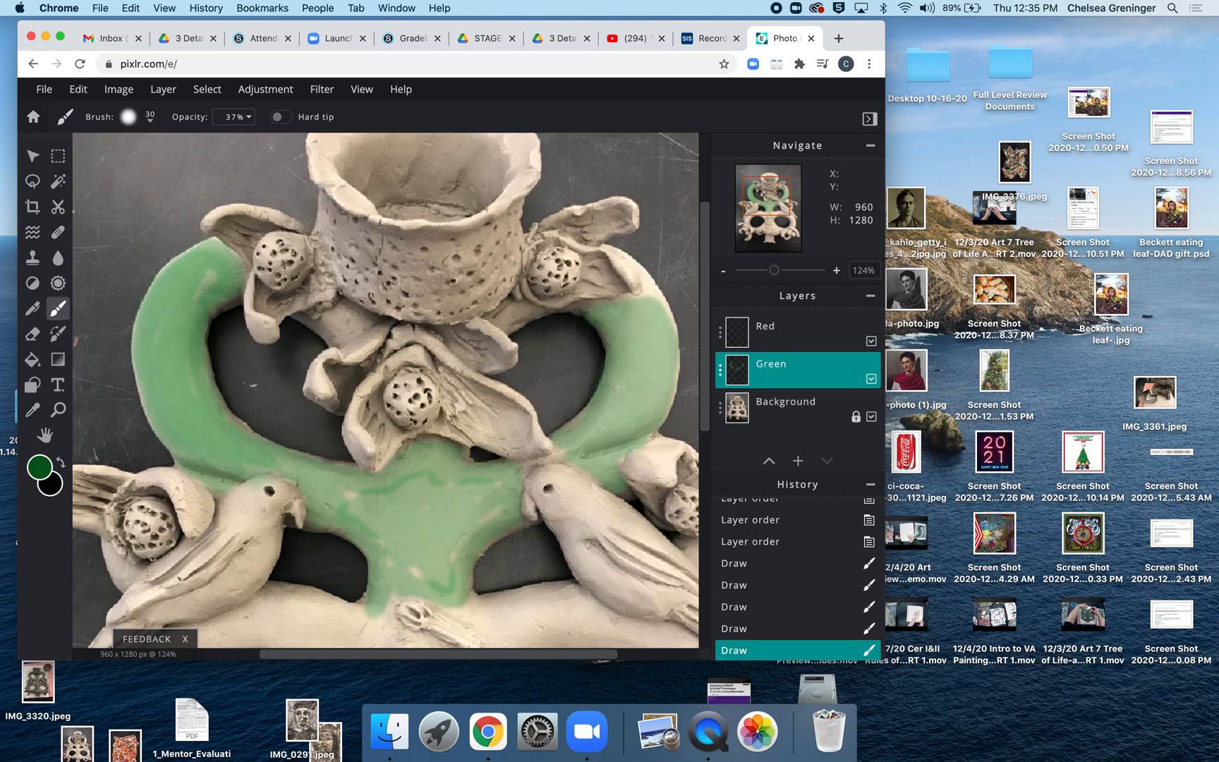
pyautogui.moveTo(213, 276)
pyautogui.mouseDown()
pyautogui.moveTo(226, 281)
pyautogui.moveTo(189, 311)
pyautogui.moveTo(180, 356)
pyautogui.moveTo(217, 431)
pyautogui.moveTo(270, 459)
pyautogui.moveTo(392, 489)
pyautogui.moveTo(431, 450)
pyautogui.moveTo(459, 493)
pyautogui.moveTo(515, 482)
pyautogui.moveTo(612, 420)
pyautogui.moveTo(626, 341)
pyautogui.moveTo(606, 304)
pyautogui.mouseUp()
pyautogui.moveTo(207, 266)
pyautogui.mouseDown()
pyautogui.moveTo(211, 254)
pyautogui.moveTo(168, 282)
pyautogui.moveTo(152, 369)
pyautogui.moveTo(169, 420)
pyautogui.moveTo(234, 484)
pyautogui.mouseUp()
pyautogui.moveTo(320, 513)
pyautogui.mouseDown()
pyautogui.moveTo(411, 515)
pyautogui.moveTo(426, 502)
pyautogui.moveTo(442, 523)
pyautogui.moveTo(511, 513)
pyautogui.mouseUp()
pyautogui.moveTo(580, 475)
pyautogui.mouseDown()
pyautogui.moveTo(623, 450)
pyautogui.moveTo(652, 400)
pyautogui.moveTo(642, 292)
pyautogui.mouseUp()
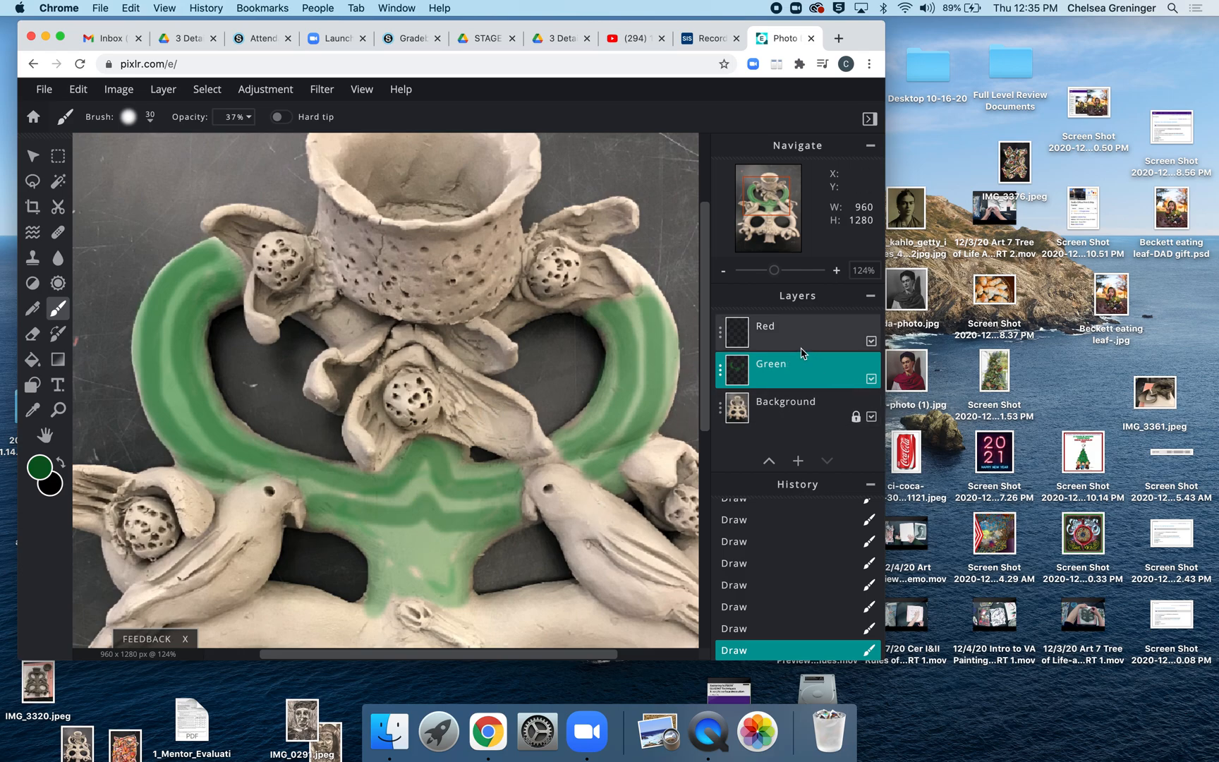
# Set the foreground paint color to teal #14A2A7
pyautogui.click(41, 467)
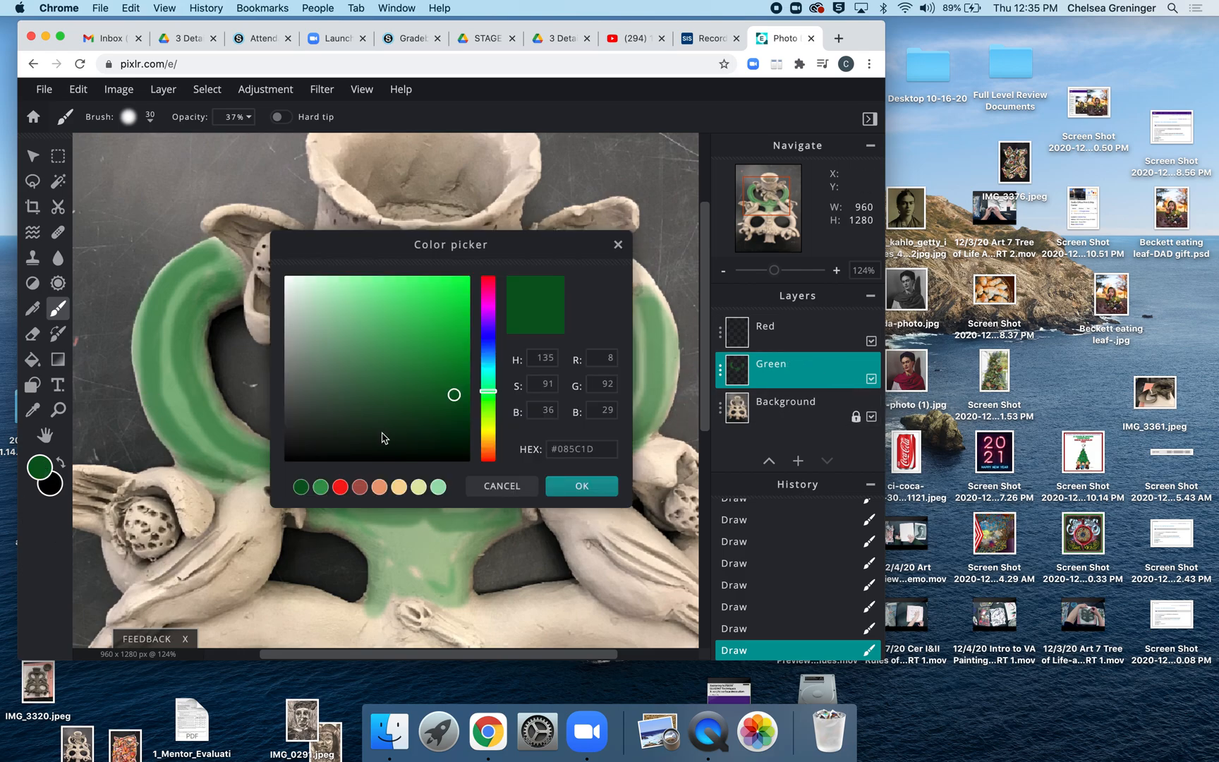
pyautogui.moveTo(489, 399); pyautogui.dragTo(491, 370)
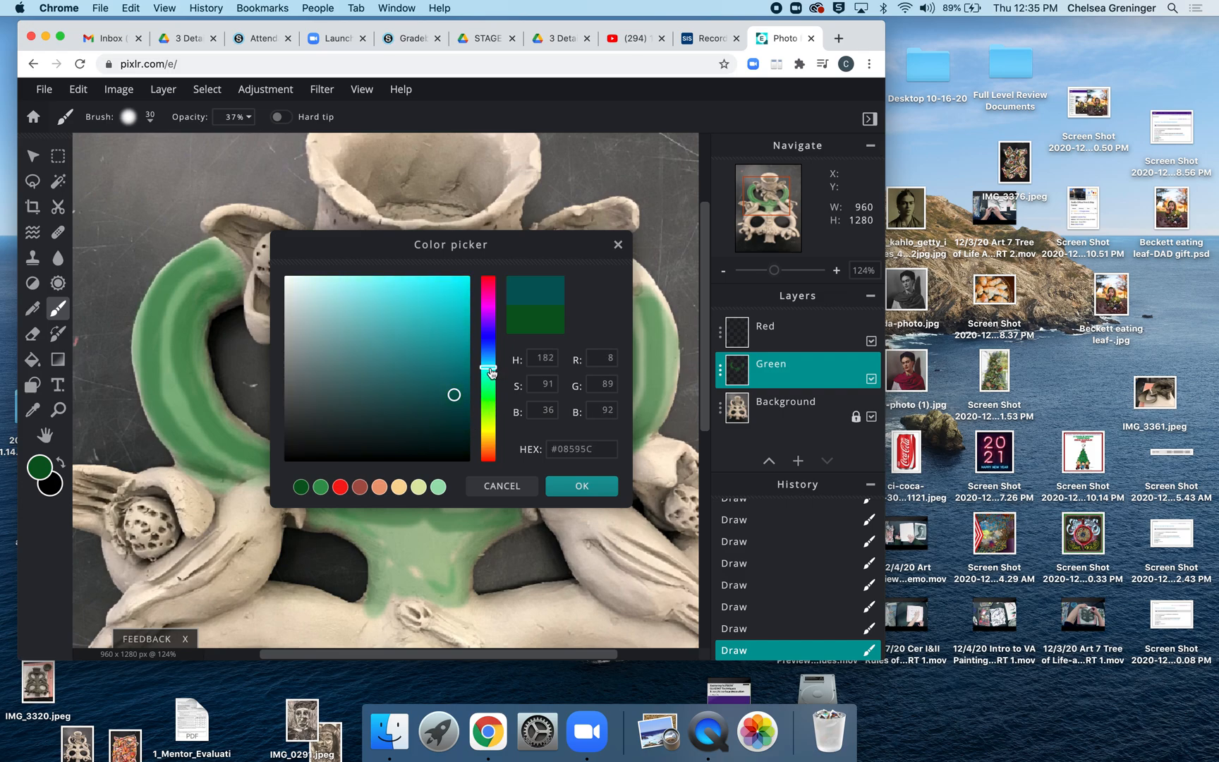
pyautogui.click(447, 340)
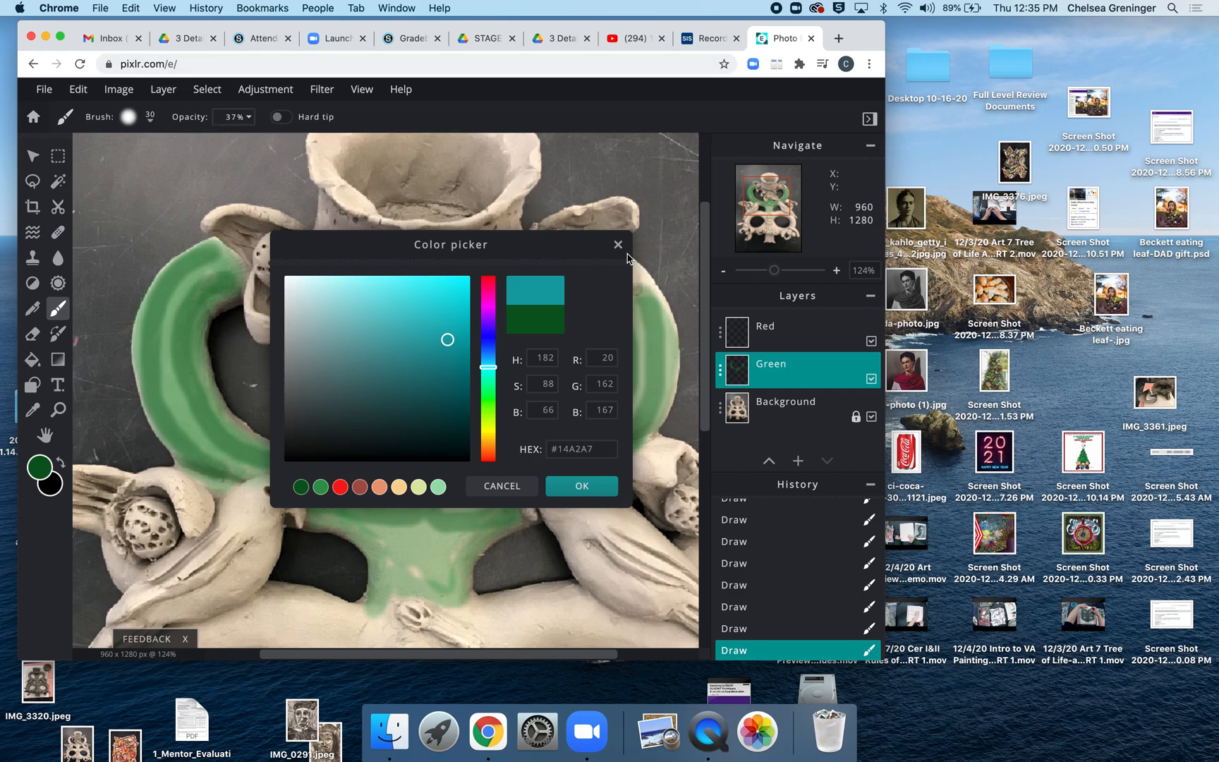
pyautogui.click(581, 487)
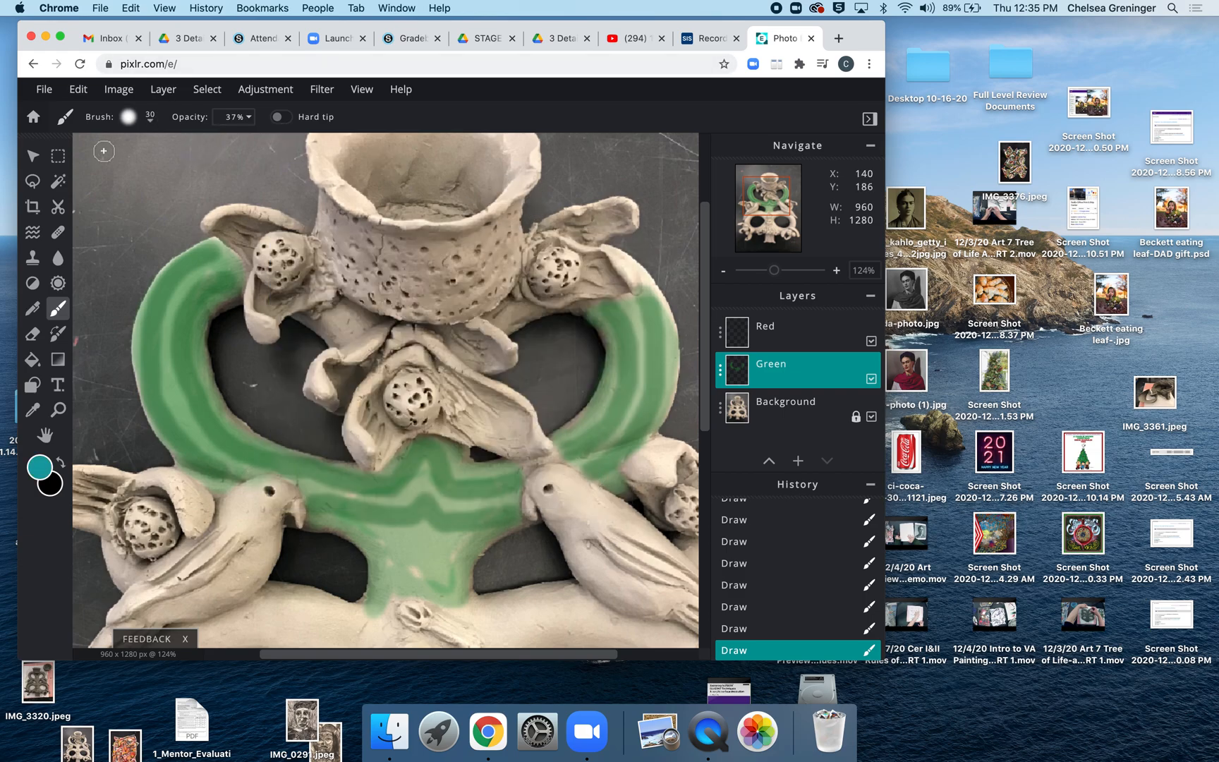
# Set the brush to 19 px with 0% softness and dab teal at the top of the right curved arm
pyautogui.click(151, 119)
pyautogui.moveTo(168, 213)
pyautogui.mouseDown()
pyautogui.moveTo(225, 212)
pyautogui.moveTo(175, 210)
pyautogui.moveTo(136, 170)
pyautogui.mouseUp()
pyautogui.click(135, 209)
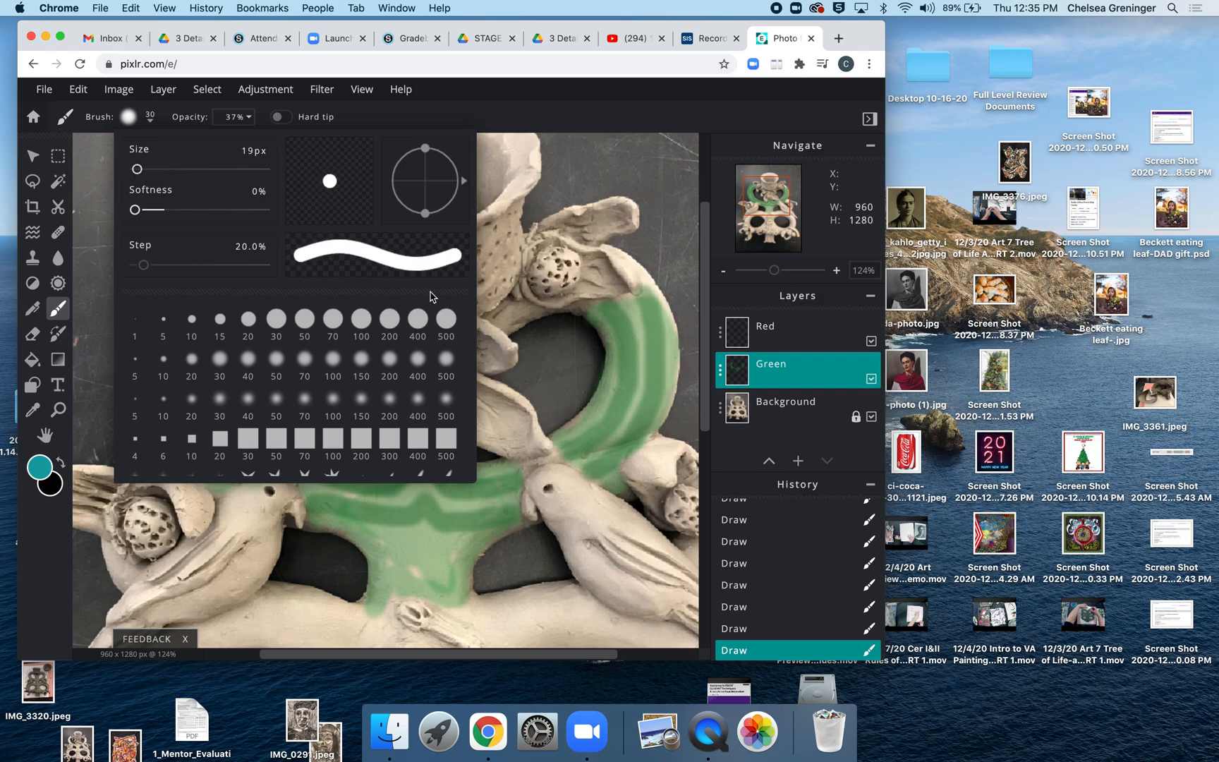
pyautogui.click(613, 311)
pyautogui.moveTo(607, 302); pyautogui.dragTo(607, 319)
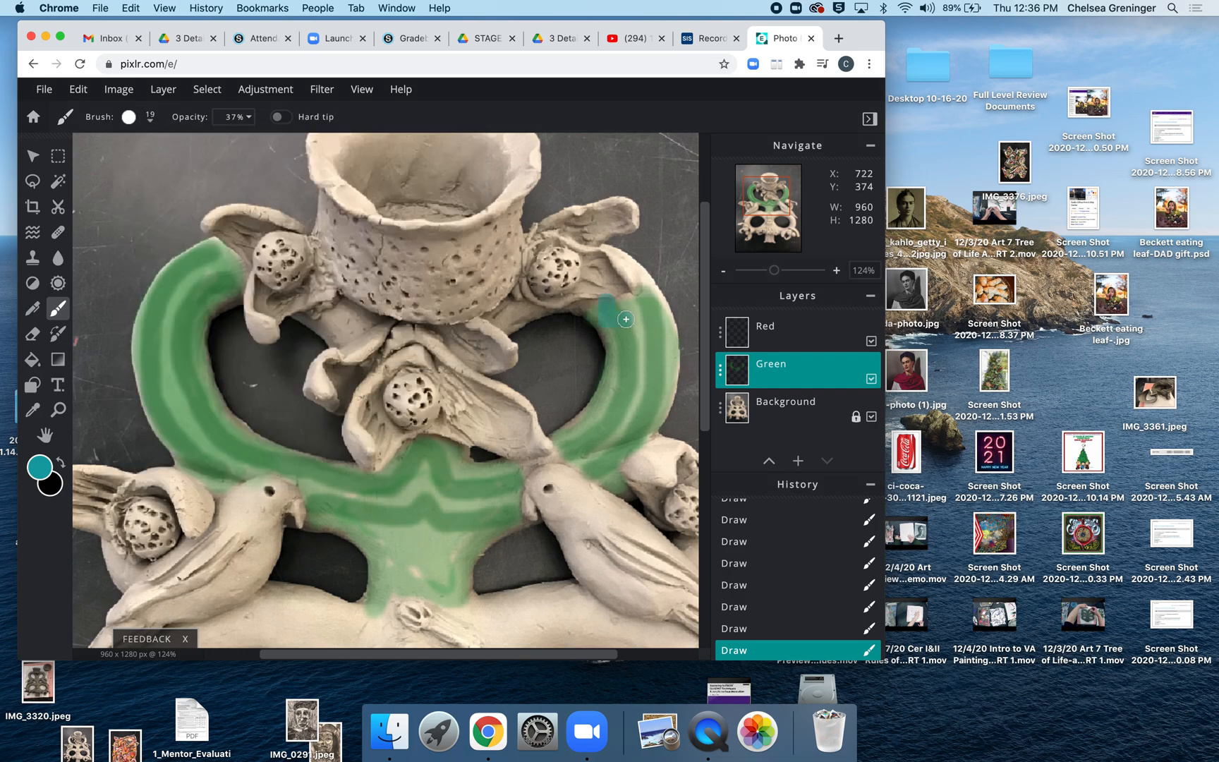
pyautogui.click(621, 316)
# Replace the last teal dab with a zigzag along the inner side of the right curved arm using an 8 px brush
pyautogui.click(150, 119)
pyautogui.moveTo(137, 169); pyautogui.dragTo(135, 170)
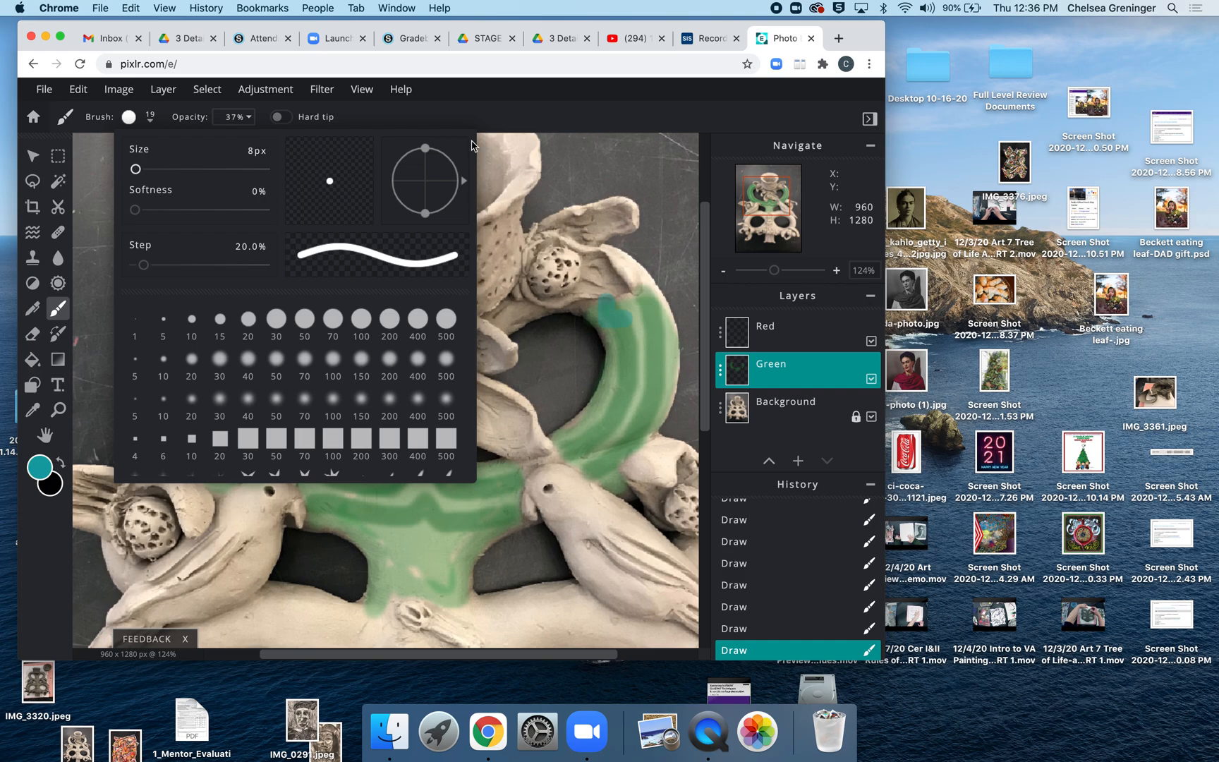
pyautogui.click(432, 123)
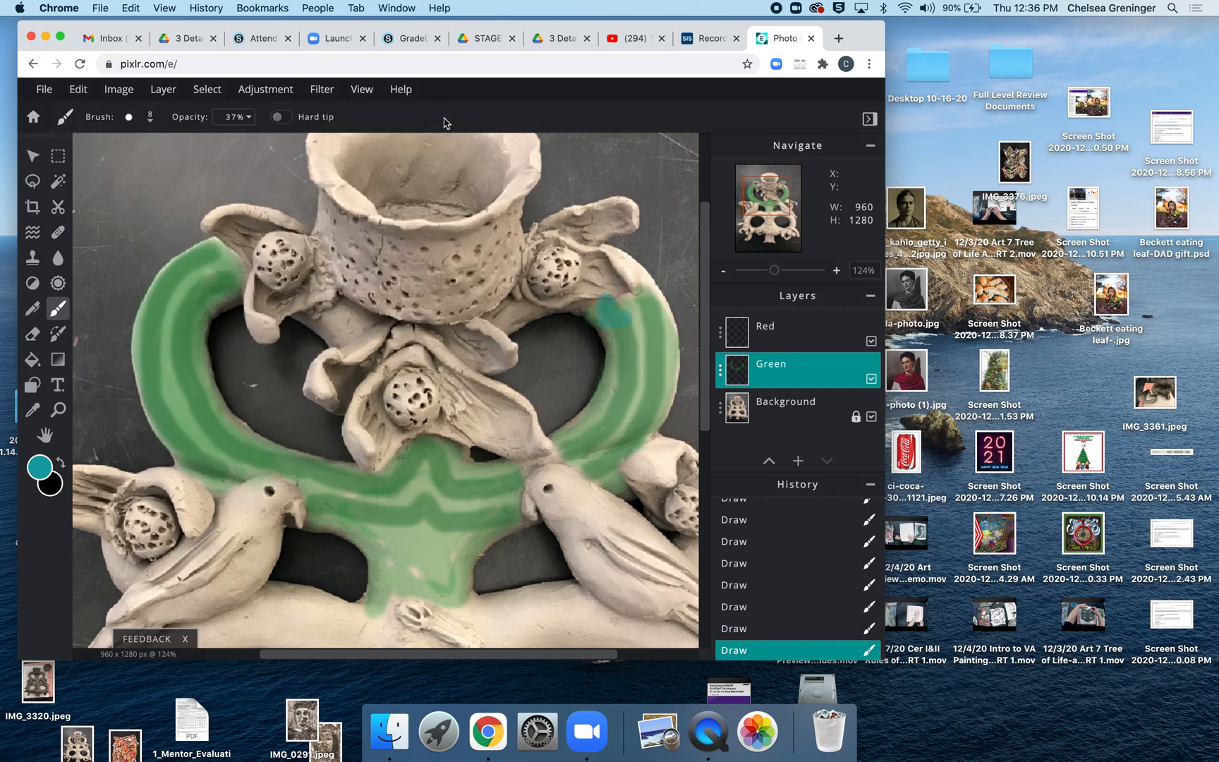
pyautogui.press('super+z')
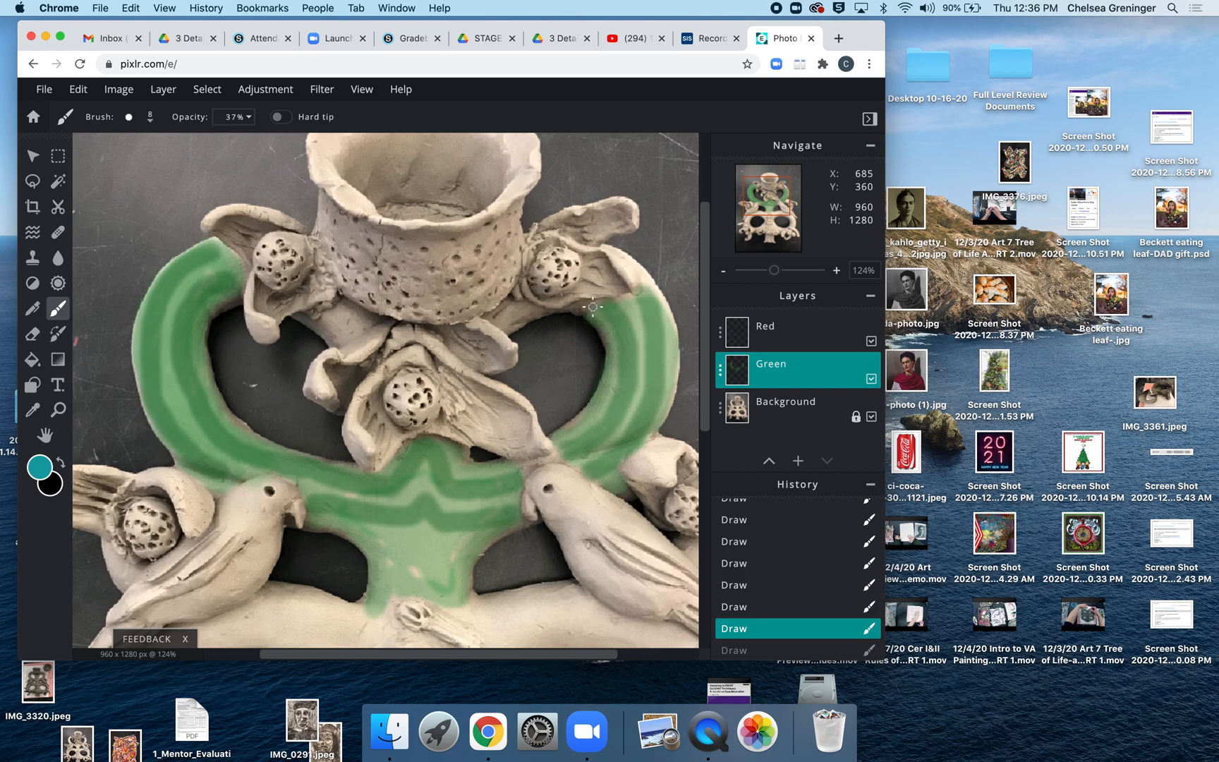
pyautogui.moveTo(622, 324); pyautogui.dragTo(632, 354)
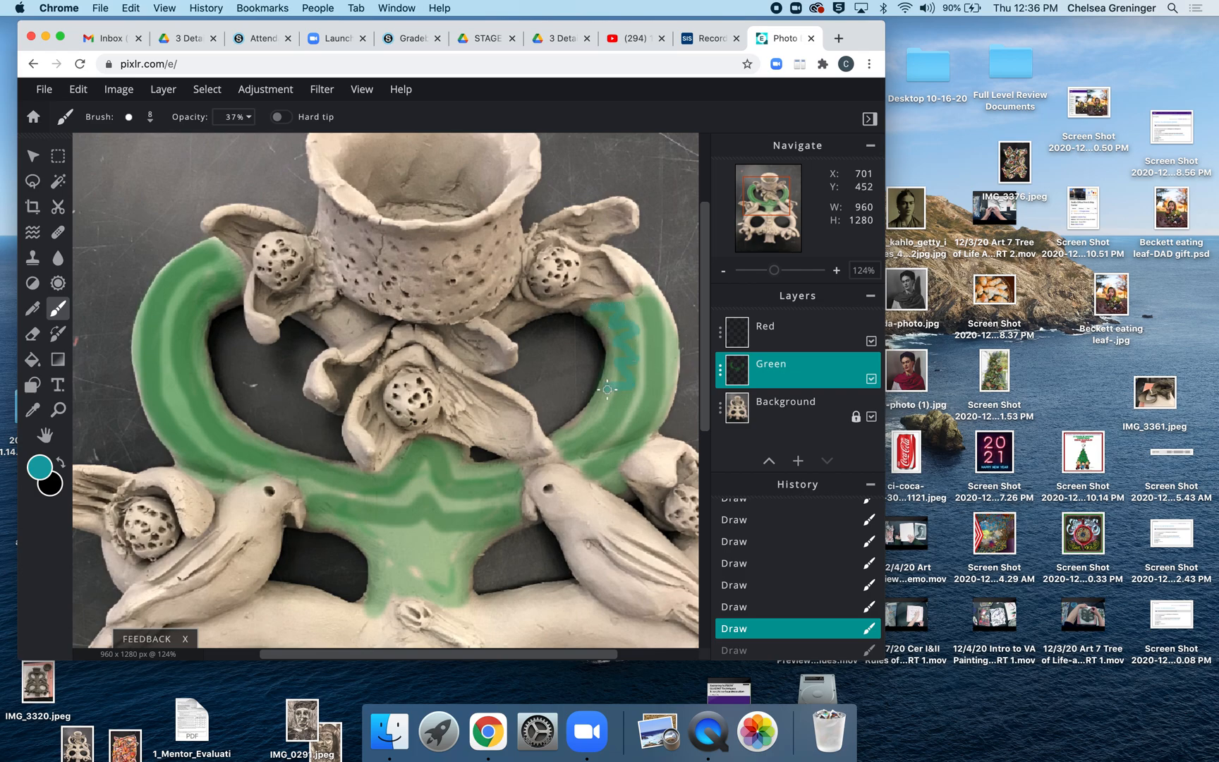
pyautogui.moveTo(598, 415)
pyautogui.mouseDown()
pyautogui.moveTo(582, 448)
pyautogui.moveTo(554, 428)
pyautogui.moveTo(561, 452)
pyautogui.mouseUp()
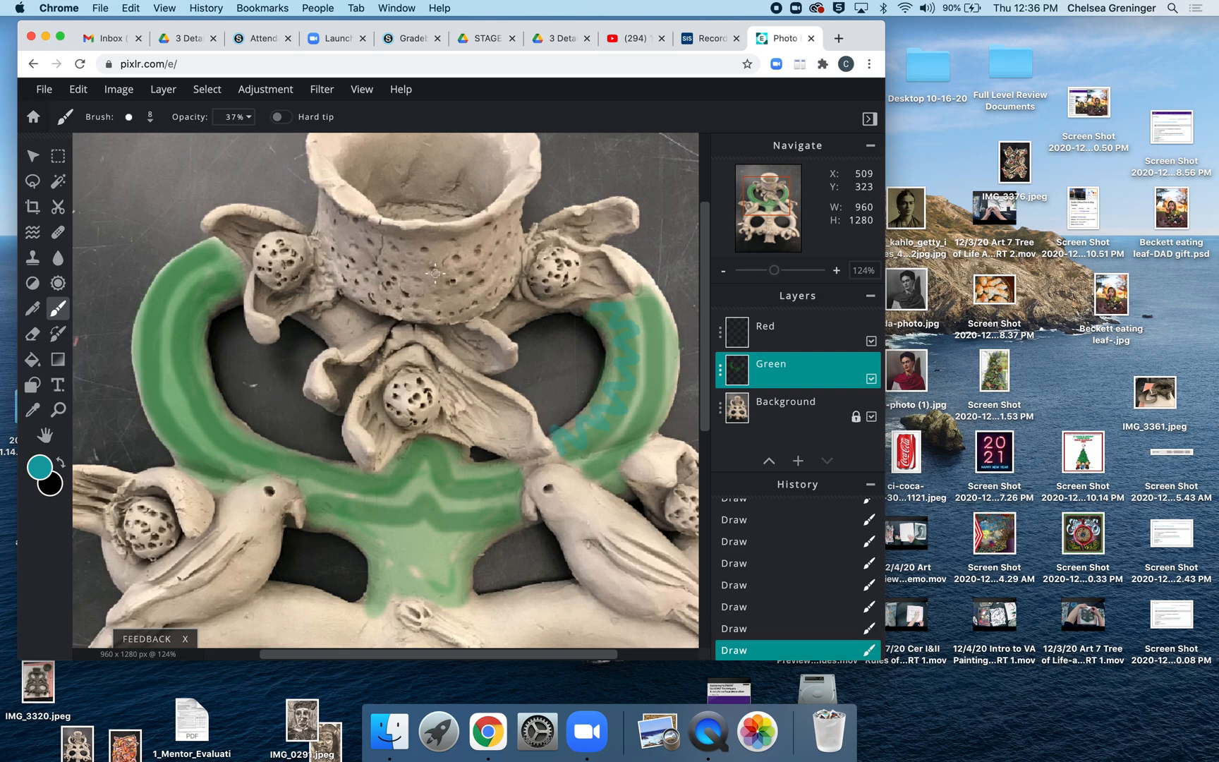
# Make the Red layer active and set the paint color to red #EB0F3B
pyautogui.click(783, 331)
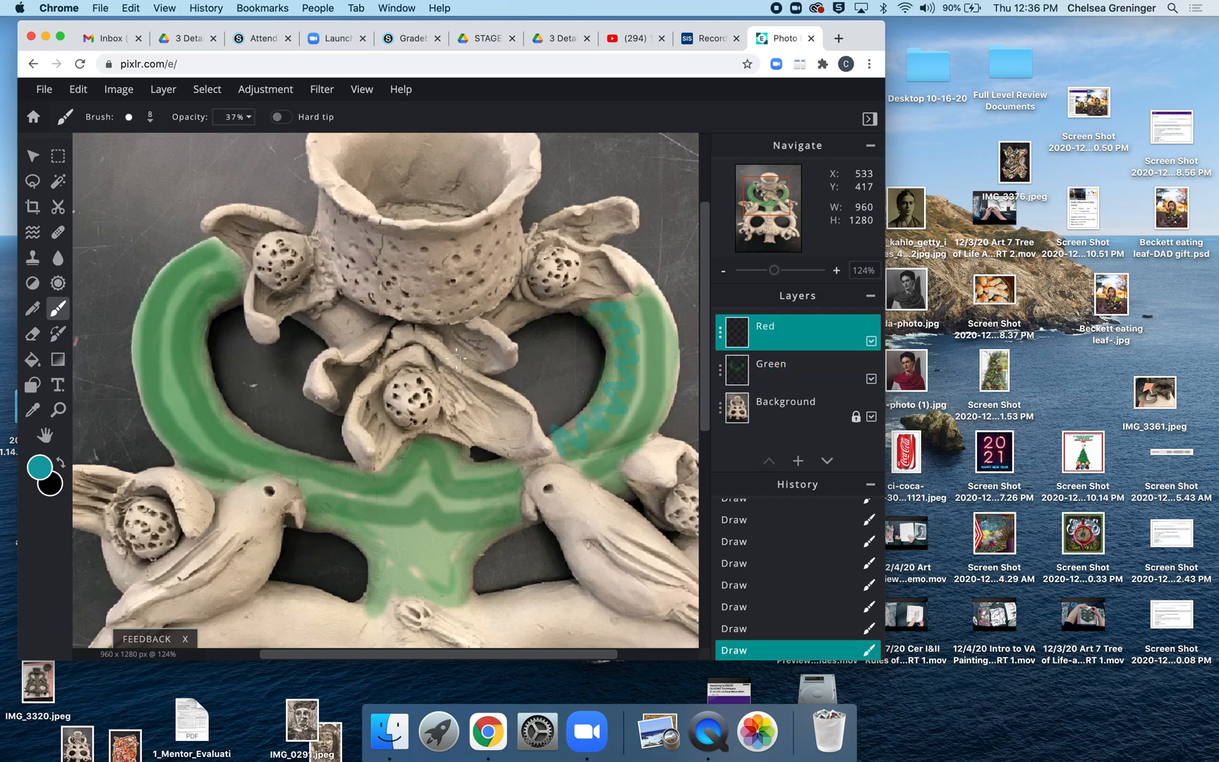
pyautogui.click(43, 469)
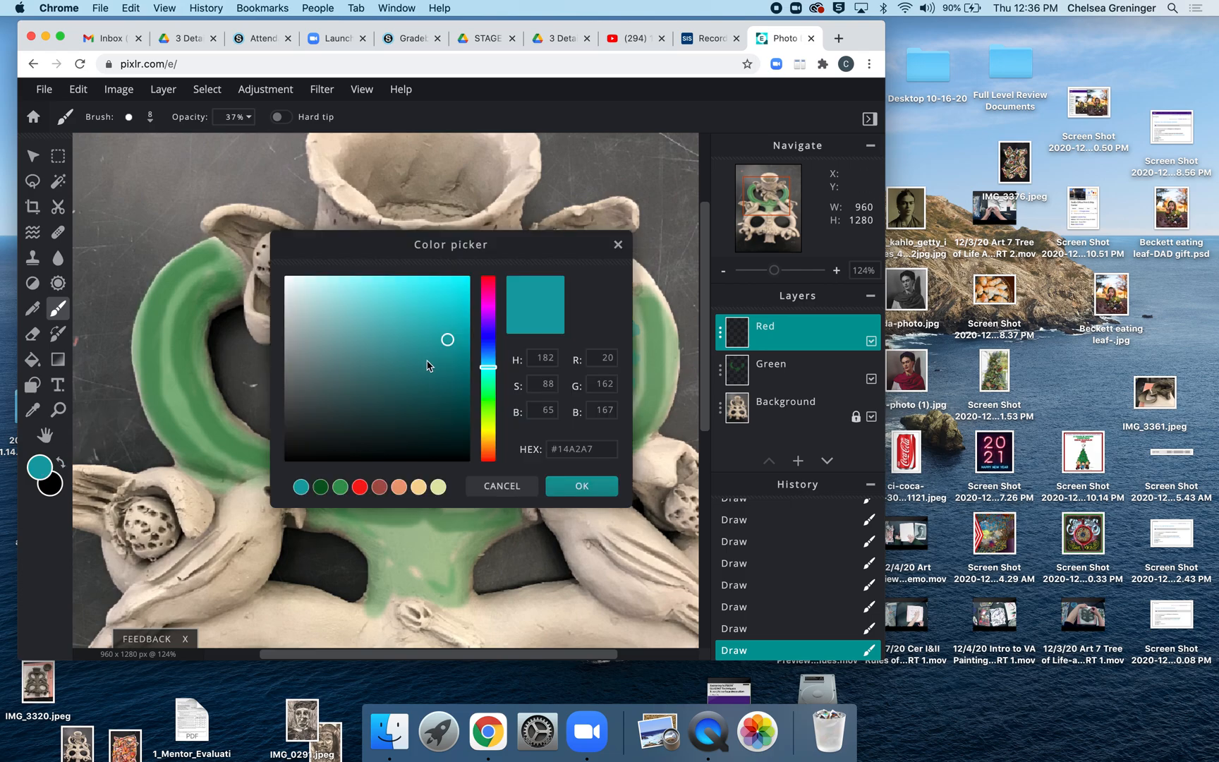
pyautogui.moveTo(485, 290); pyautogui.dragTo(460, 295)
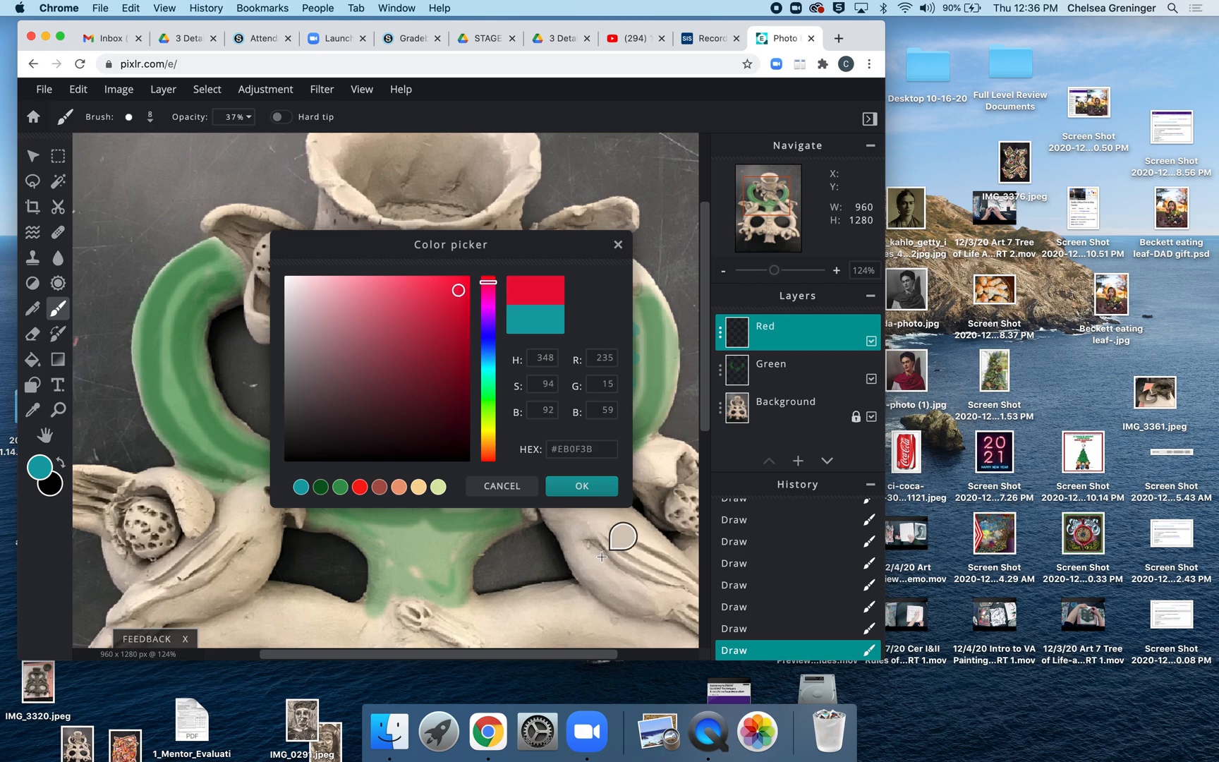
pyautogui.click(583, 486)
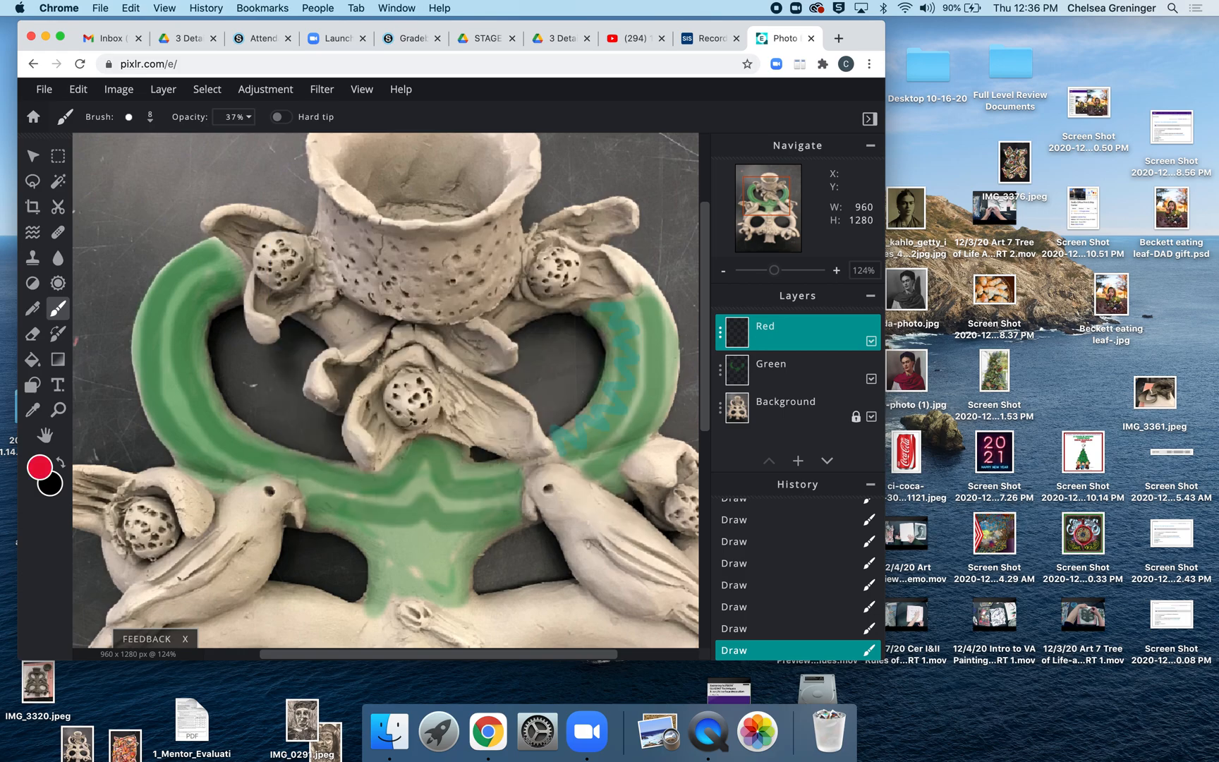
# Set the brush step to 108% and paint rows of red dots across the right curved arm
pyautogui.click(133, 117)
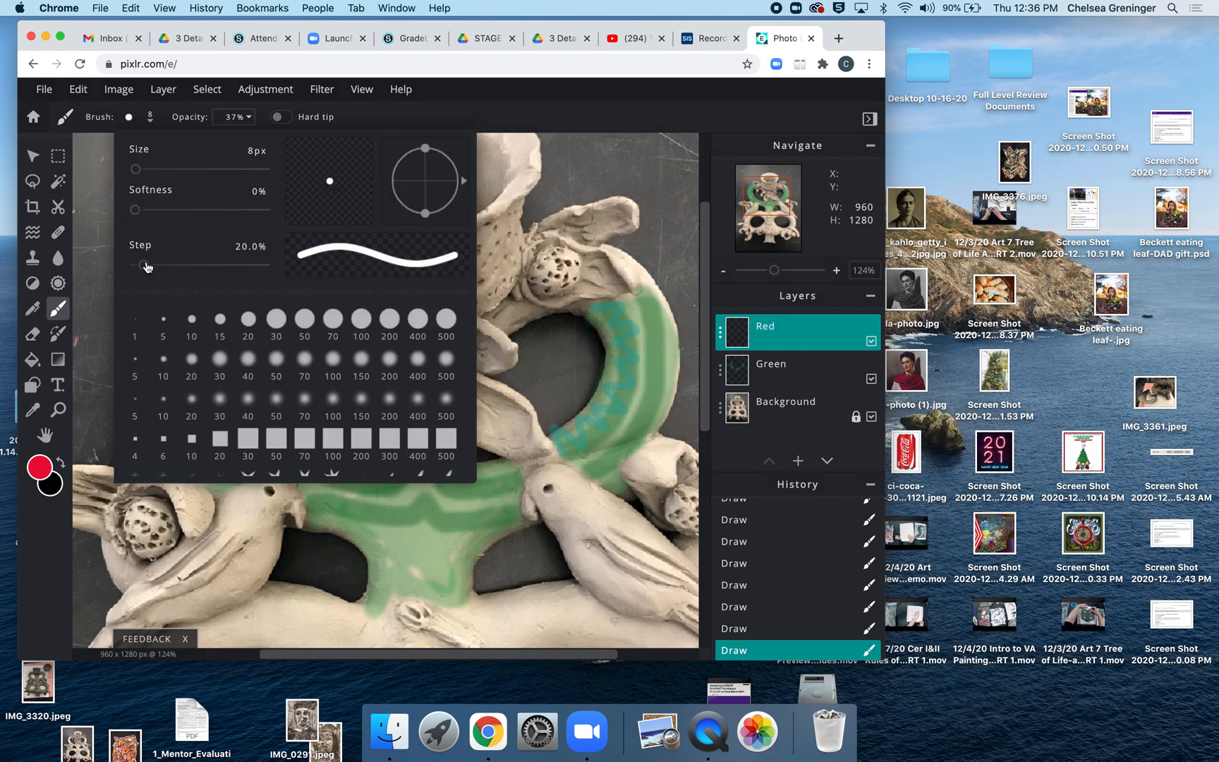
pyautogui.moveTo(143, 266)
pyautogui.mouseDown()
pyautogui.moveTo(191, 264)
pyautogui.moveTo(182, 264)
pyautogui.mouseUp()
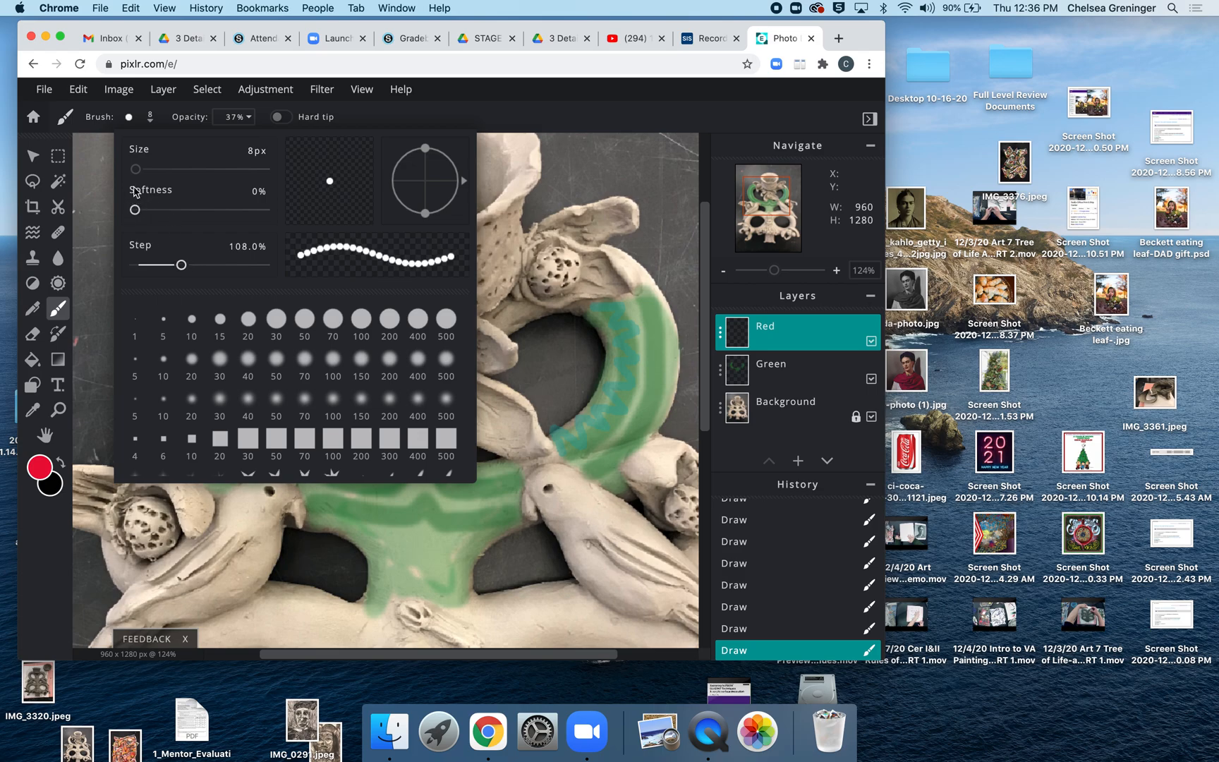
pyautogui.click(600, 304)
pyautogui.moveTo(600, 308)
pyautogui.mouseDown()
pyautogui.moveTo(655, 291)
pyautogui.moveTo(608, 336)
pyautogui.moveTo(668, 335)
pyautogui.moveTo(611, 370)
pyautogui.moveTo(671, 390)
pyautogui.moveTo(601, 390)
pyautogui.moveTo(609, 423)
pyautogui.moveTo(645, 439)
pyautogui.moveTo(591, 440)
pyautogui.moveTo(609, 466)
pyautogui.mouseUp()
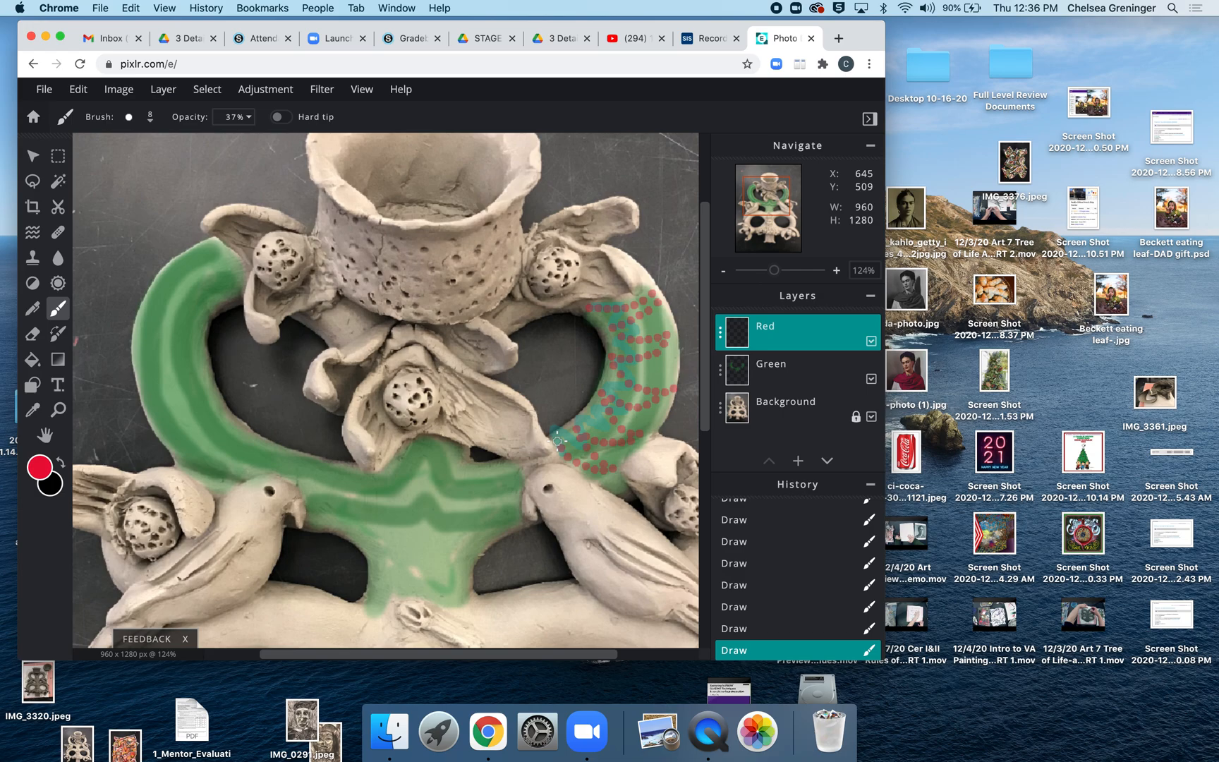
# Add an empty layer above Red and name it birds
pyautogui.scroll(-8, 557, 441)
pyautogui.scroll(4, 558, 441)
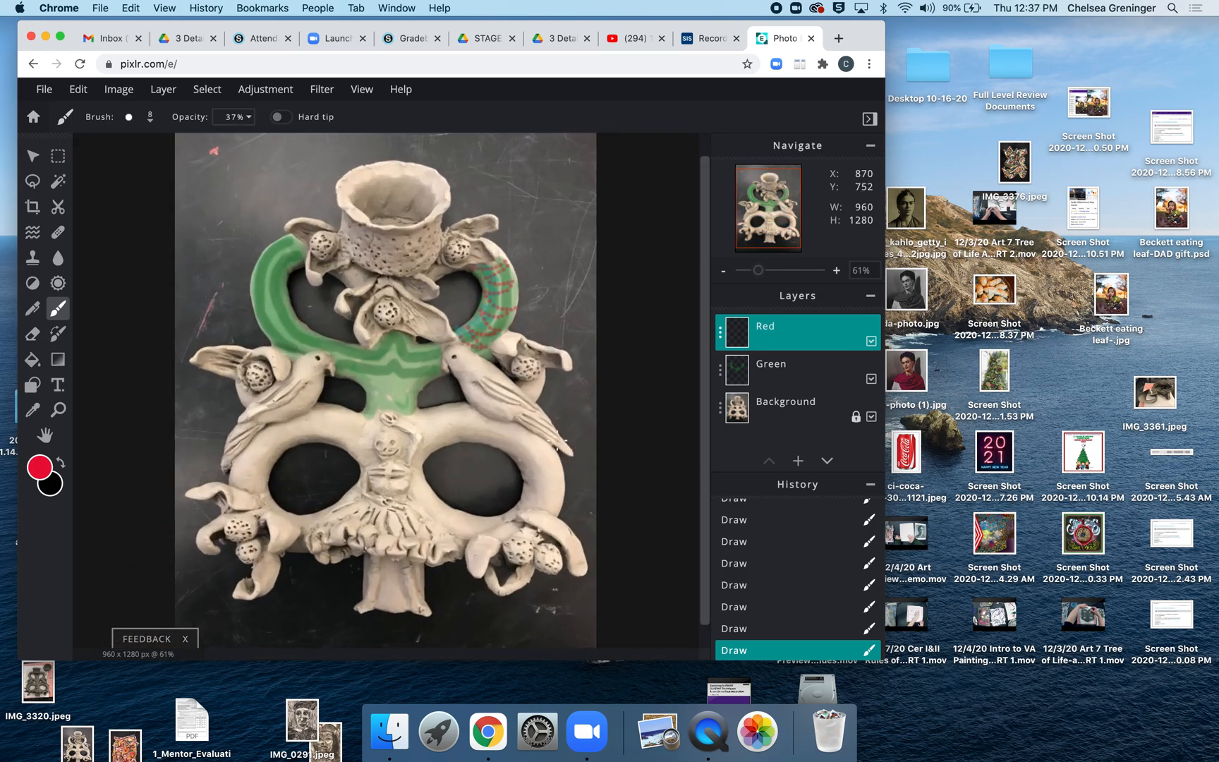
pyautogui.scroll(2, 557, 441)
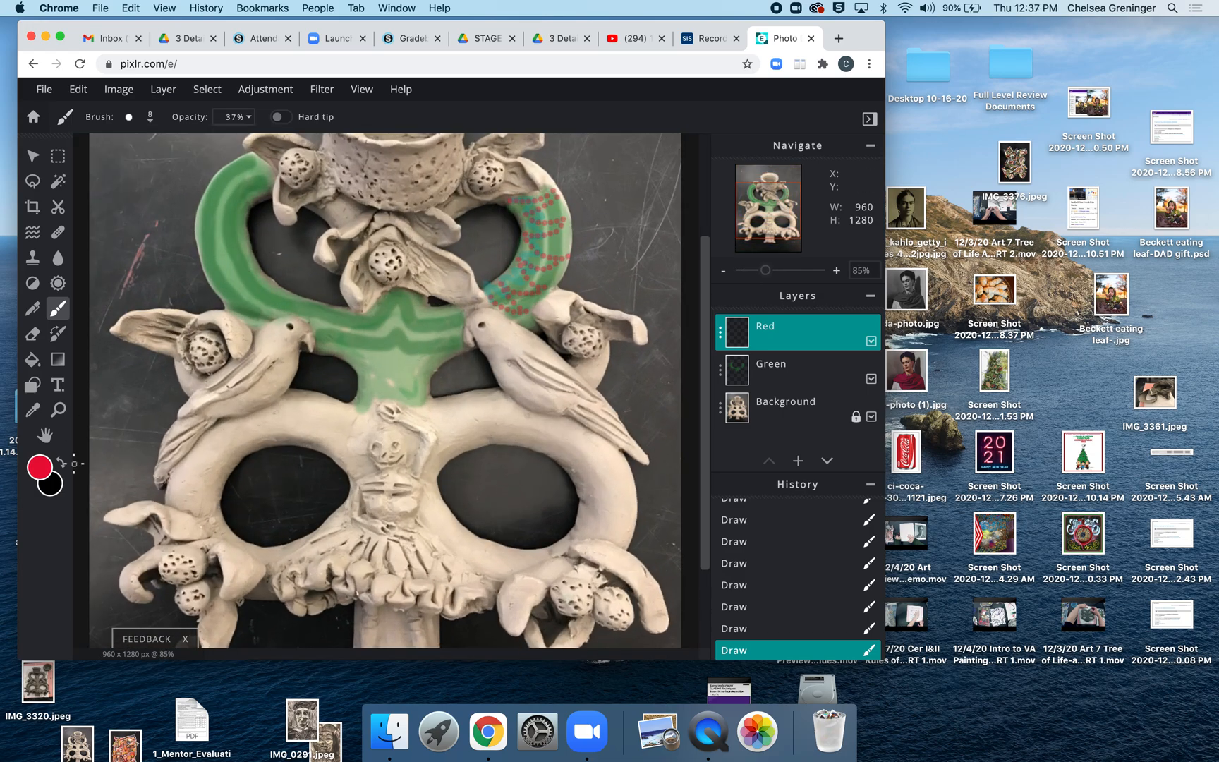
pyautogui.click(799, 460)
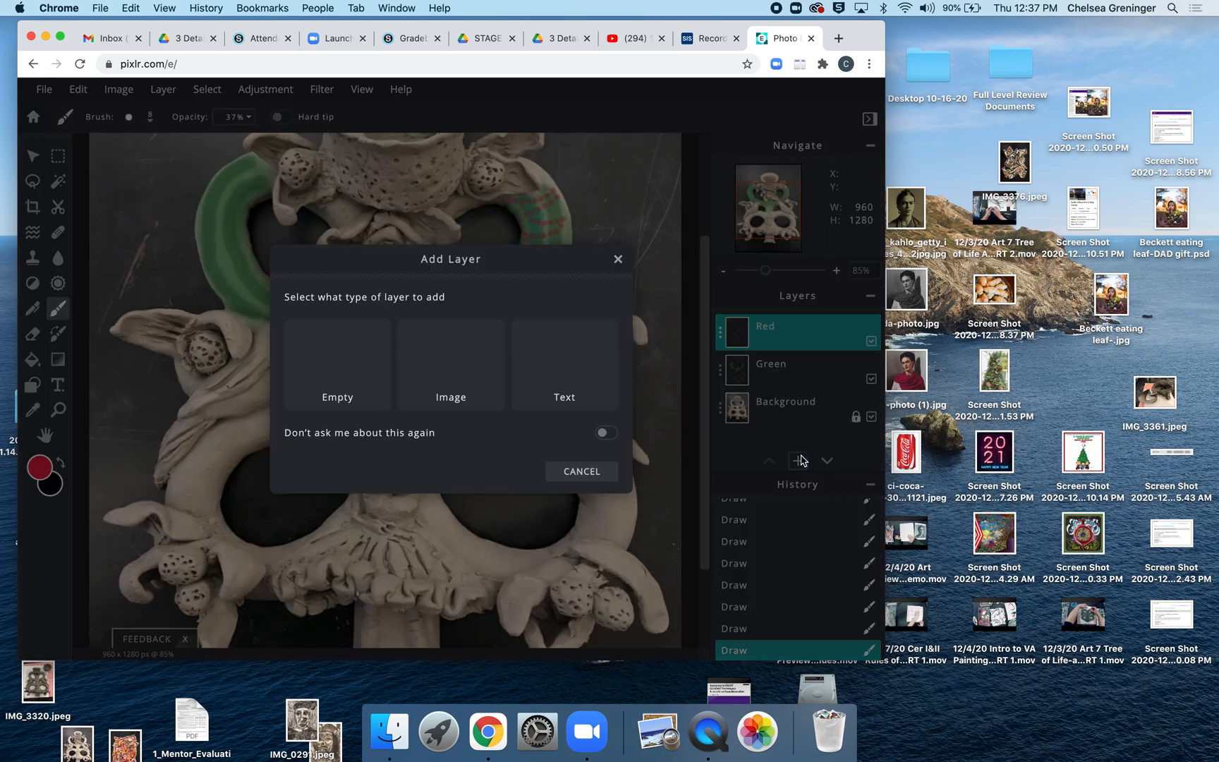
pyautogui.click(339, 356)
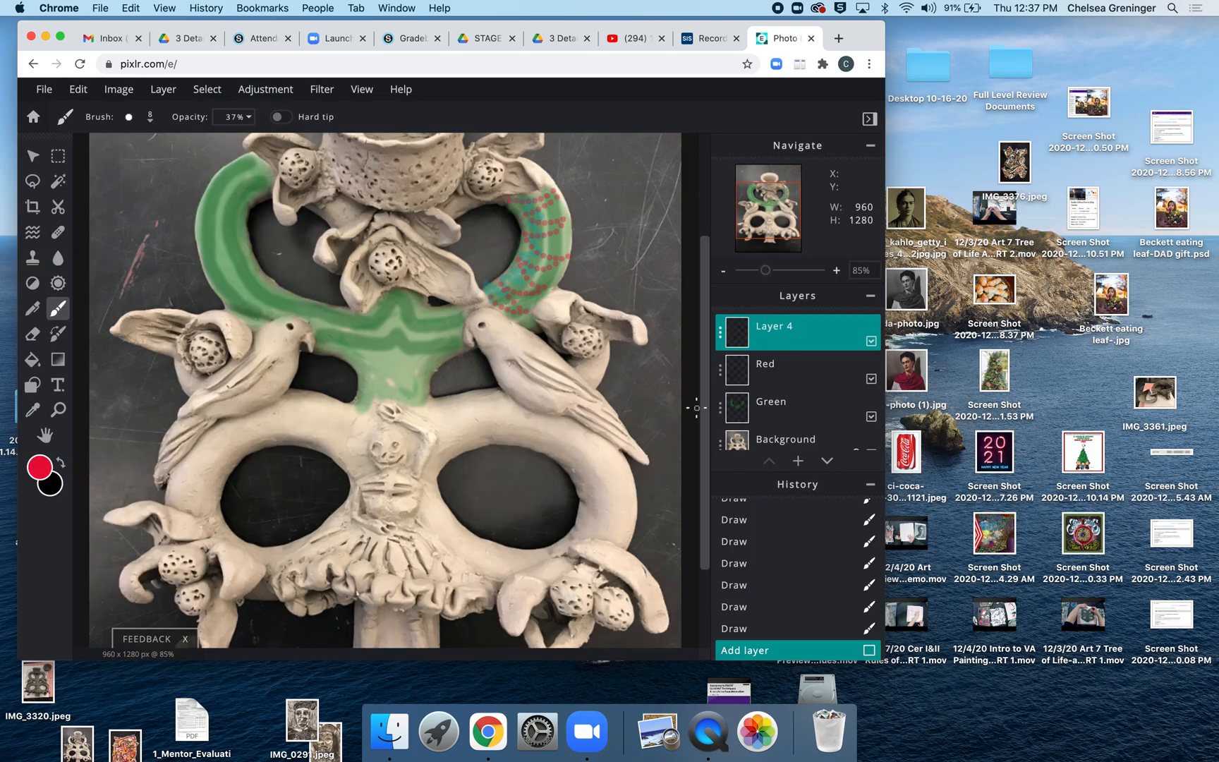
pyautogui.click(720, 332)
pyautogui.moveTo(673, 344); pyautogui.dragTo(569, 346)
pyautogui.write('birds')
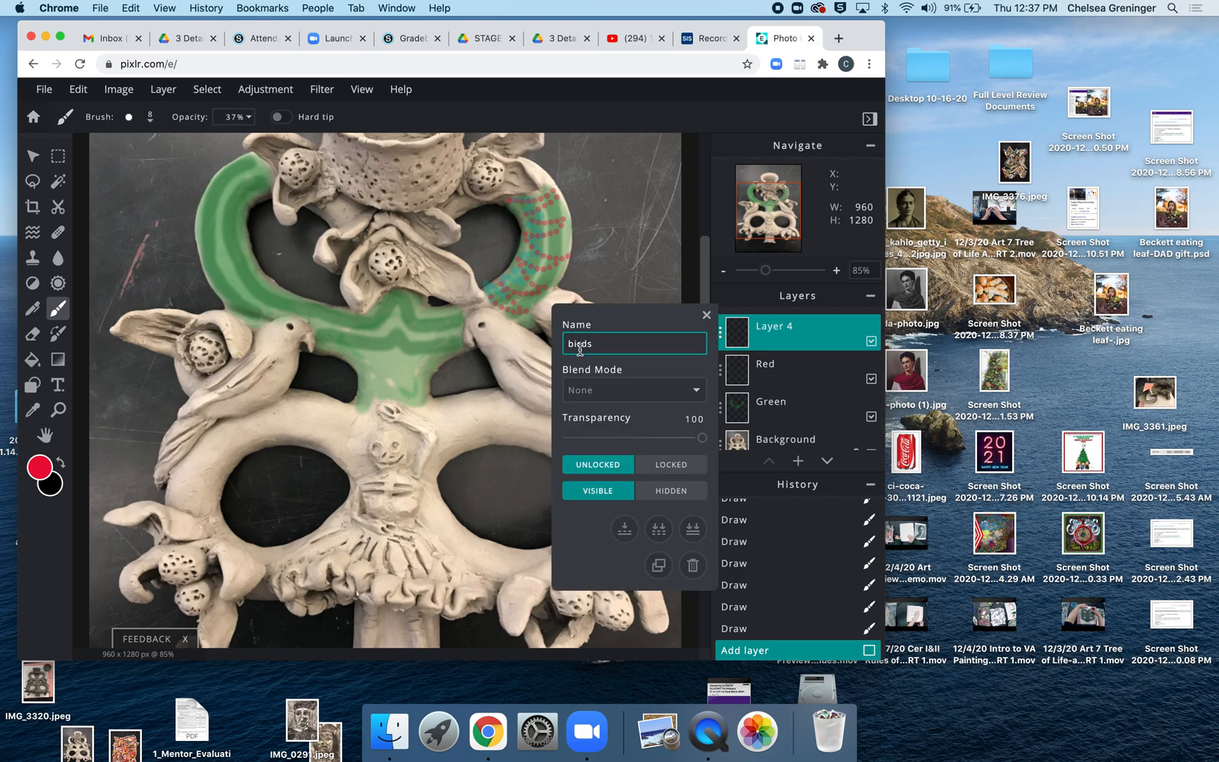
pyautogui.press('Return')
pyautogui.click(706, 314)
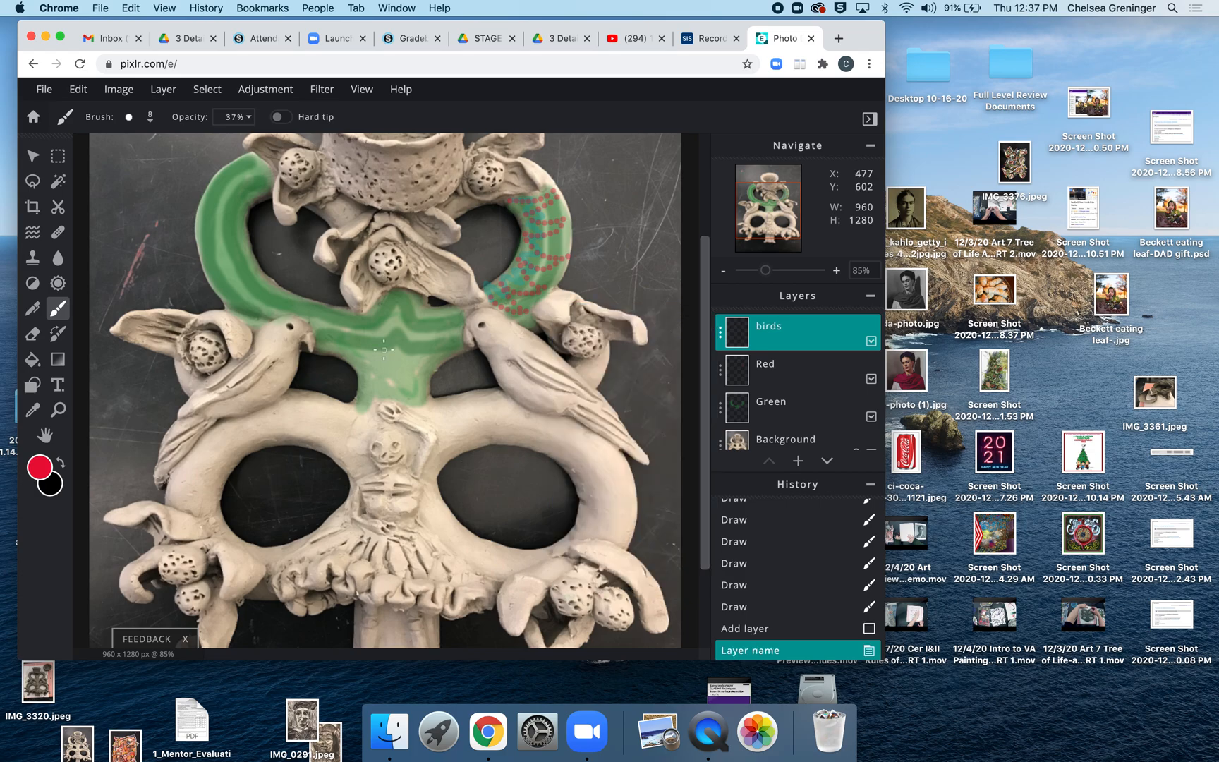
# Set the paint color to light green #59DE7B and dab it on the right bird's head
pyautogui.click(39, 467)
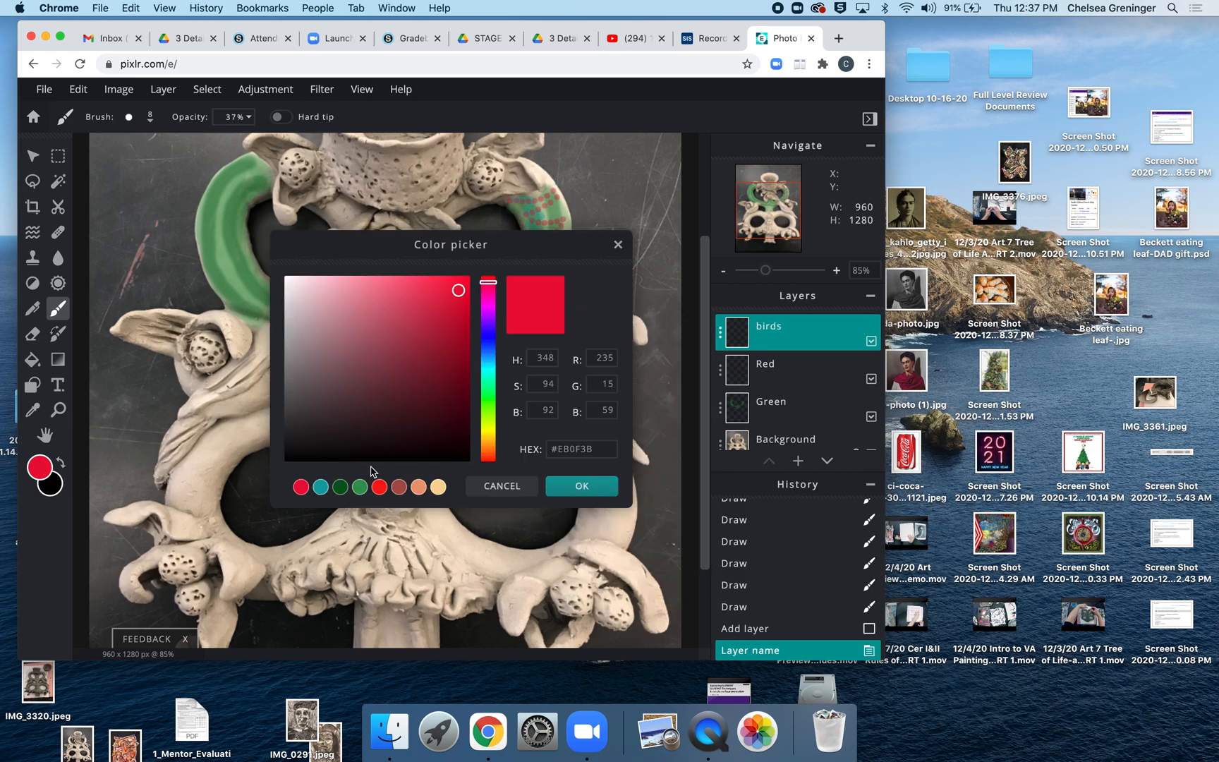
pyautogui.click(360, 486)
pyautogui.moveTo(453, 347); pyautogui.dragTo(397, 298)
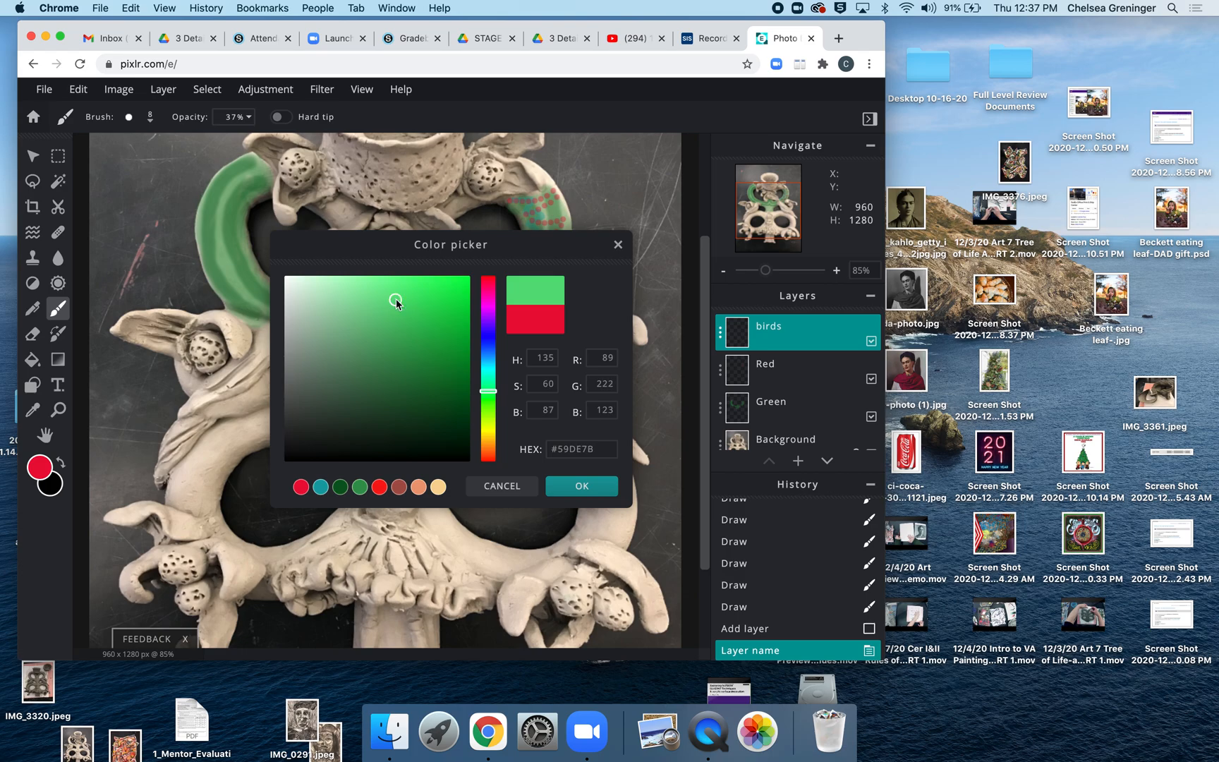
pyautogui.click(580, 487)
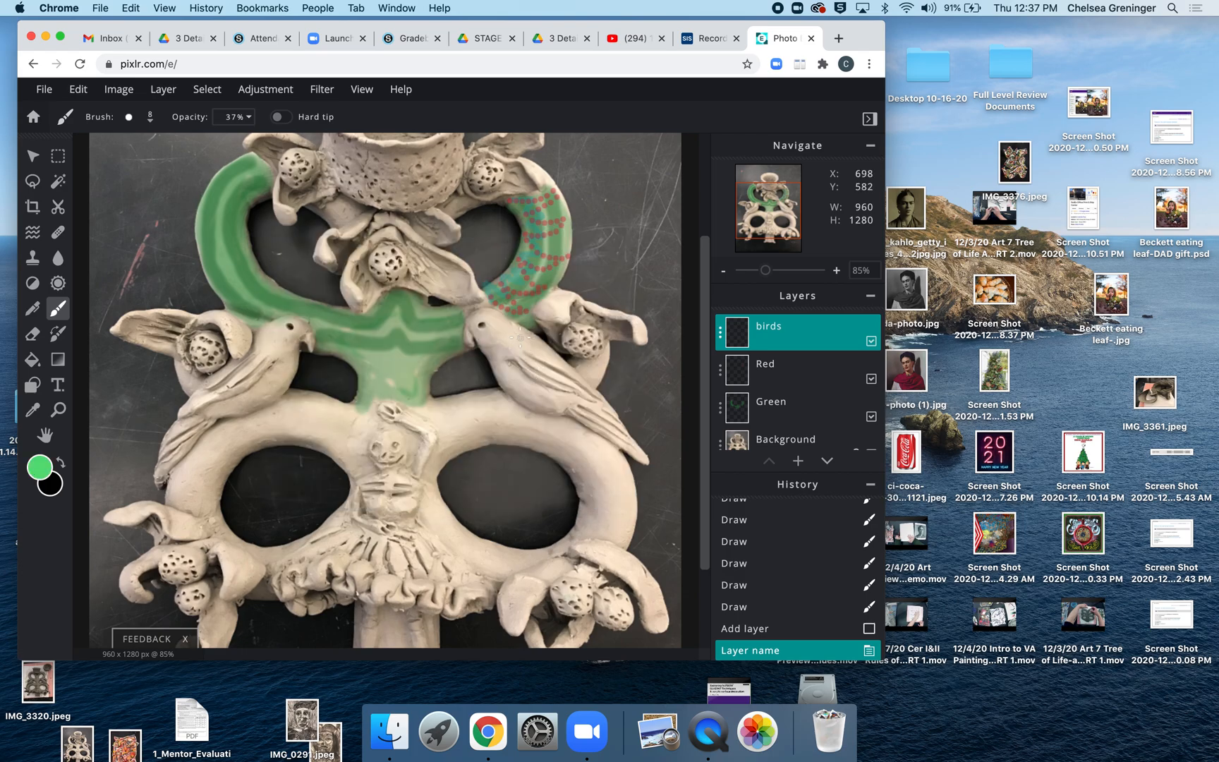
pyautogui.moveTo(499, 327); pyautogui.dragTo(487, 319)
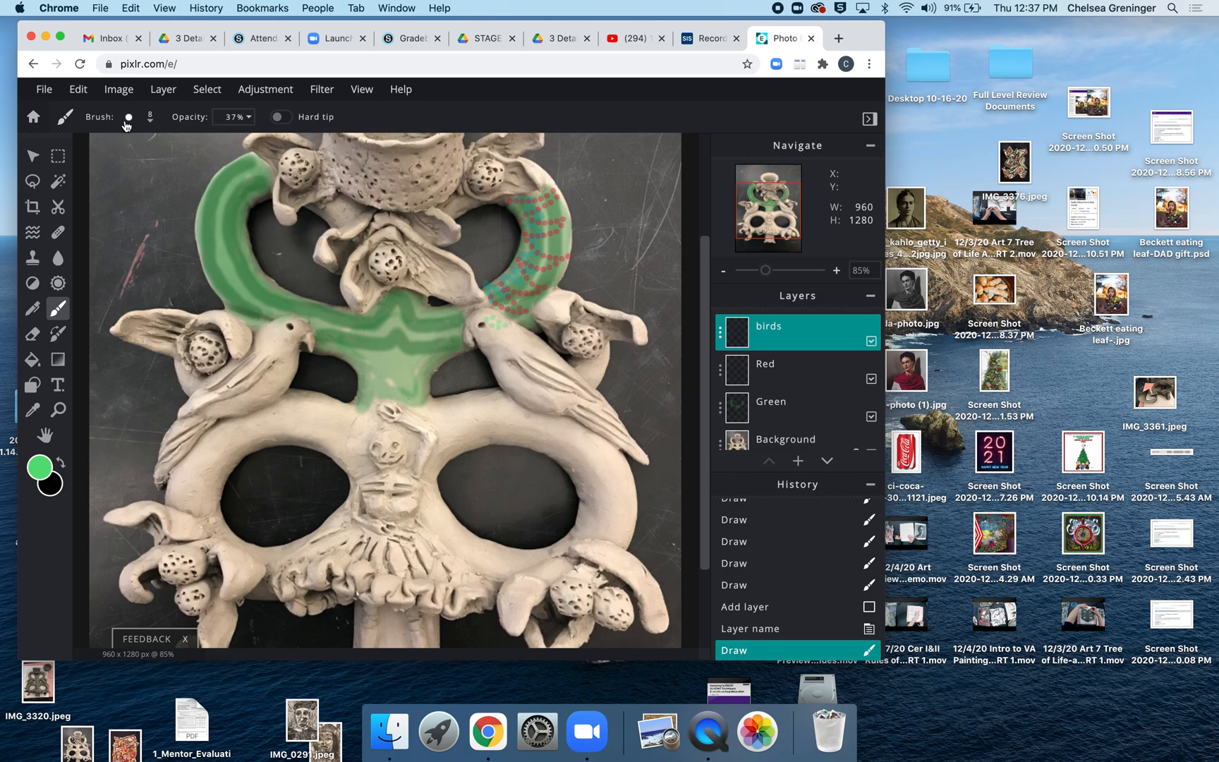
# Set the brush to 36 px with 20% softness and a 27% step
pyautogui.click(128, 117)
pyautogui.moveTo(139, 211); pyautogui.dragTo(160, 209)
pyautogui.moveTo(182, 265); pyautogui.dragTo(146, 265)
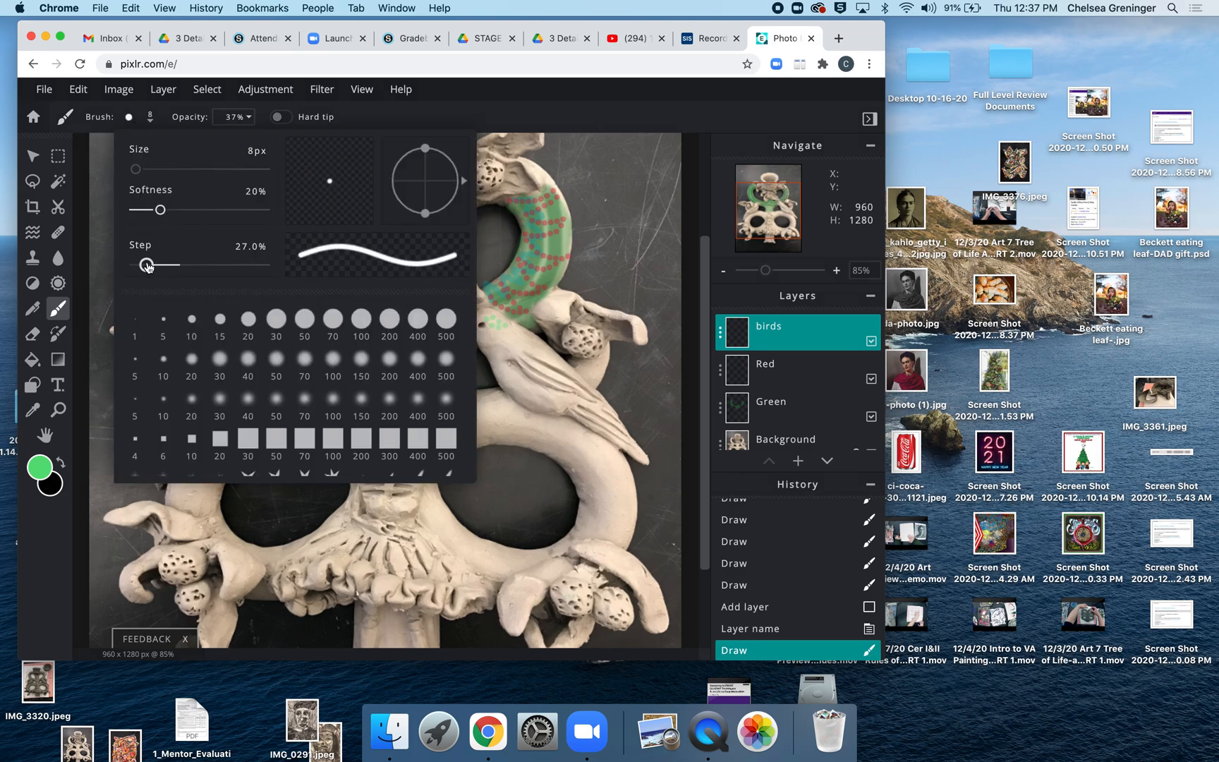
pyautogui.moveTo(136, 169); pyautogui.dragTo(139, 169)
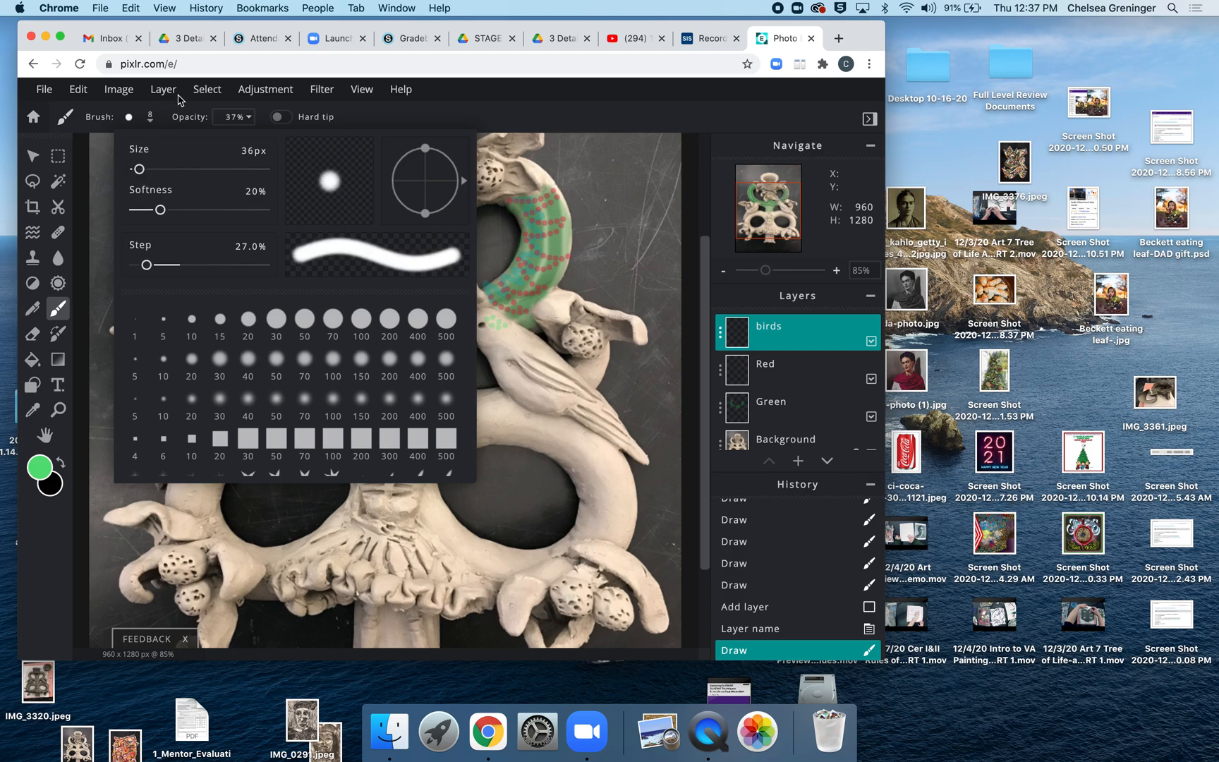
# Set the brush opacity to 49% and paint the right bird's head and upper body light green
pyautogui.click(252, 128)
pyautogui.click(251, 127)
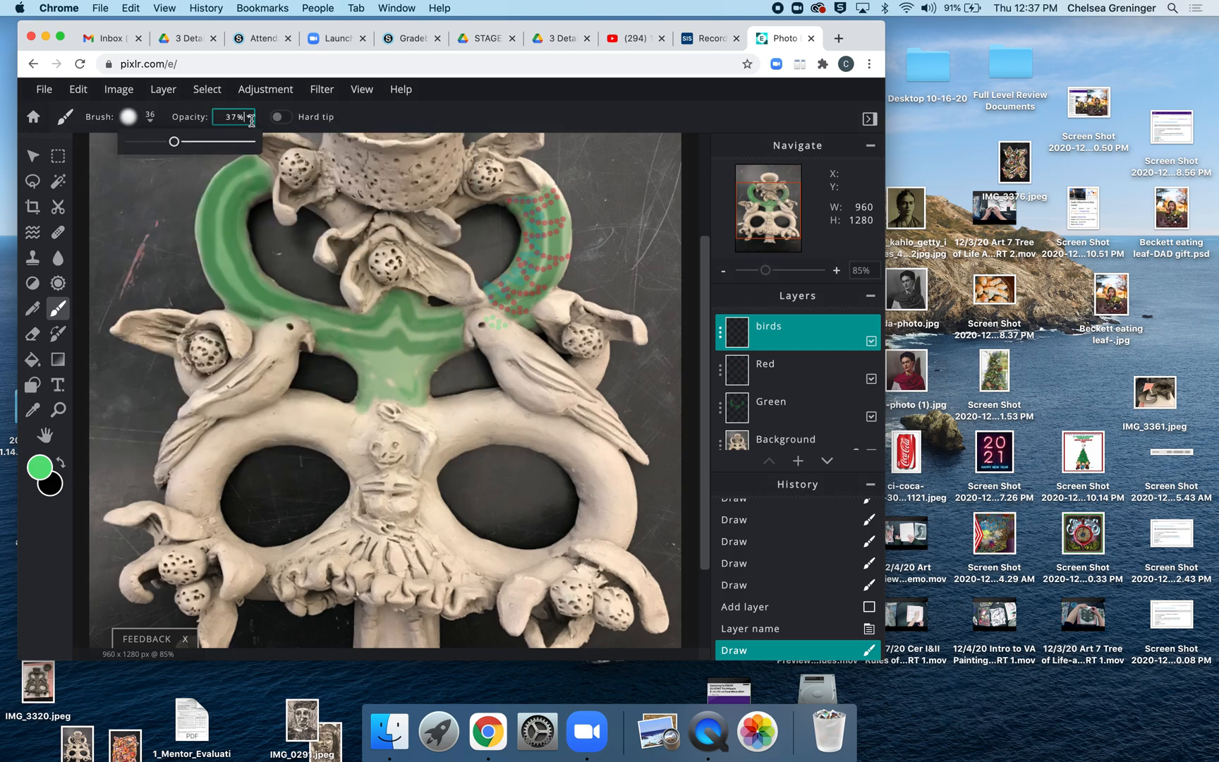
pyautogui.moveTo(174, 142); pyautogui.dragTo(189, 146)
pyautogui.moveTo(480, 322)
pyautogui.mouseDown()
pyautogui.moveTo(548, 360)
pyautogui.moveTo(494, 333)
pyautogui.moveTo(507, 354)
pyautogui.moveTo(564, 371)
pyautogui.moveTo(540, 343)
pyautogui.moveTo(475, 323)
pyautogui.moveTo(521, 369)
pyautogui.moveTo(586, 394)
pyautogui.mouseUp()
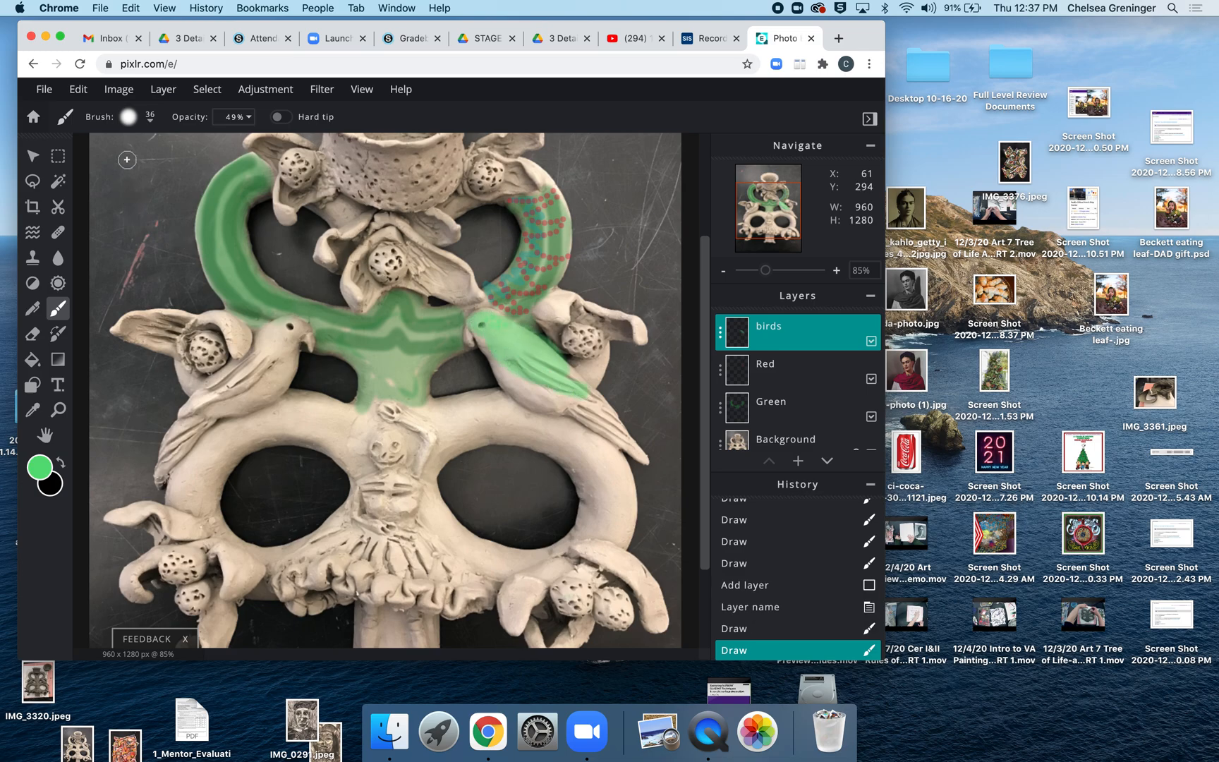
# Set the paint color to yellow-green #C1DE59 and paint it over the right bird's breast, wing and tail feathers
pyautogui.click(40, 469)
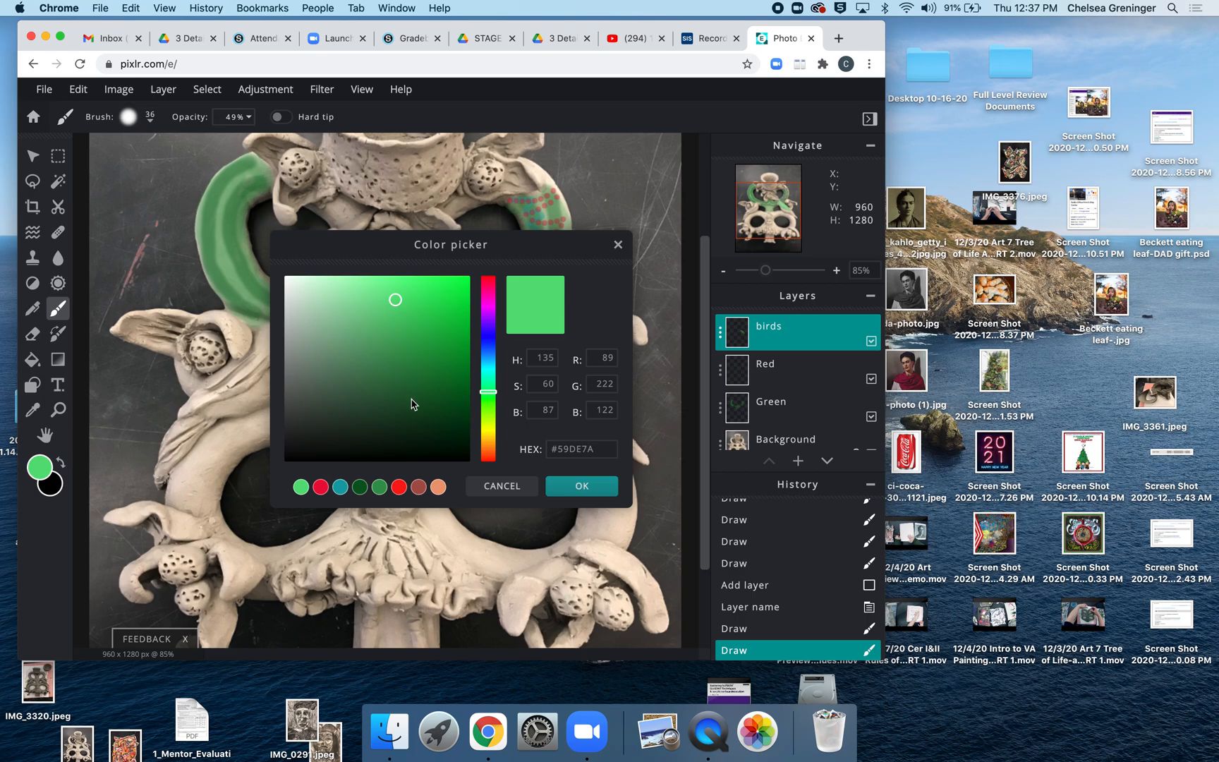
pyautogui.moveTo(491, 432); pyautogui.dragTo(490, 431)
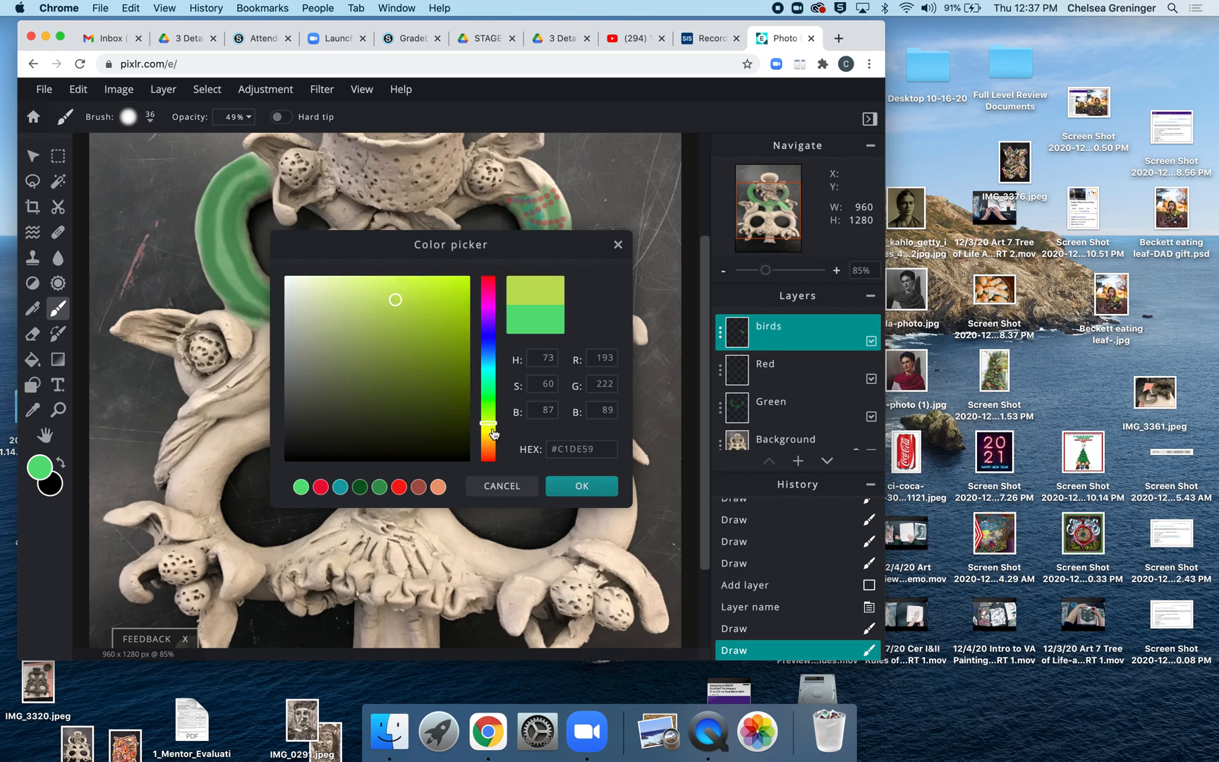
pyautogui.click(580, 486)
pyautogui.moveTo(525, 382)
pyautogui.mouseDown()
pyautogui.moveTo(504, 356)
pyautogui.moveTo(580, 401)
pyautogui.mouseUp()
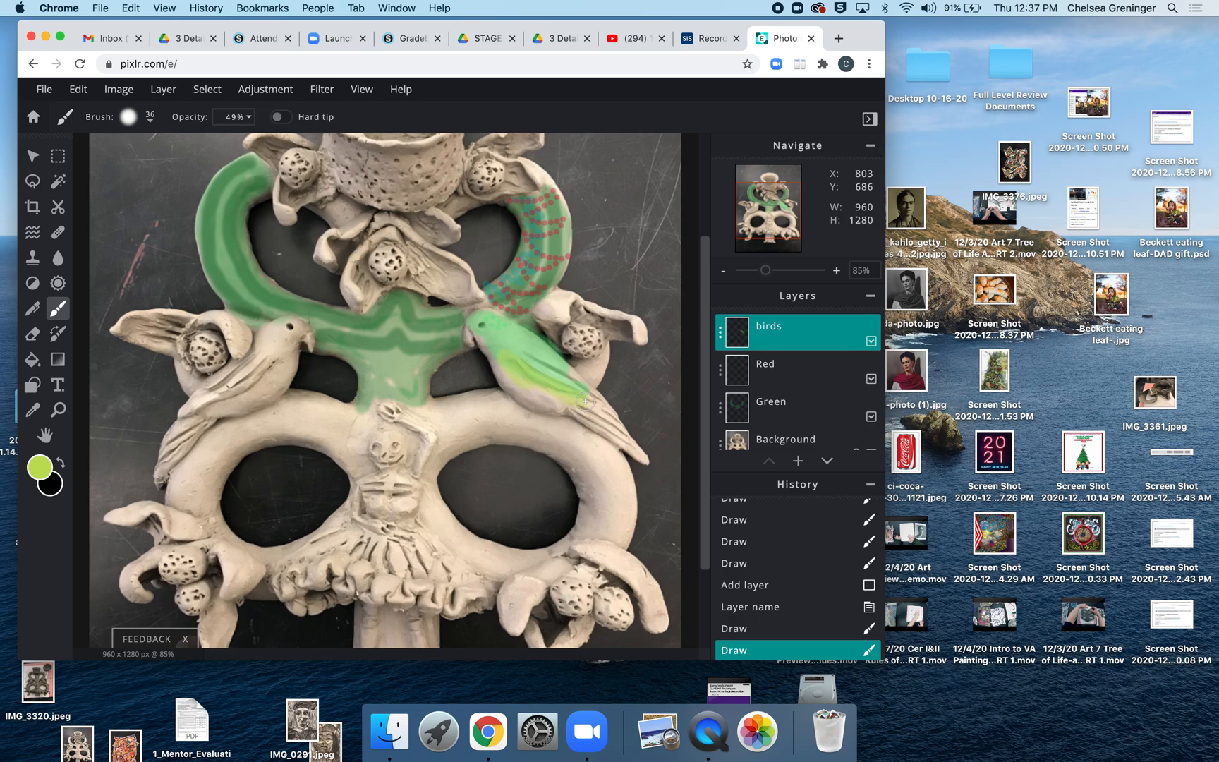
pyautogui.moveTo(505, 373); pyautogui.dragTo(551, 405)
pyautogui.moveTo(493, 349); pyautogui.dragTo(481, 331)
pyautogui.moveTo(543, 378)
pyautogui.mouseDown()
pyautogui.moveTo(602, 423)
pyautogui.moveTo(587, 401)
pyautogui.moveTo(637, 457)
pyautogui.mouseUp()
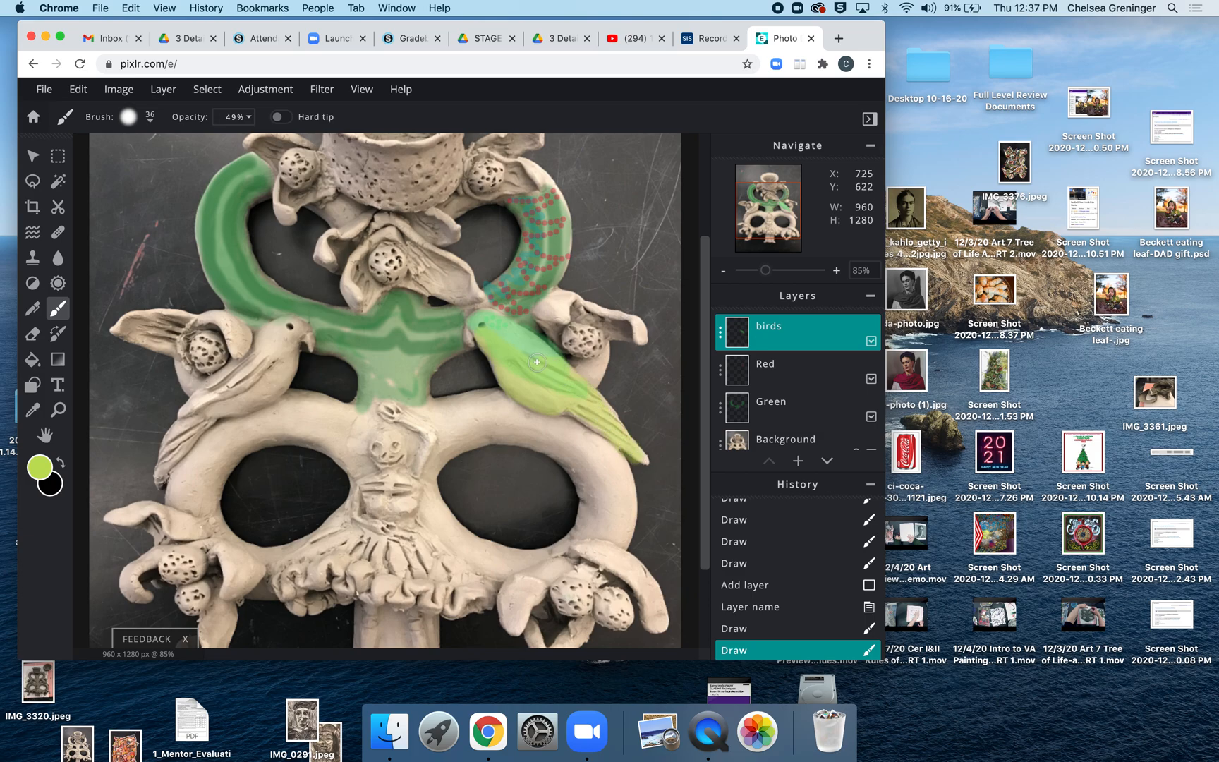
pyautogui.moveTo(537, 362); pyautogui.dragTo(527, 361)
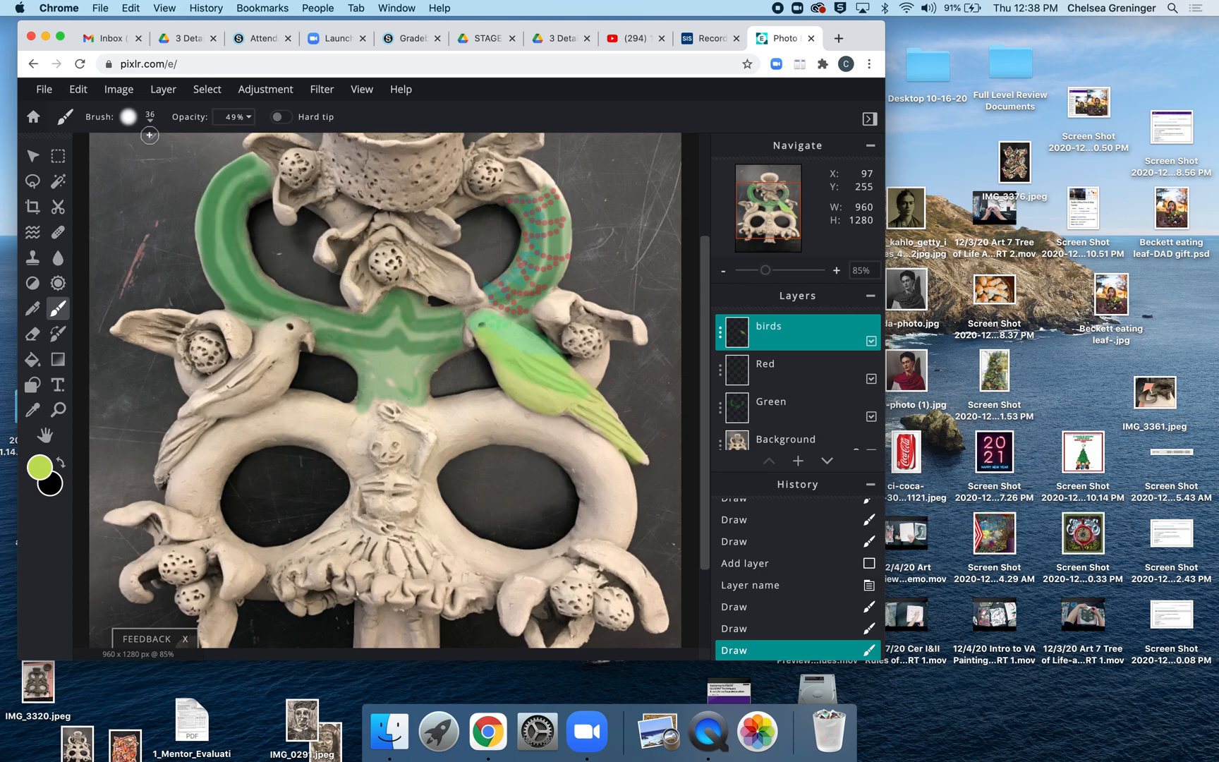
# Open the save settings for the image and name the file with the artist's surname followed by "-Final Tree of Life"
pyautogui.click(44, 90)
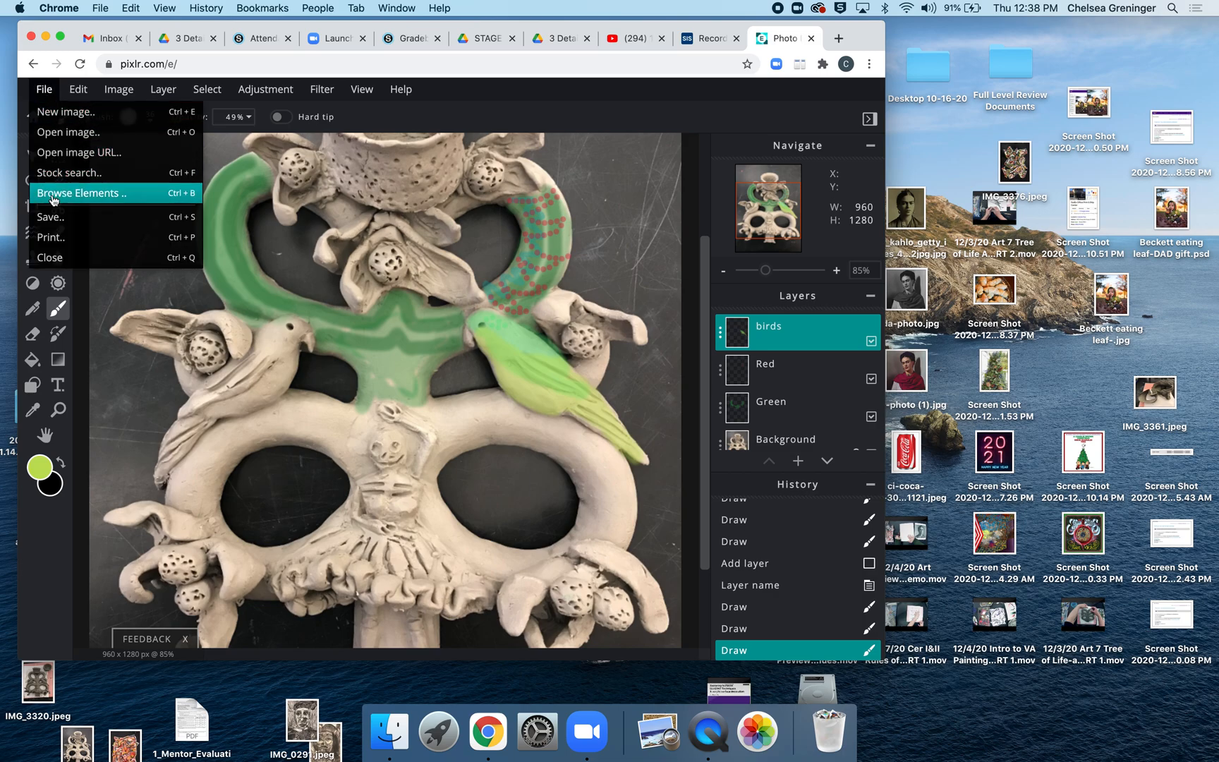
pyautogui.click(54, 218)
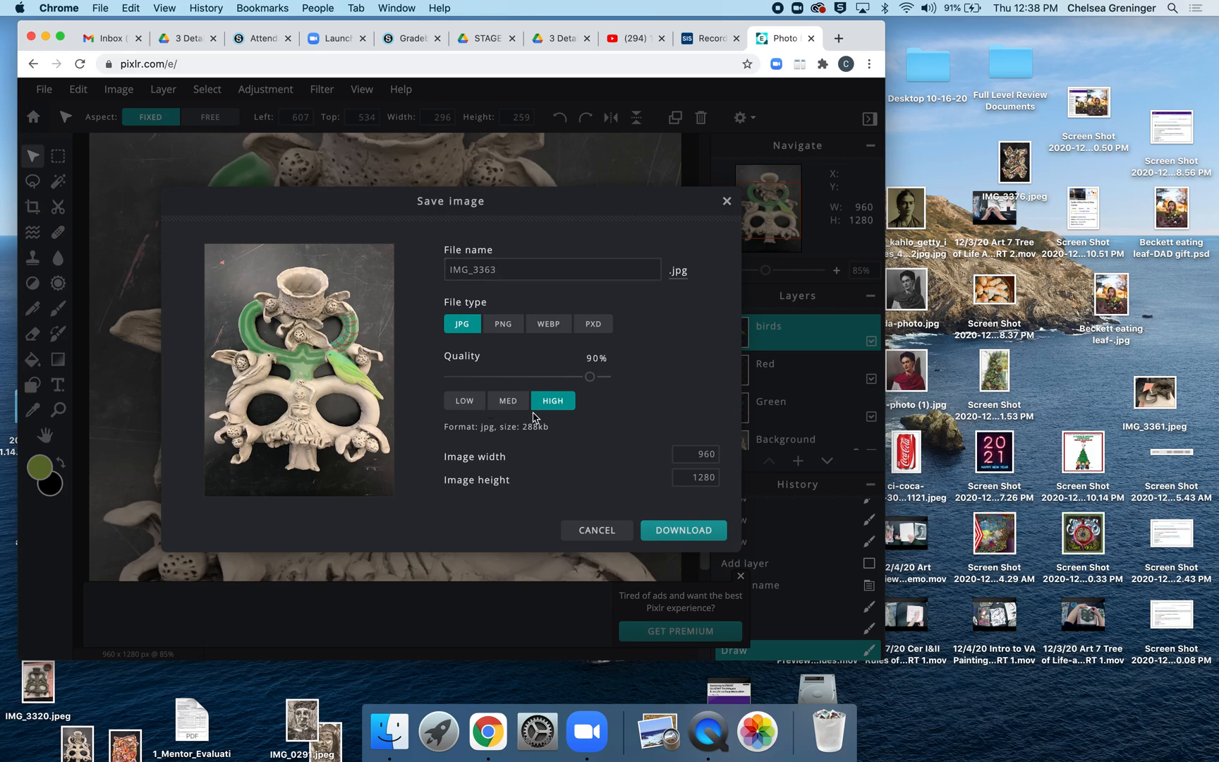
pyautogui.click(499, 269)
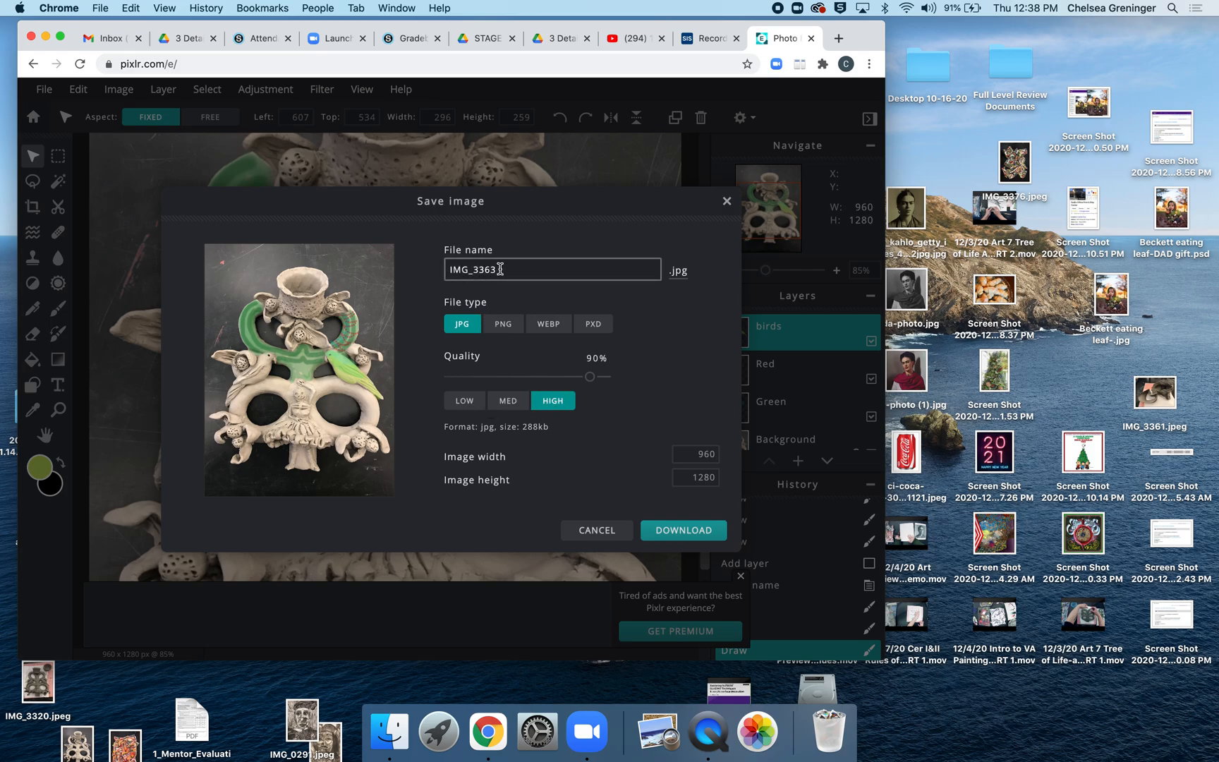
pyautogui.moveTo(501, 268); pyautogui.dragTo(446, 270)
pyautogui.write('G')
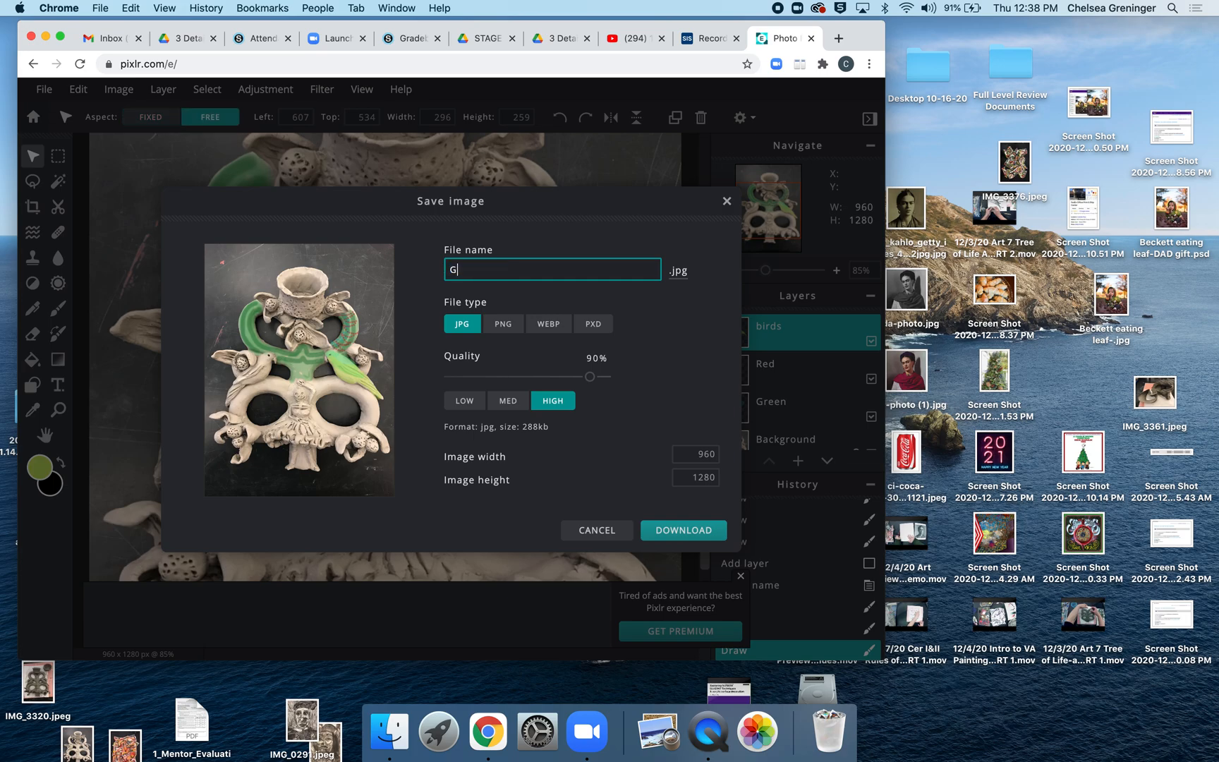
pyautogui.write('reninger-Tree')
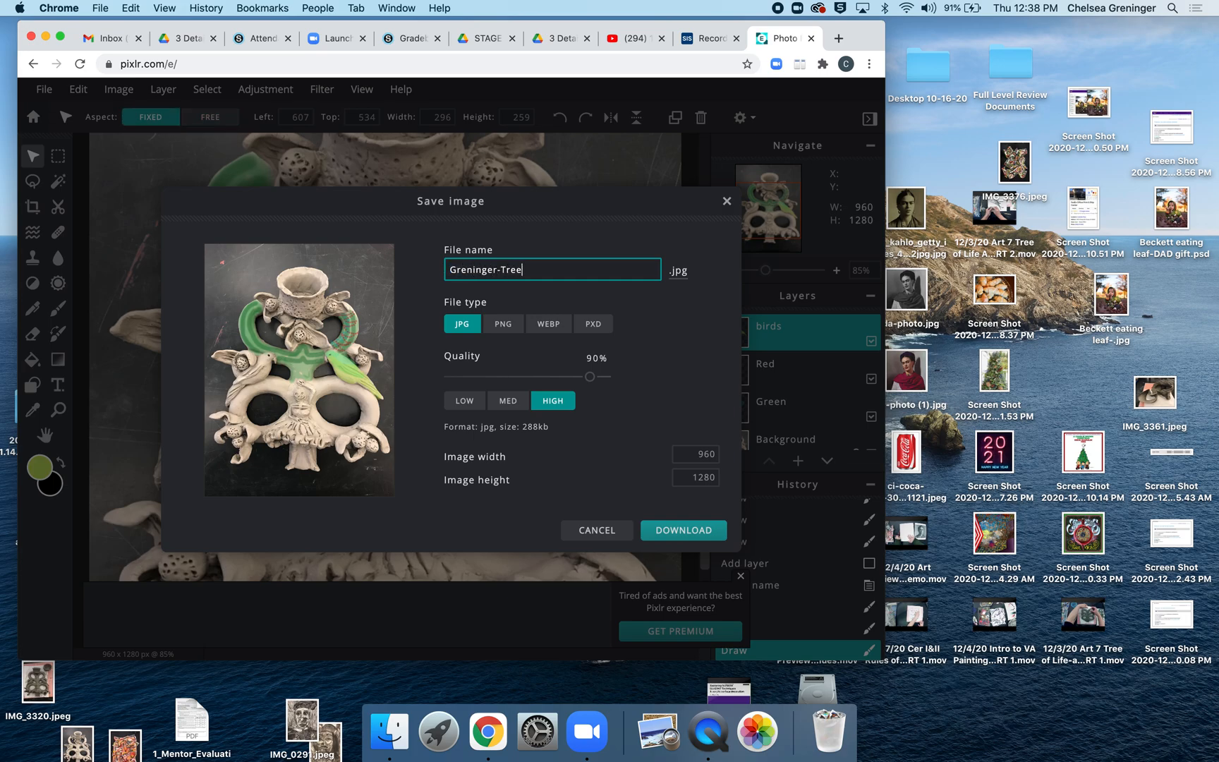
pyautogui.press('BackSpace')
pyautogui.write('Final Tree of Life')
# Download the image as a JPG and place the downloaded file on the desktop
pyautogui.click(673, 530)
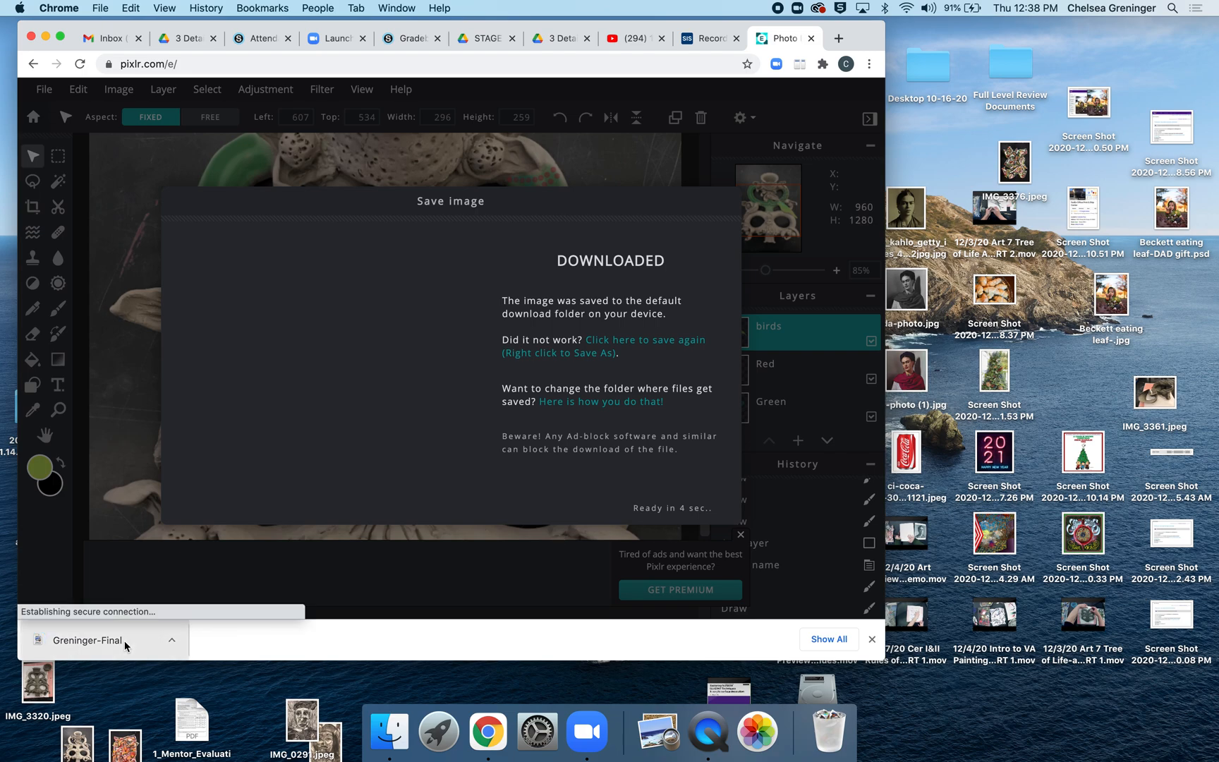
pyautogui.moveTo(124, 644); pyautogui.dragTo(128, 692)
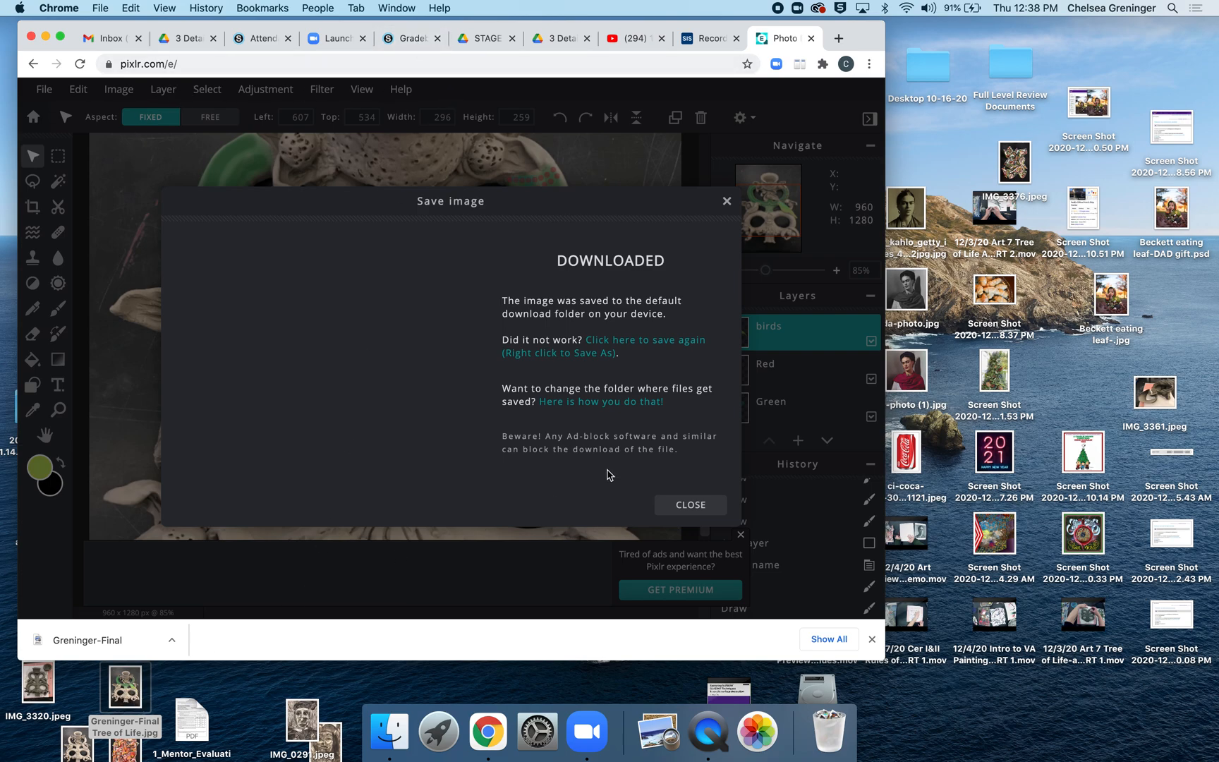
pyautogui.click(711, 506)
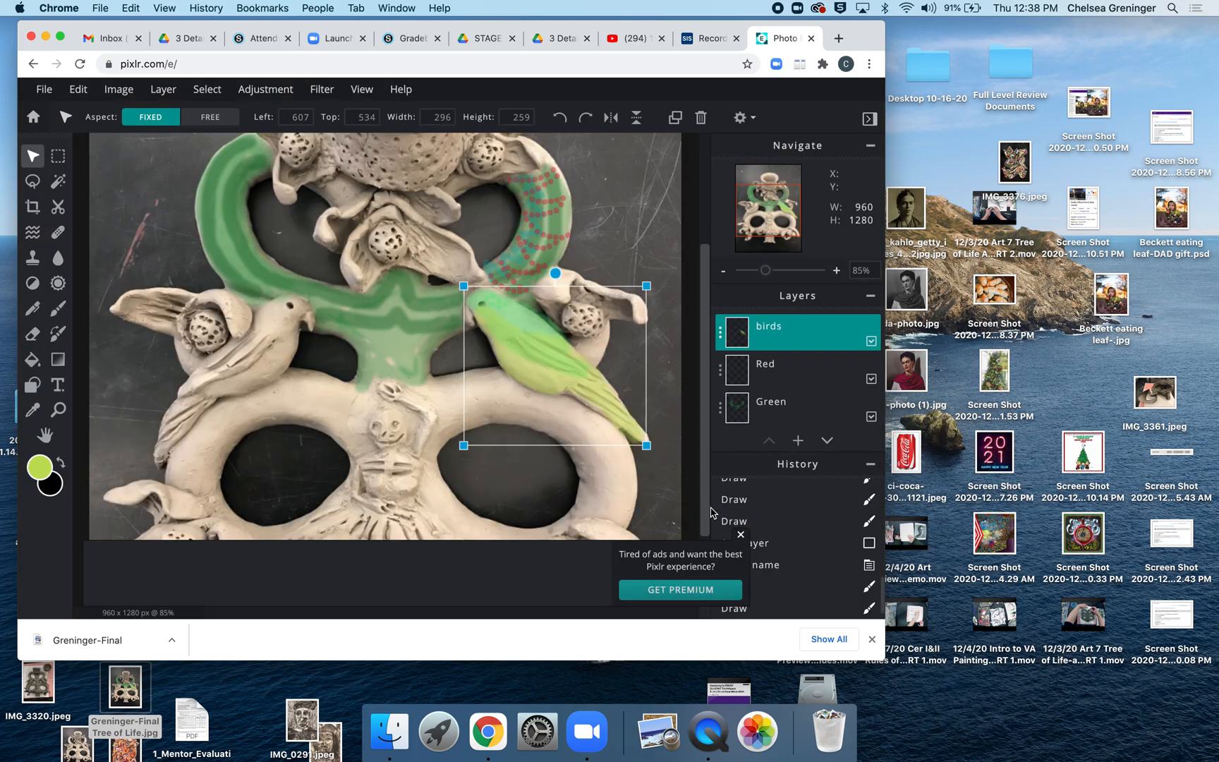